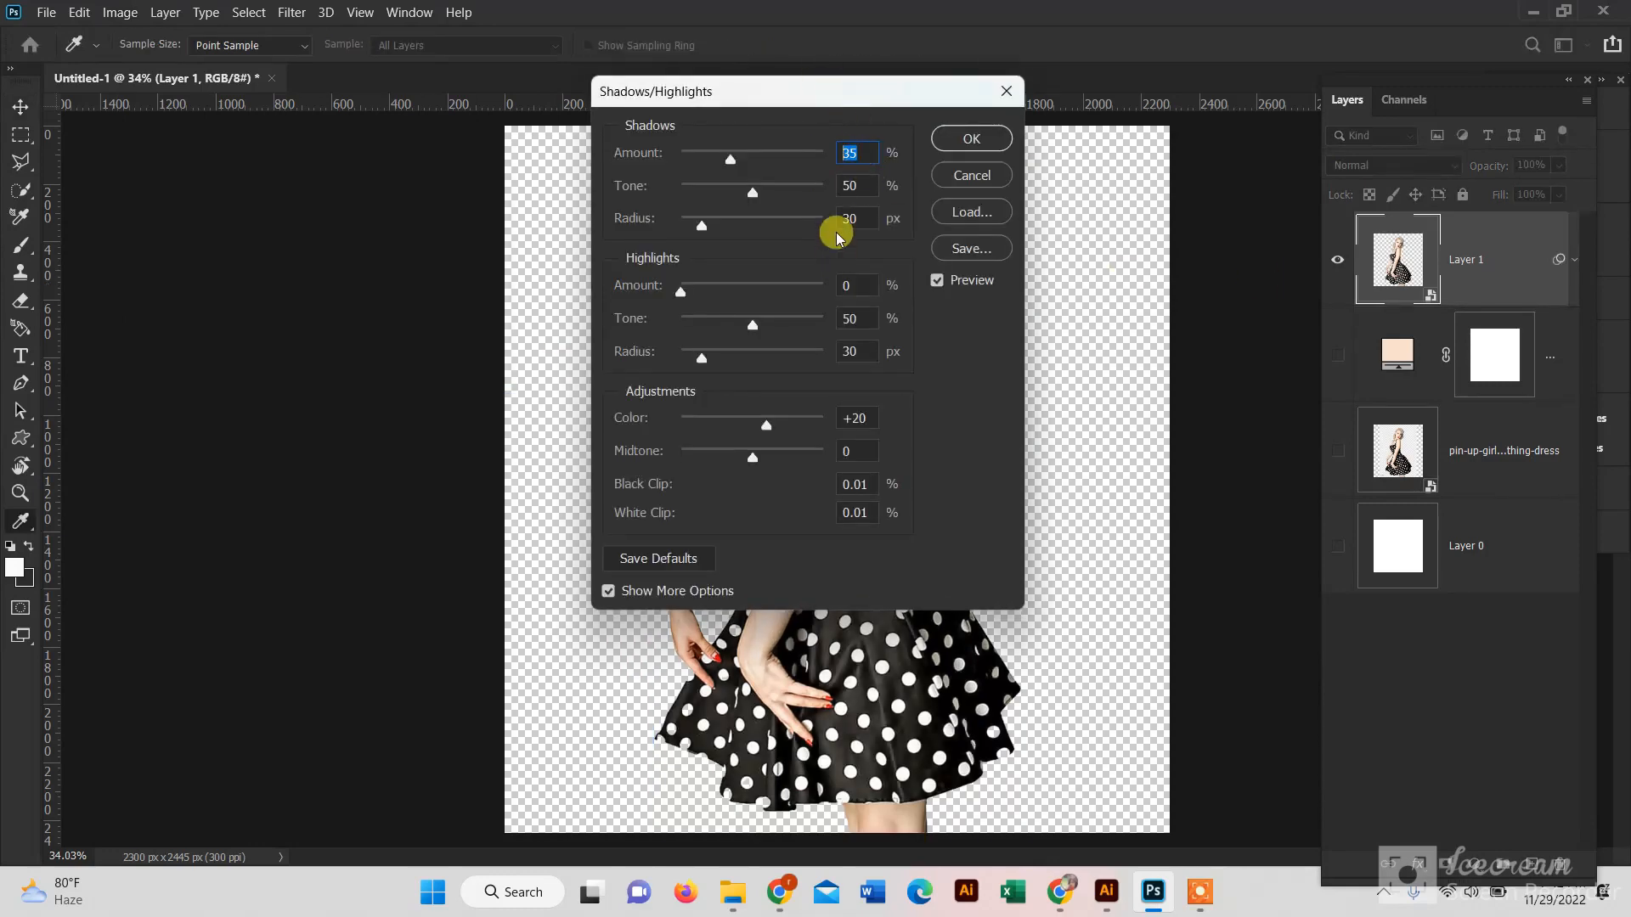
Apply the Shadows/Highlights adjustment to Layer 1 with a shadow amount of 50%.
drag(977, 92, 1359, 115)
text(50)
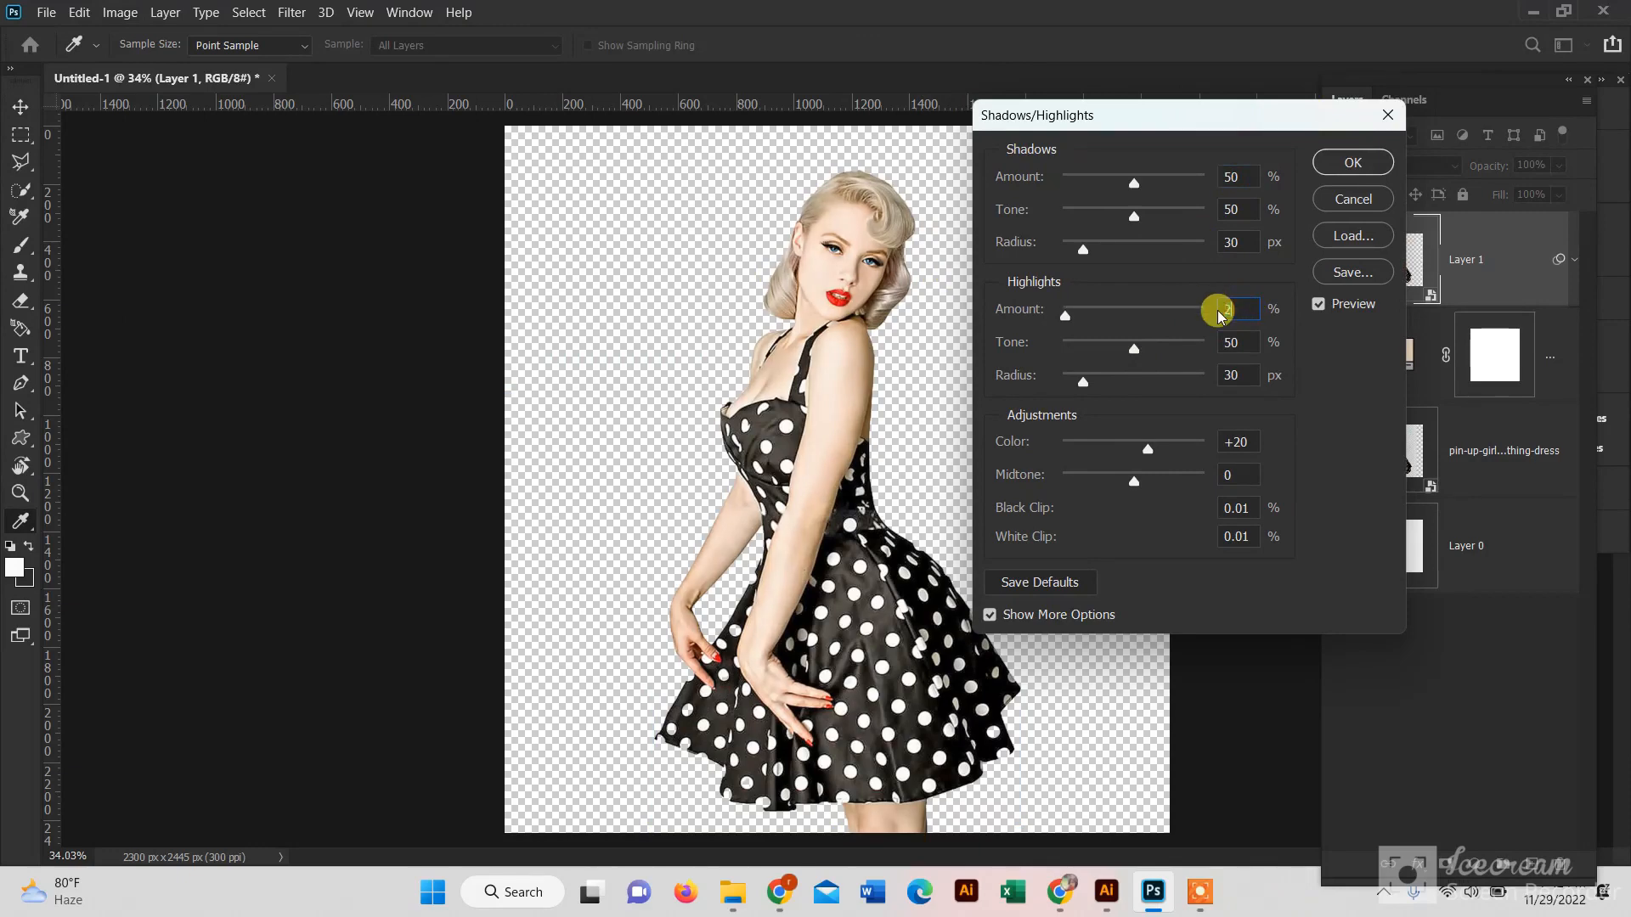
click(1353, 162)
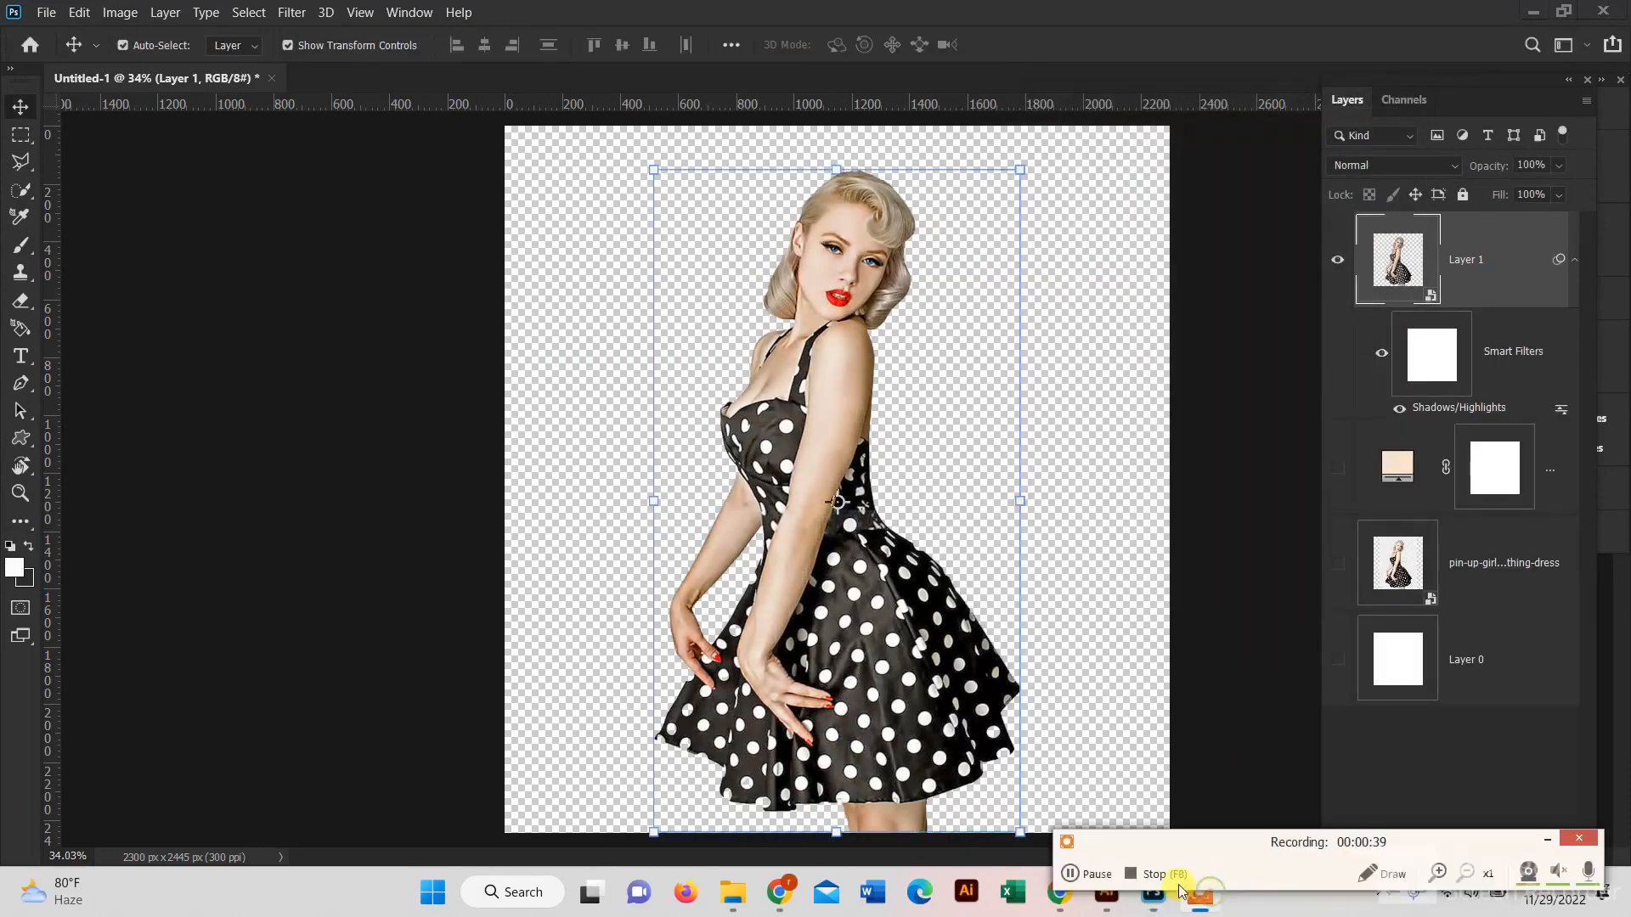
Apply a Brightness/Contrast adjustment with contrast 100 to Layer 1 and keep that layer selected.
click(120, 12)
mouse_move(315, 75)
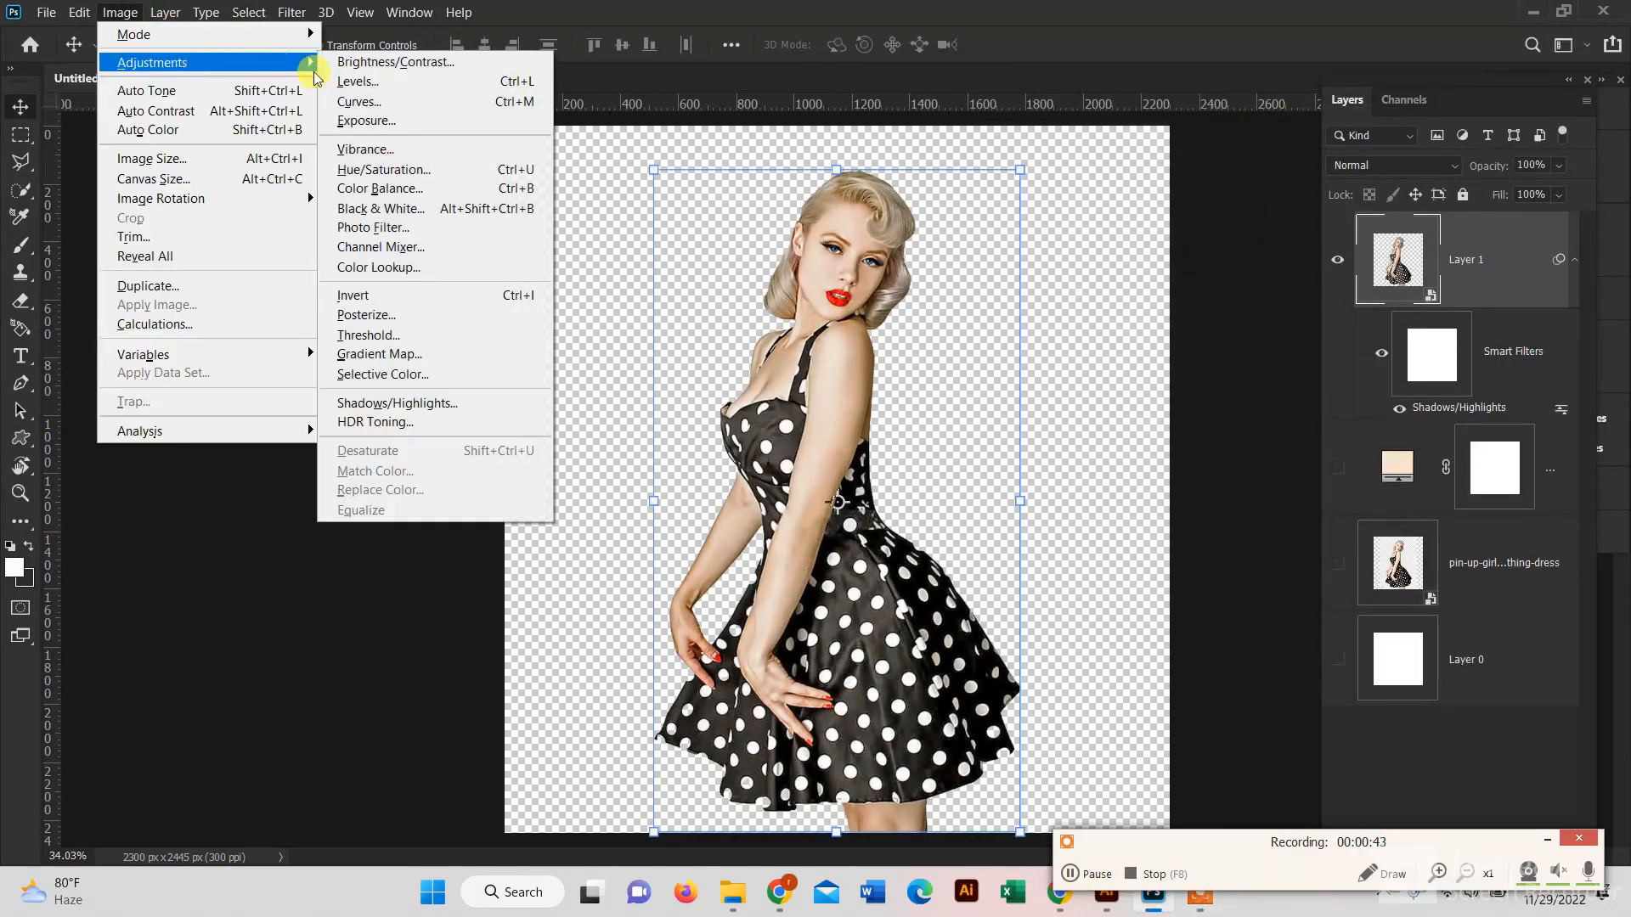
click(387, 62)
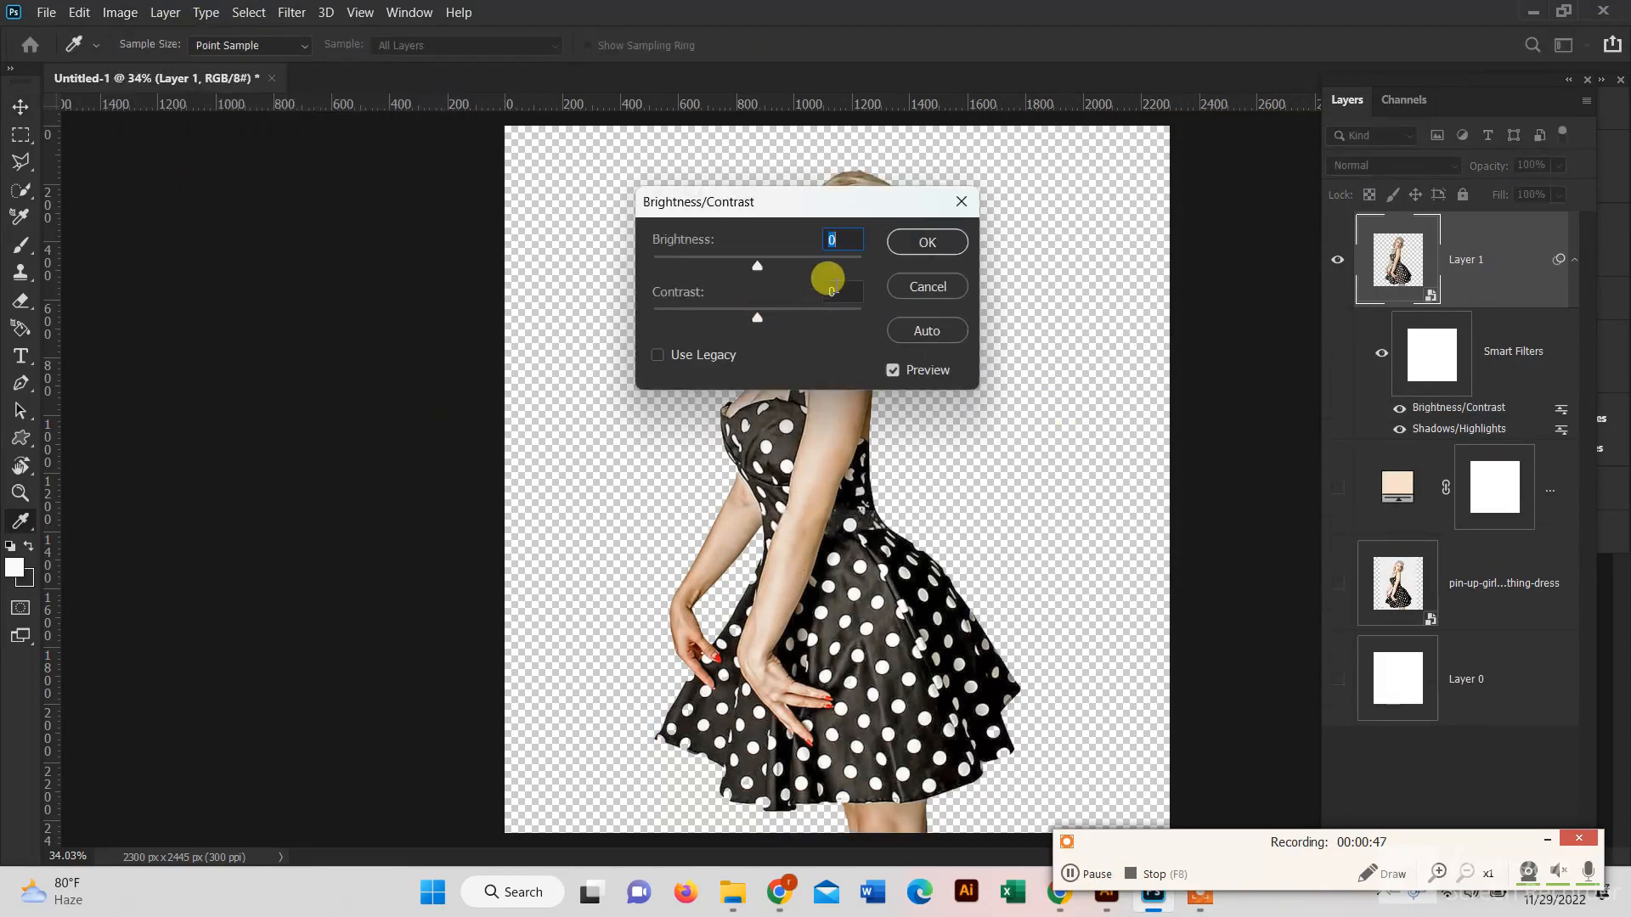
drag(849, 201, 1166, 218)
click(1154, 306)
text(100)
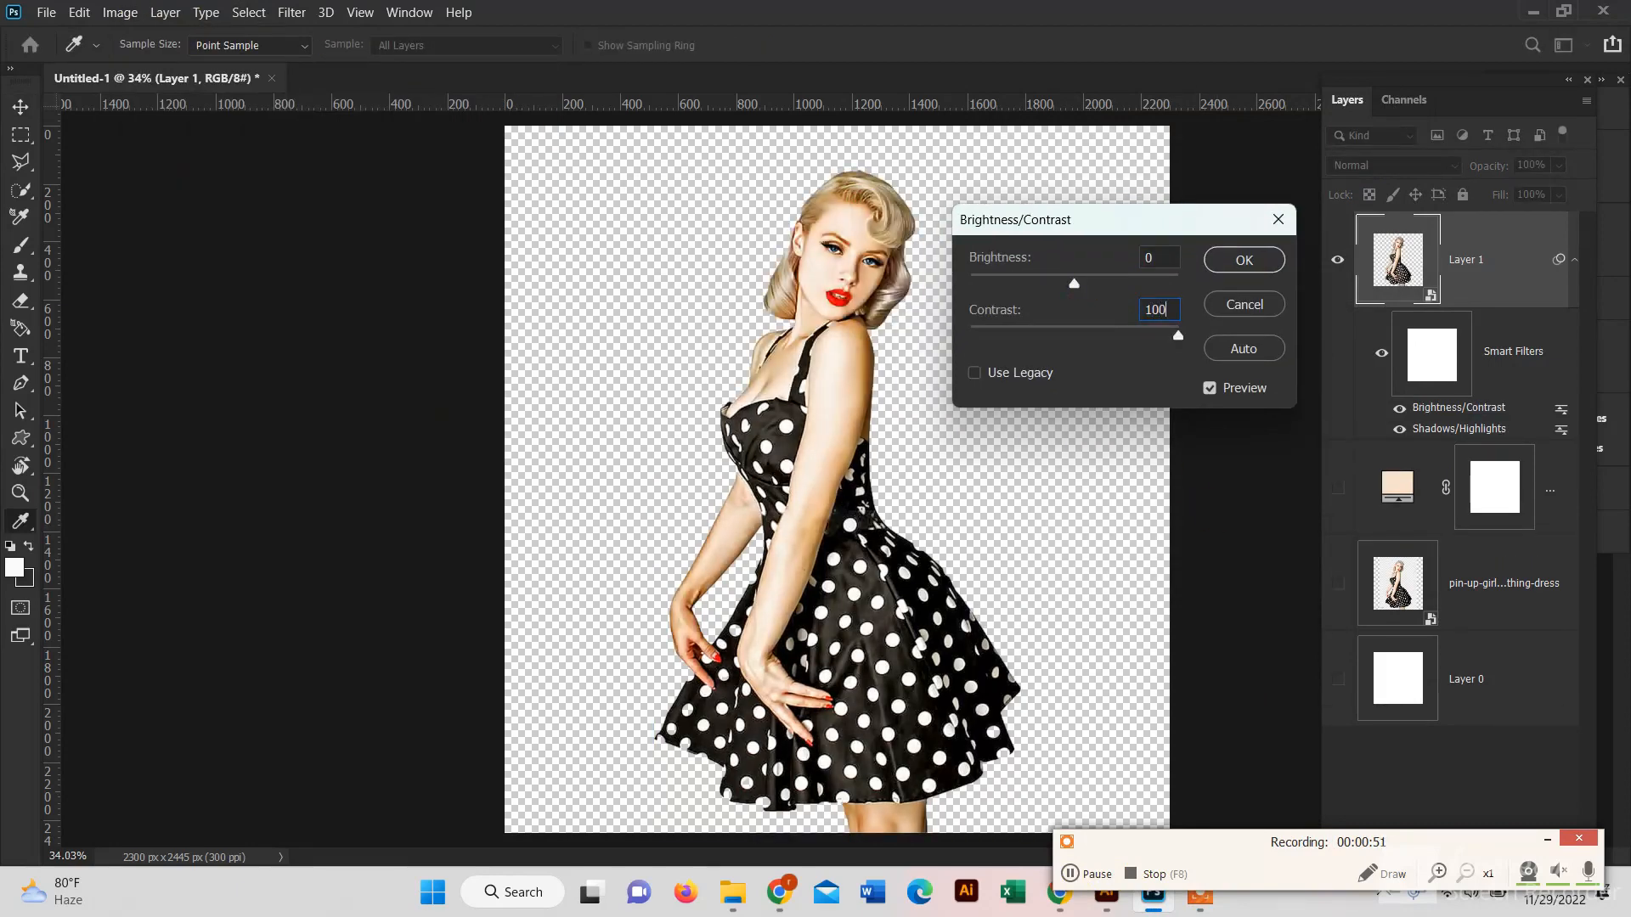
click(1275, 259)
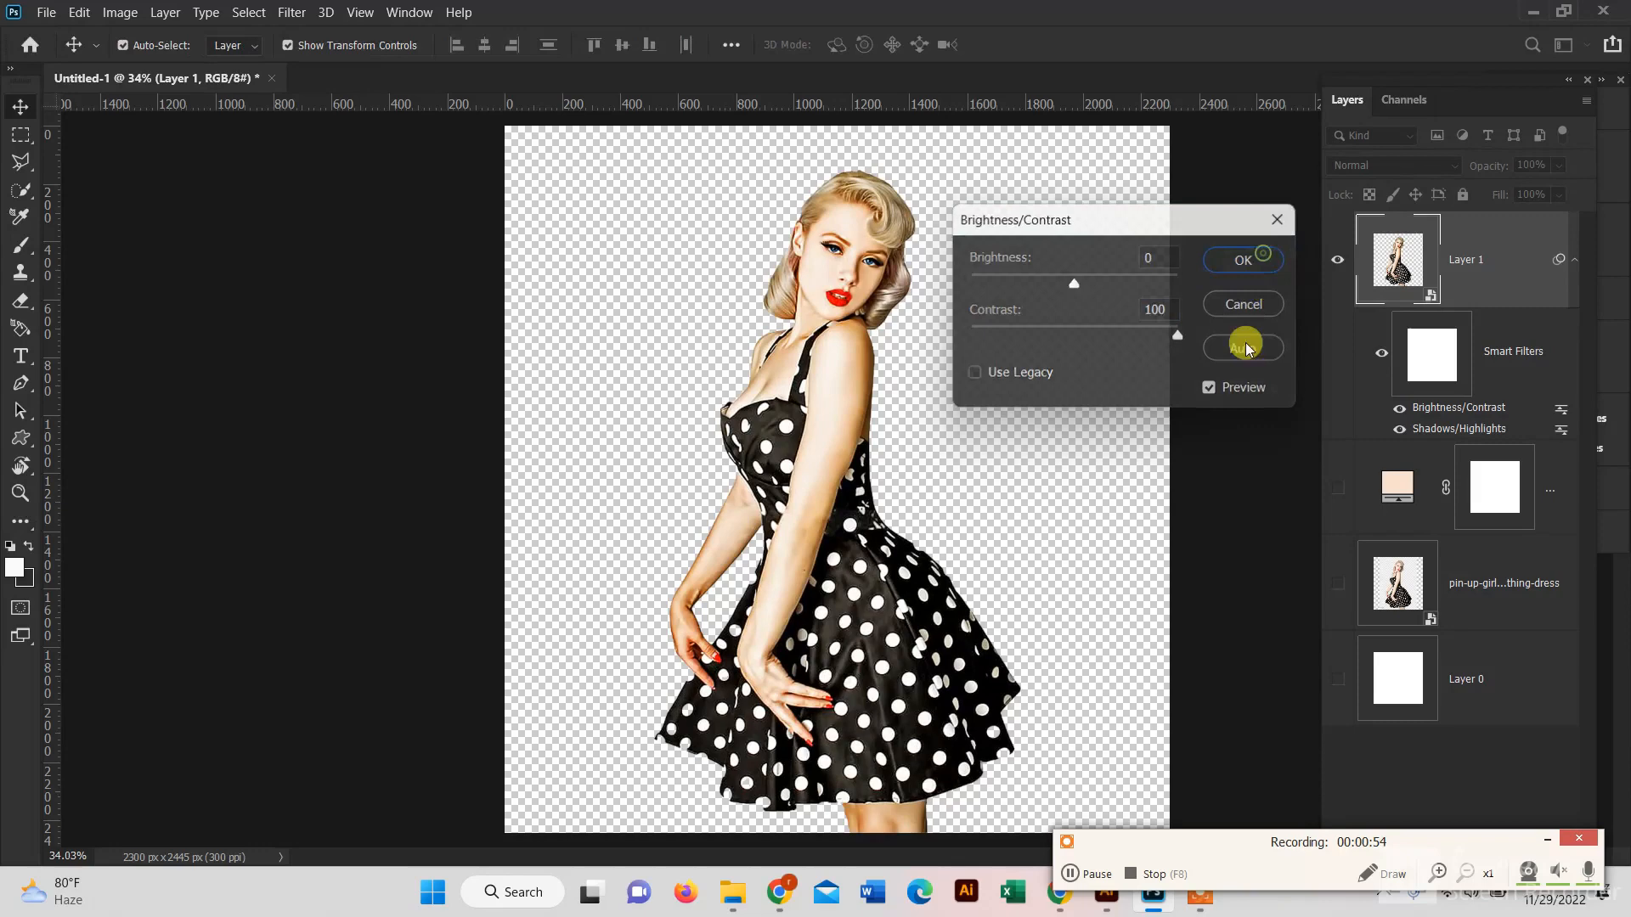
click(1086, 872)
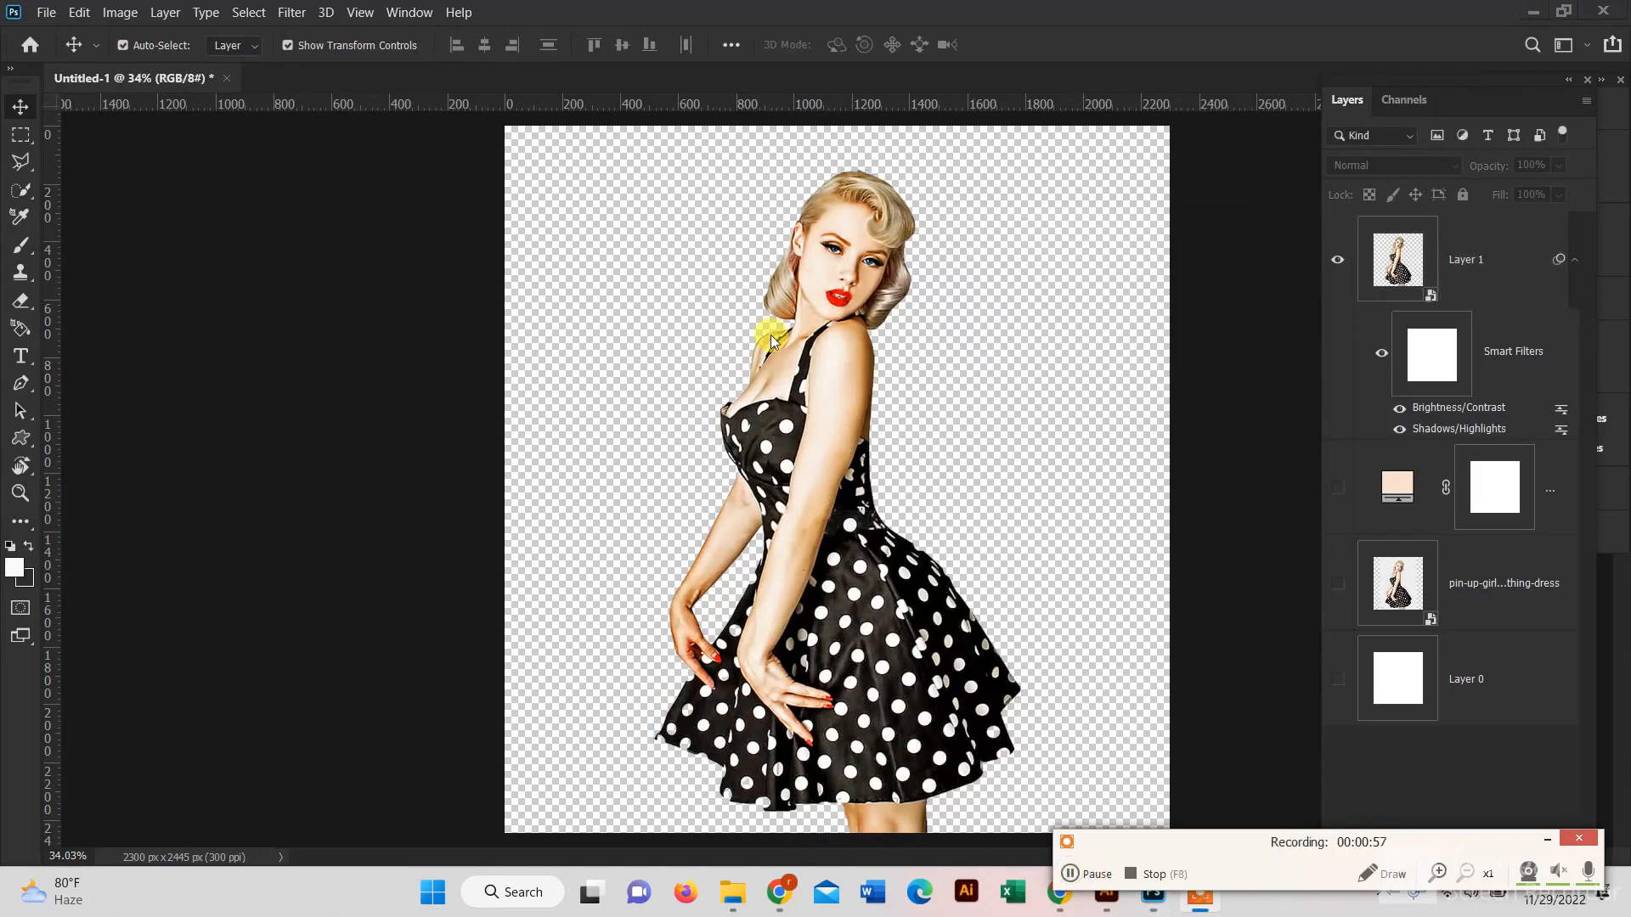
click(1451, 260)
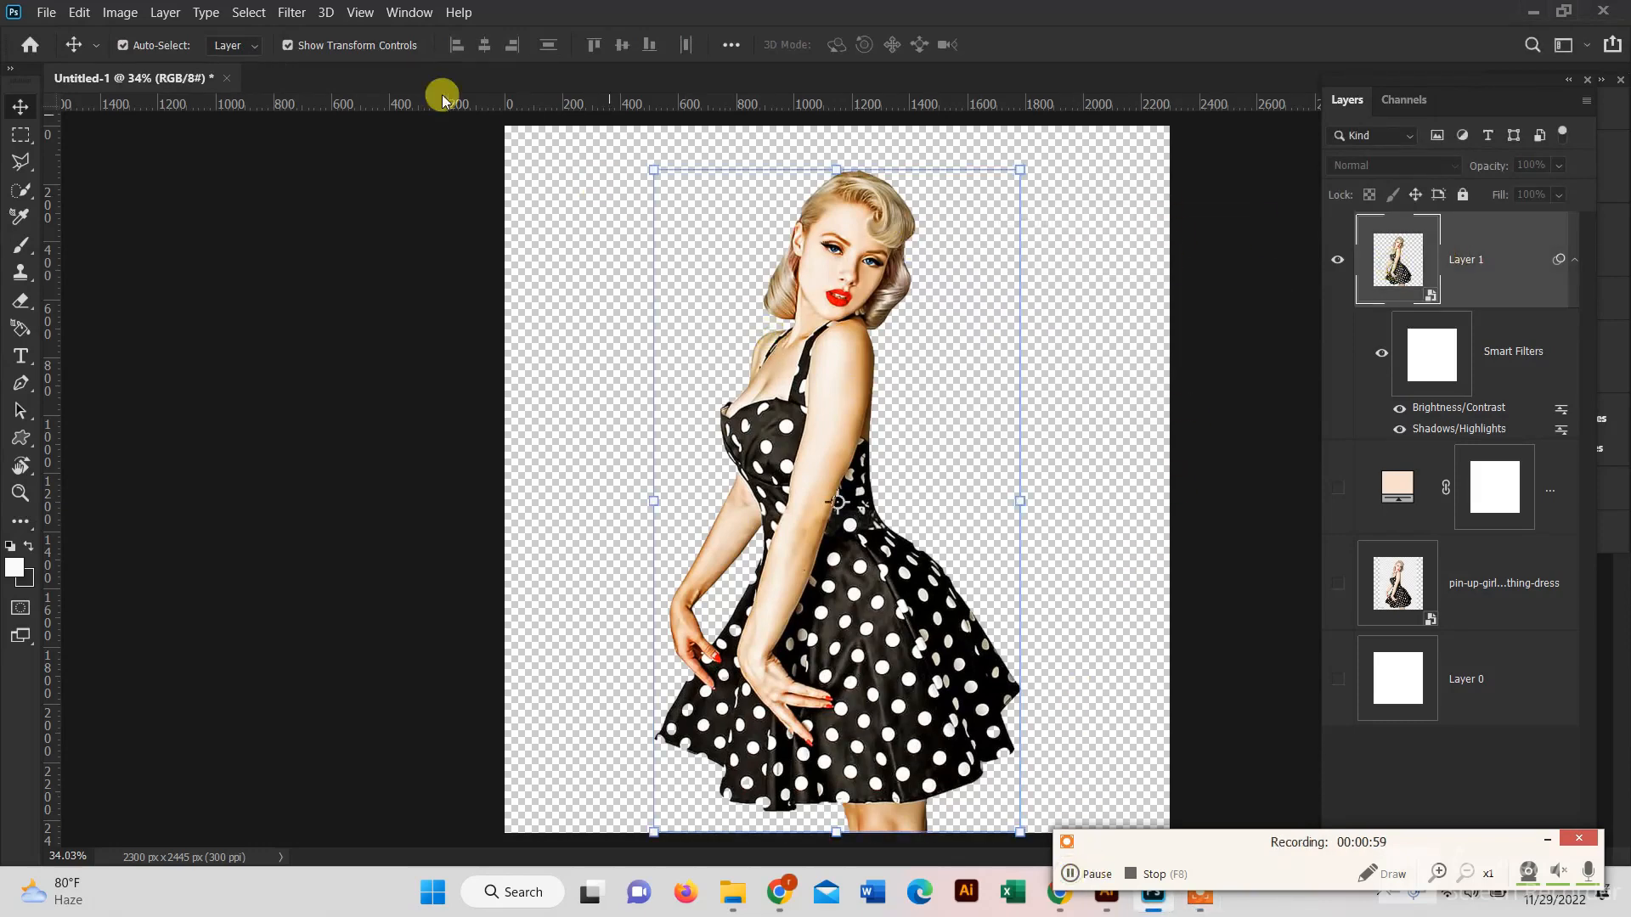
click(292, 12)
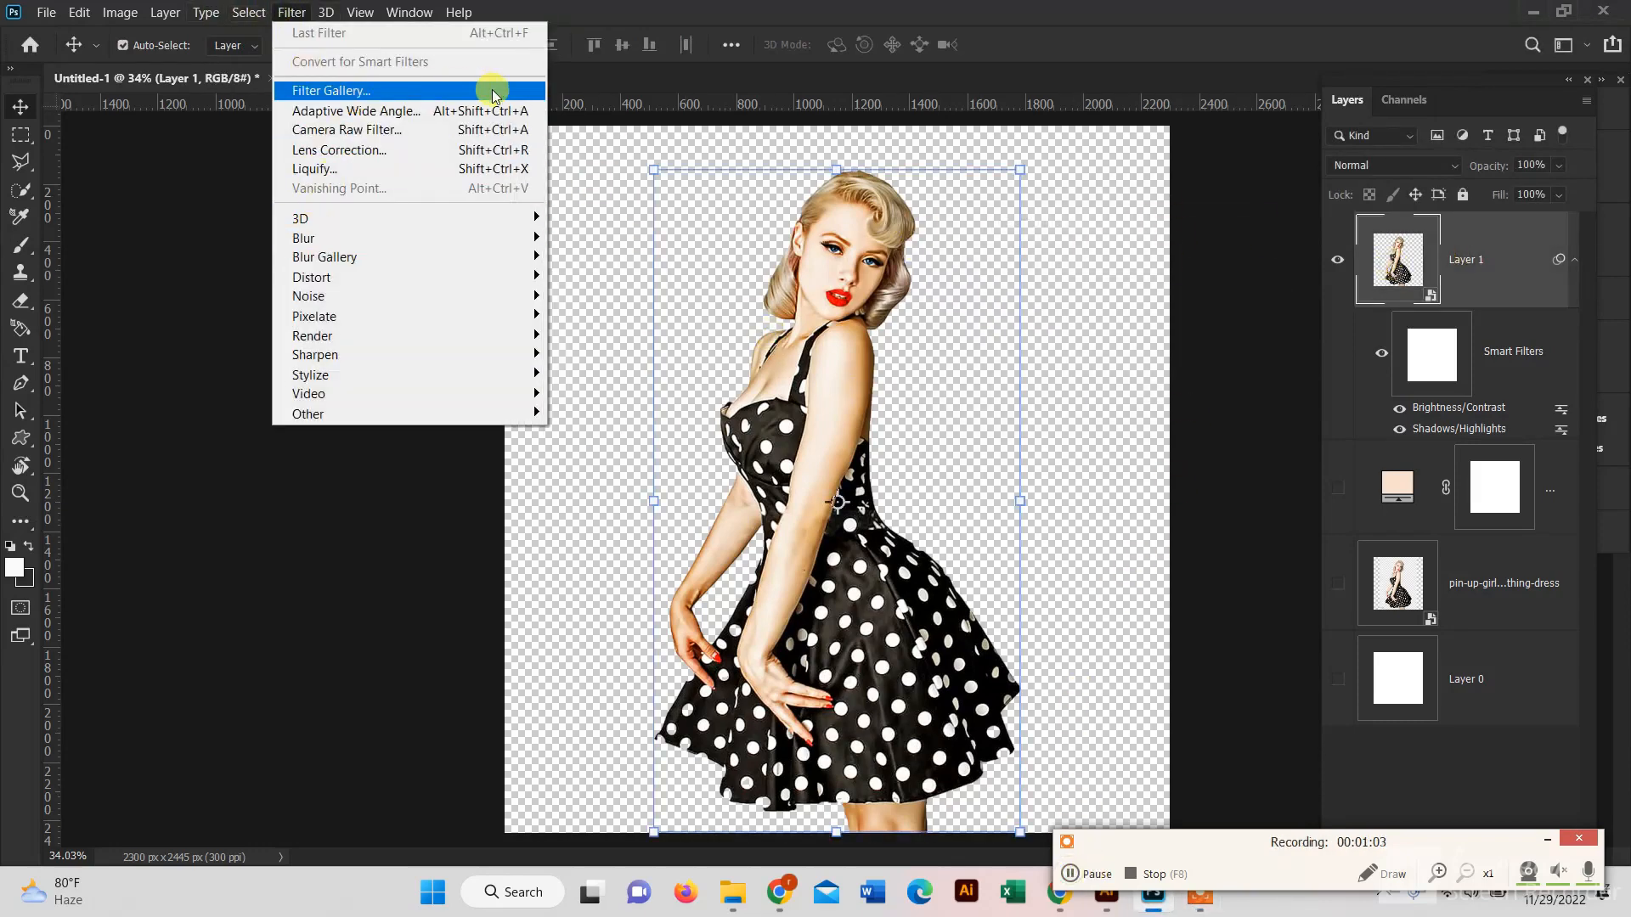
mouse_move(312, 376)
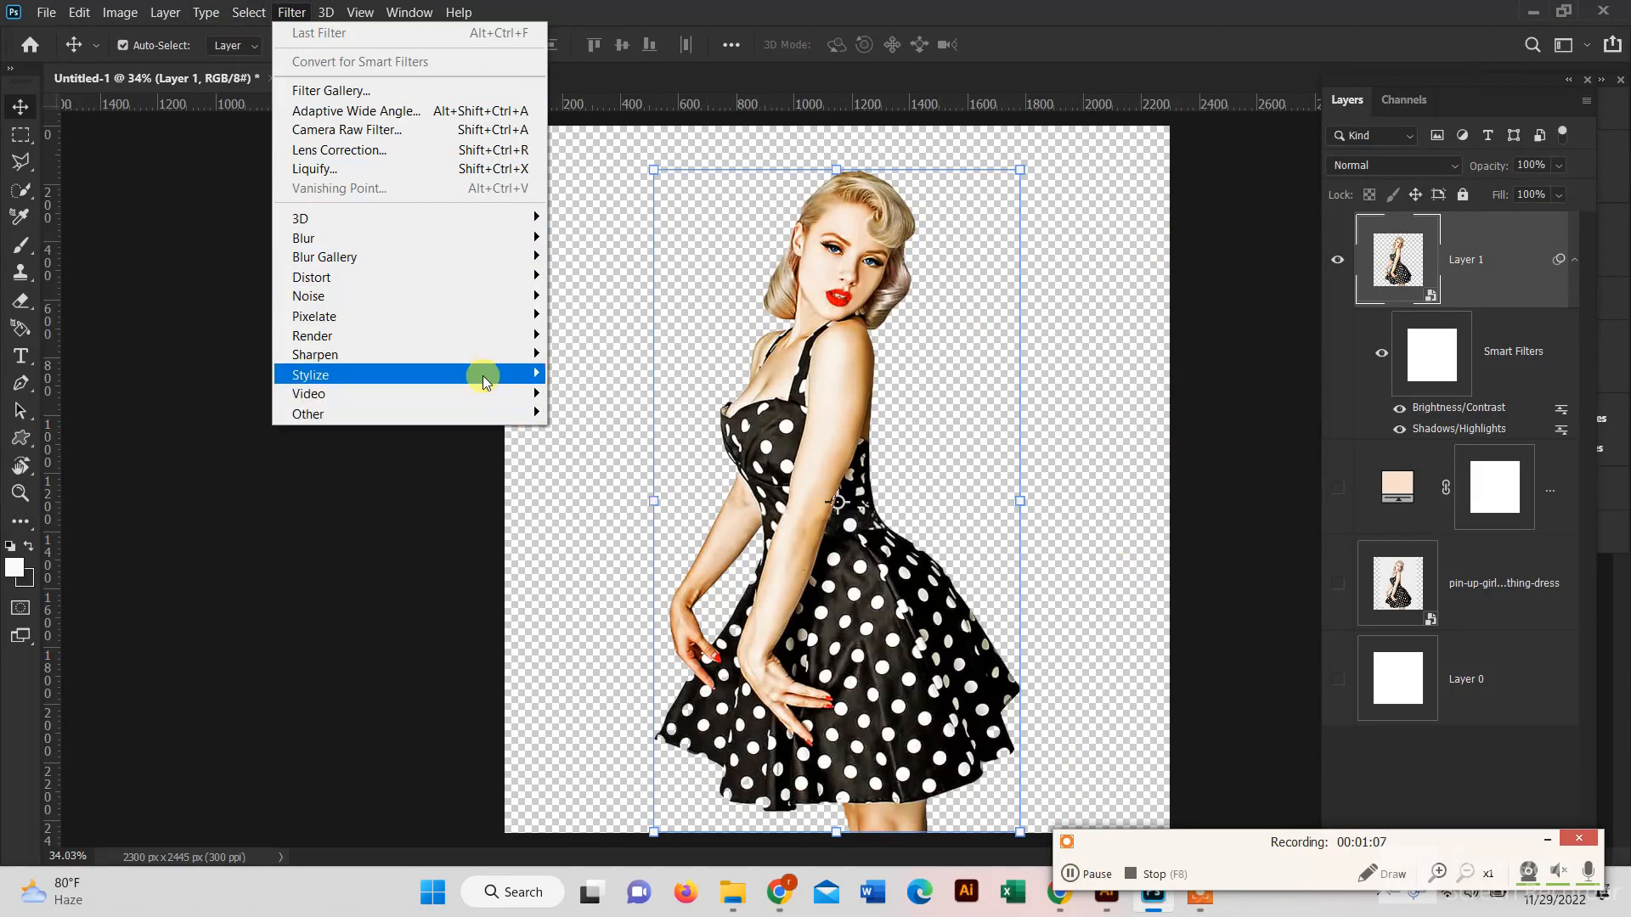
click(593, 453)
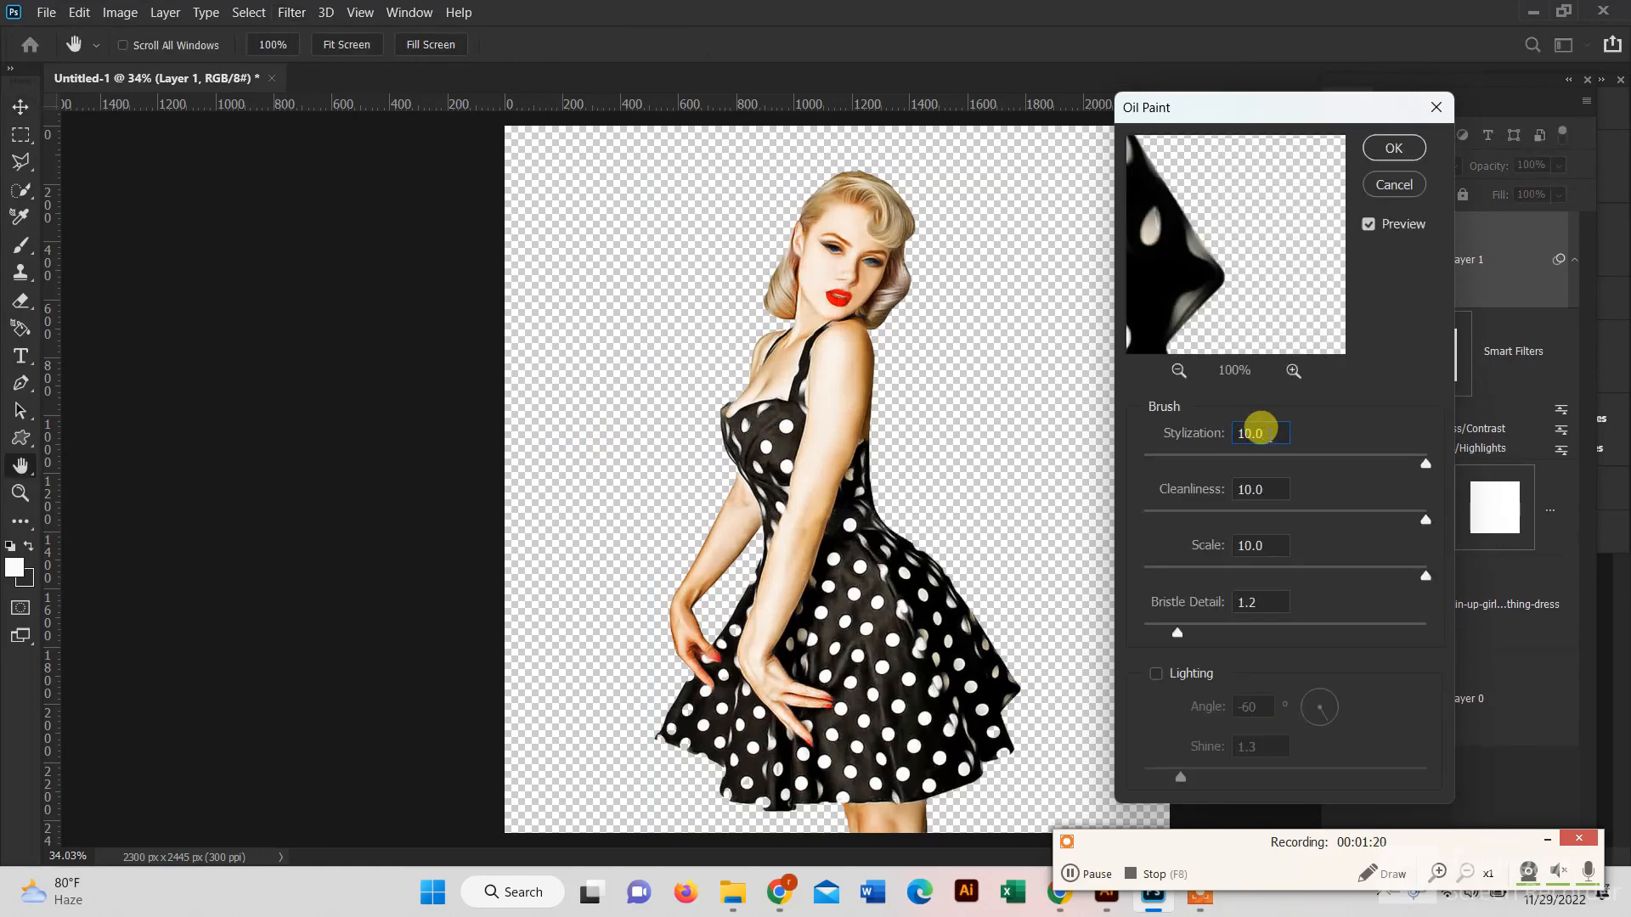
click(1080, 874)
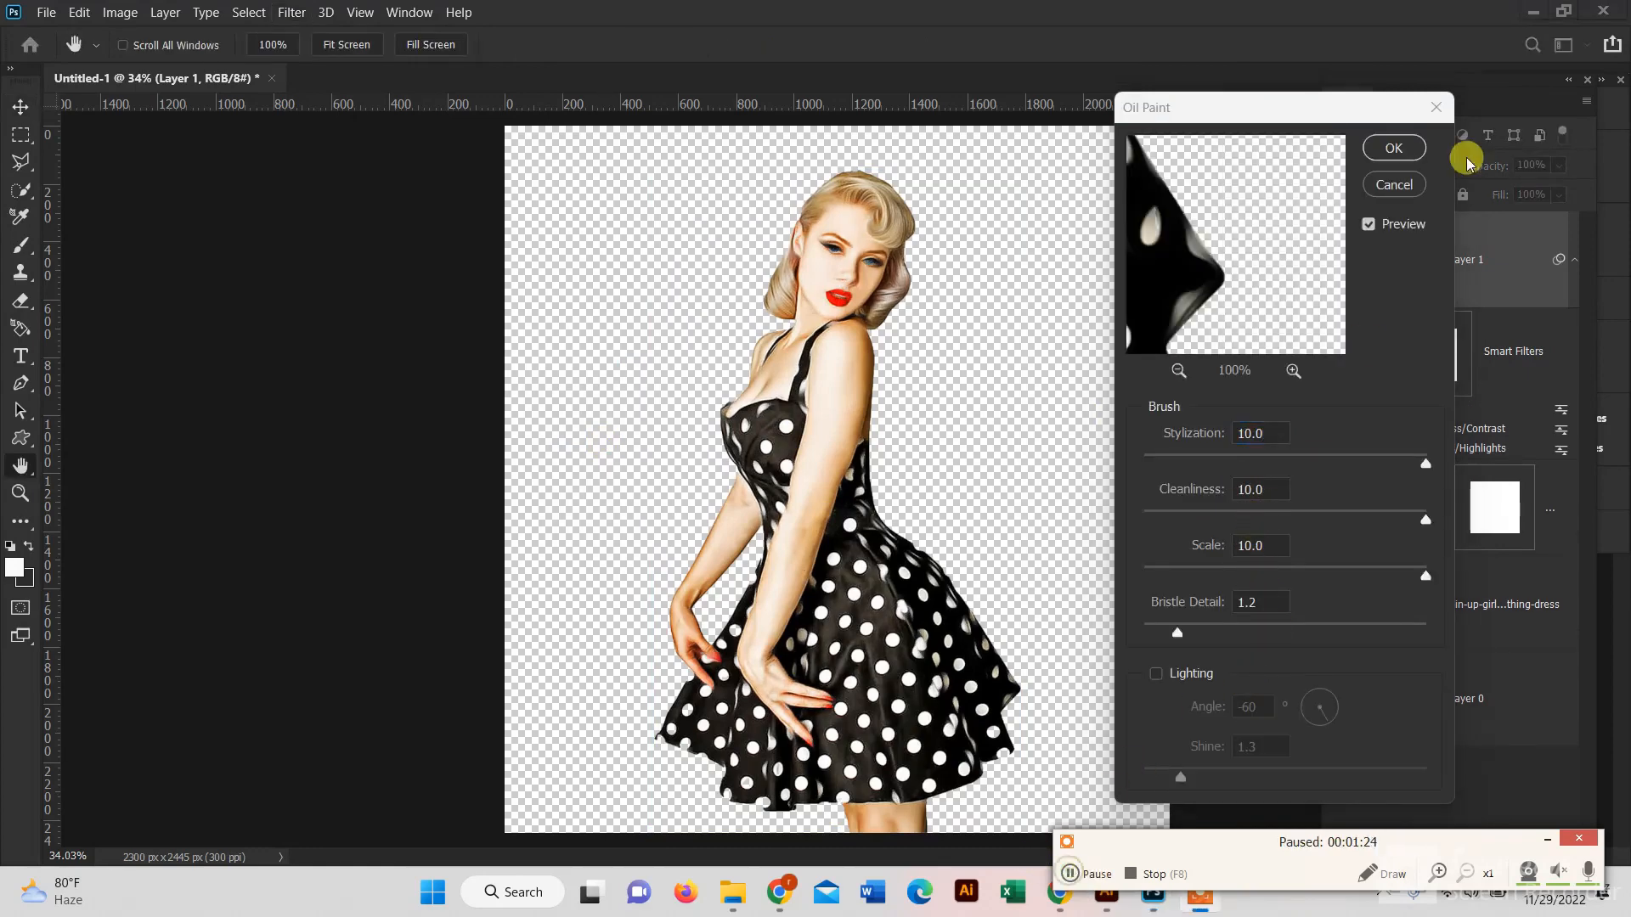
click(1090, 188)
click(1390, 186)
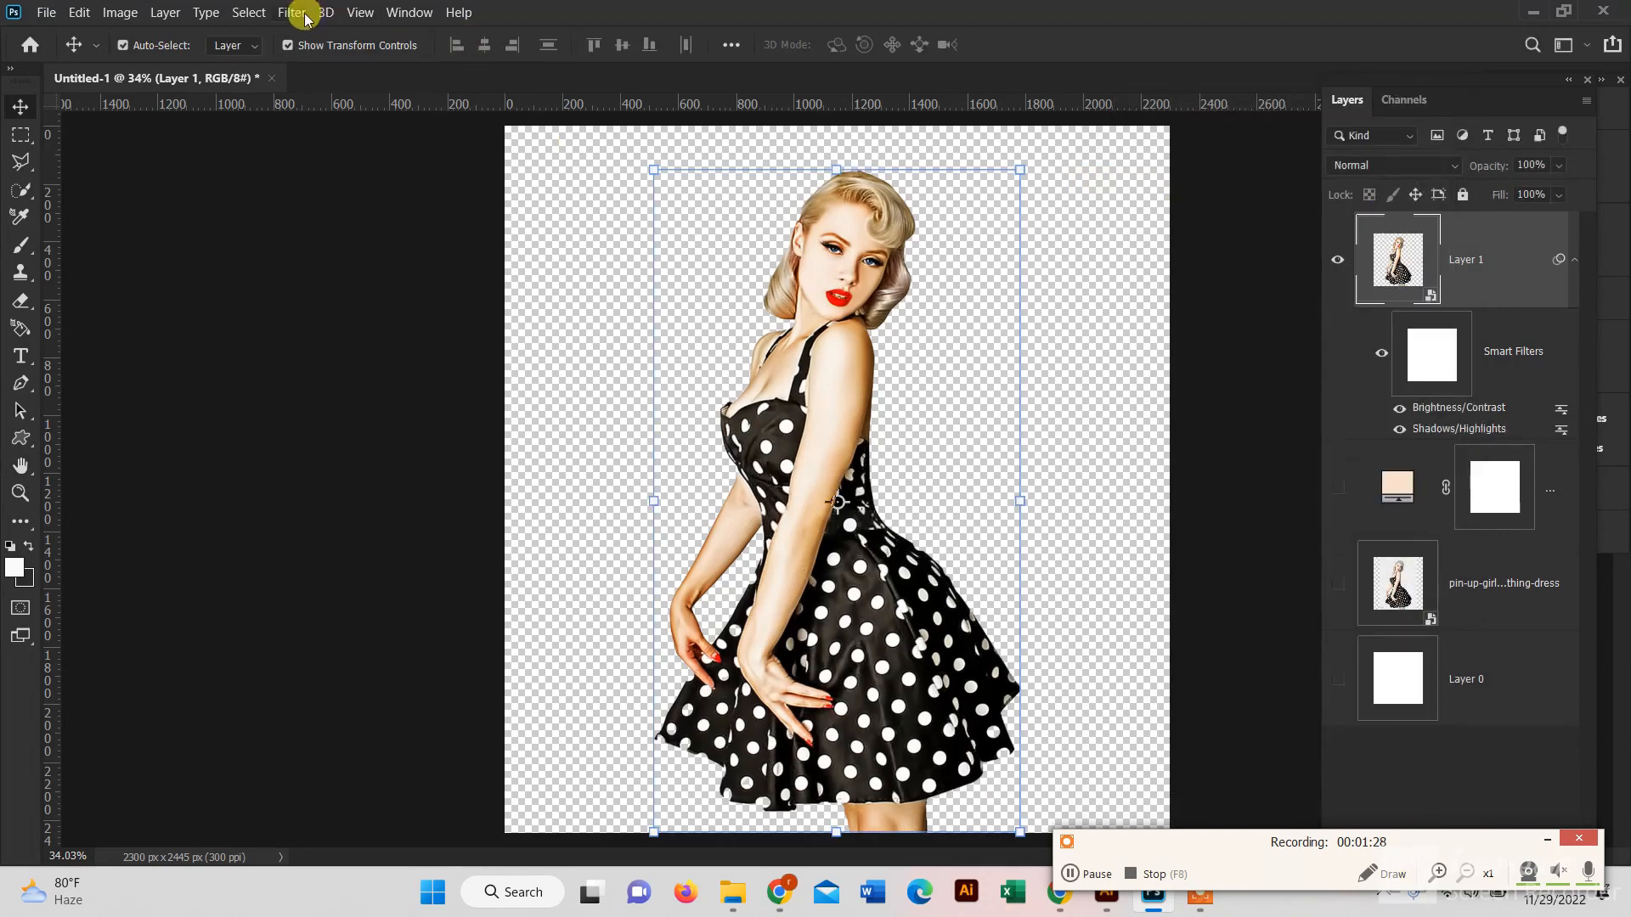
Apply a Surface Blur filter to Layer 1 with a radius of 30 pixels and a threshold of 2 levels.
click(291, 12)
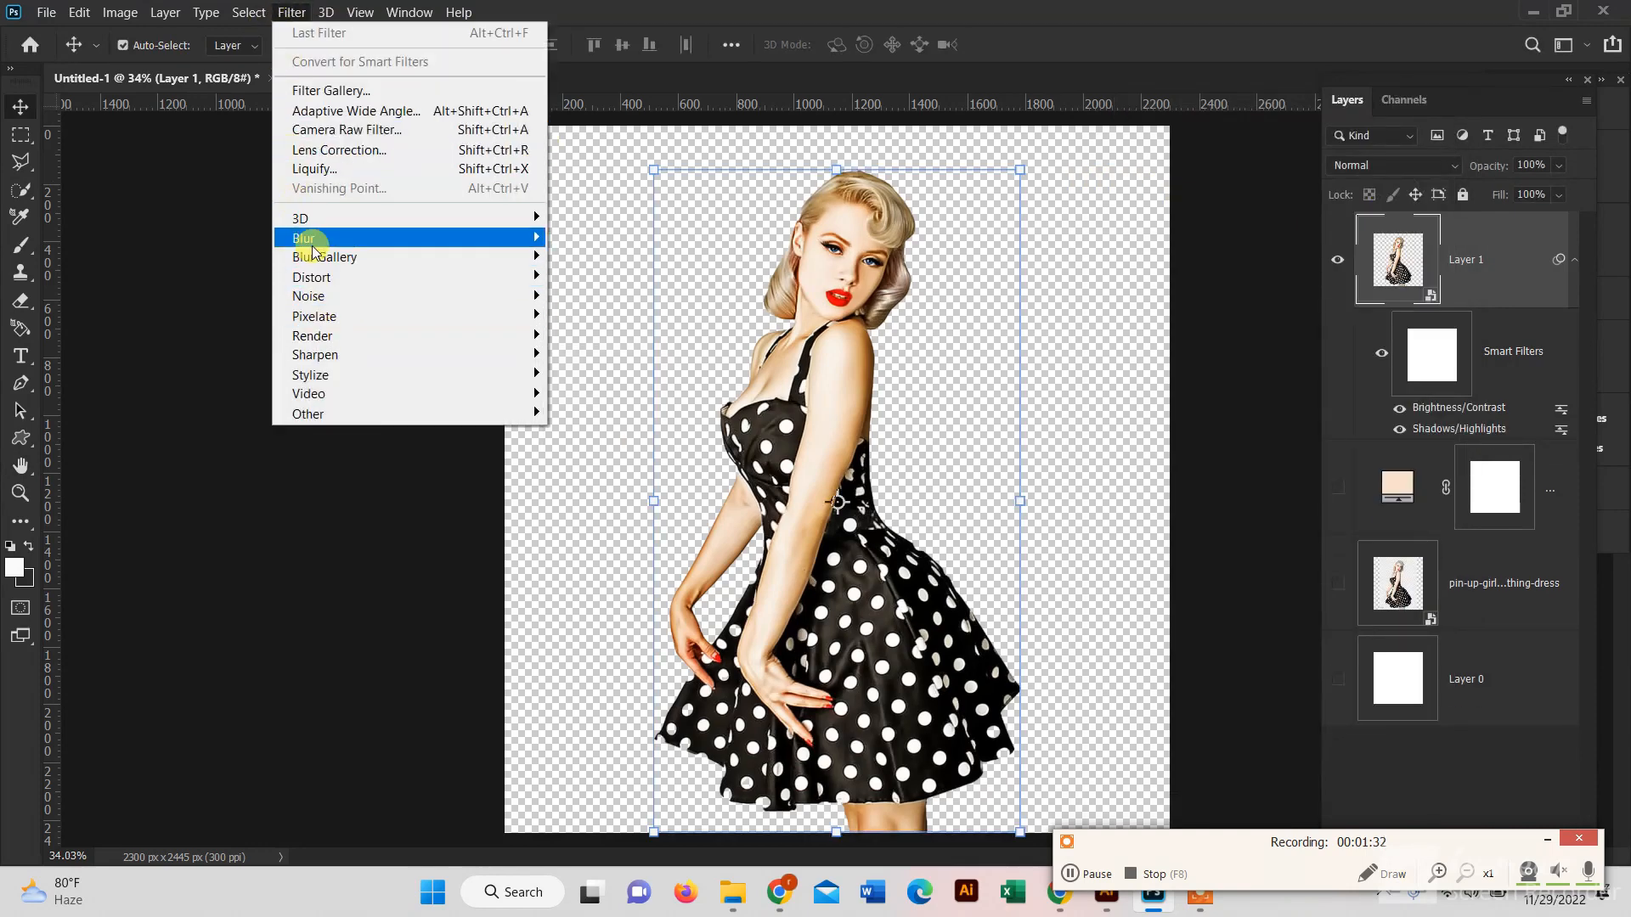
mouse_move(318, 244)
click(600, 432)
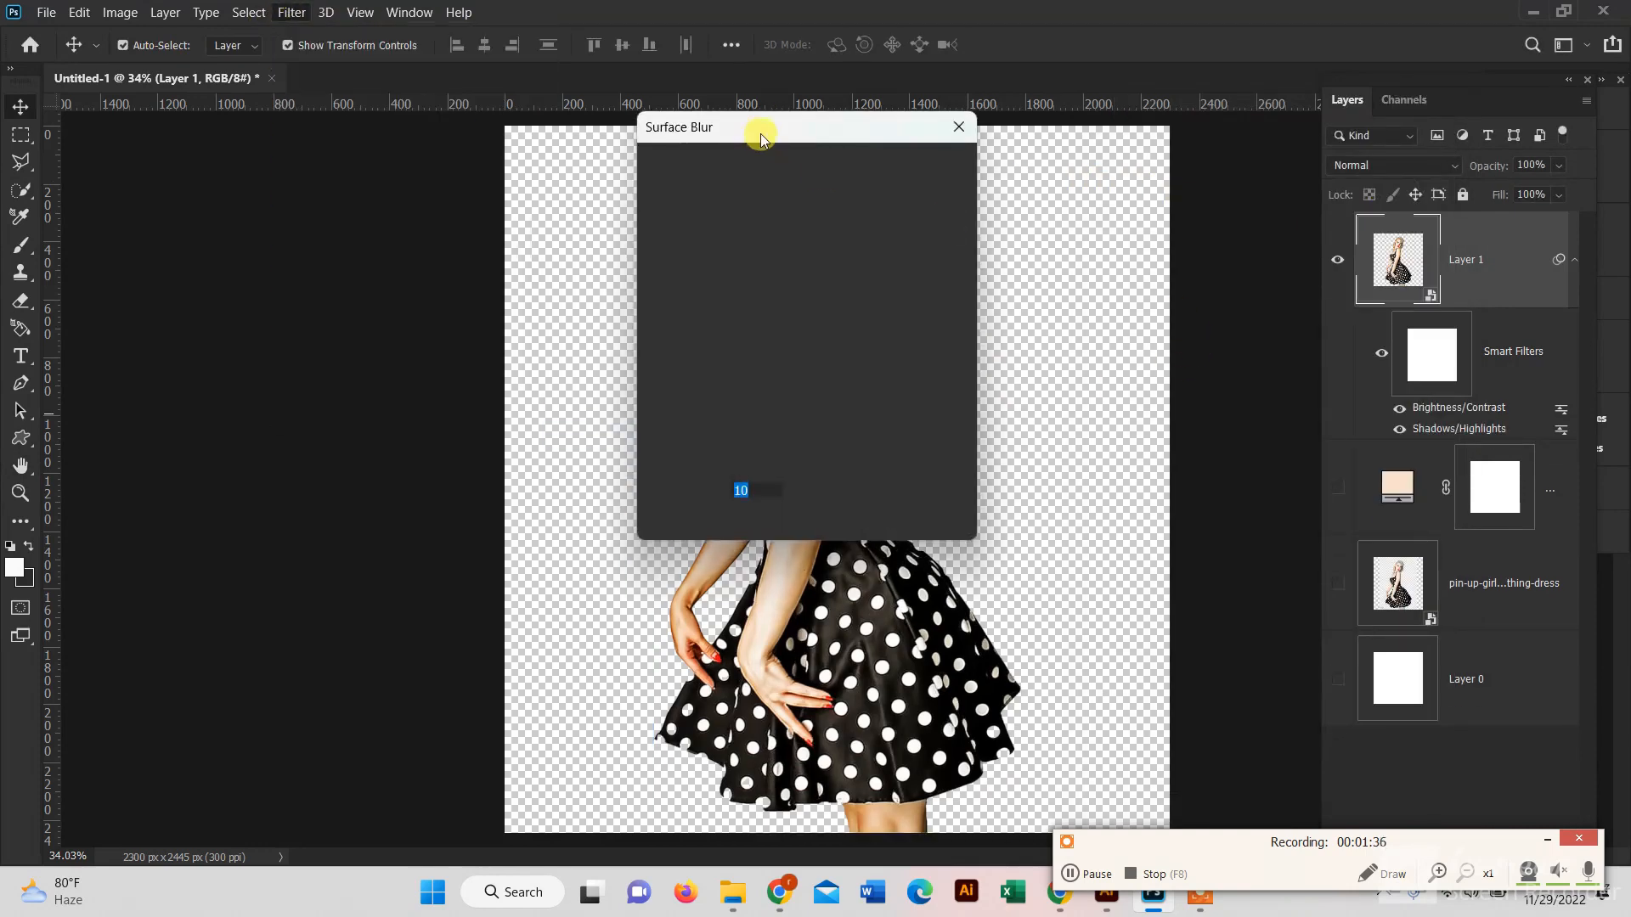
text(39)
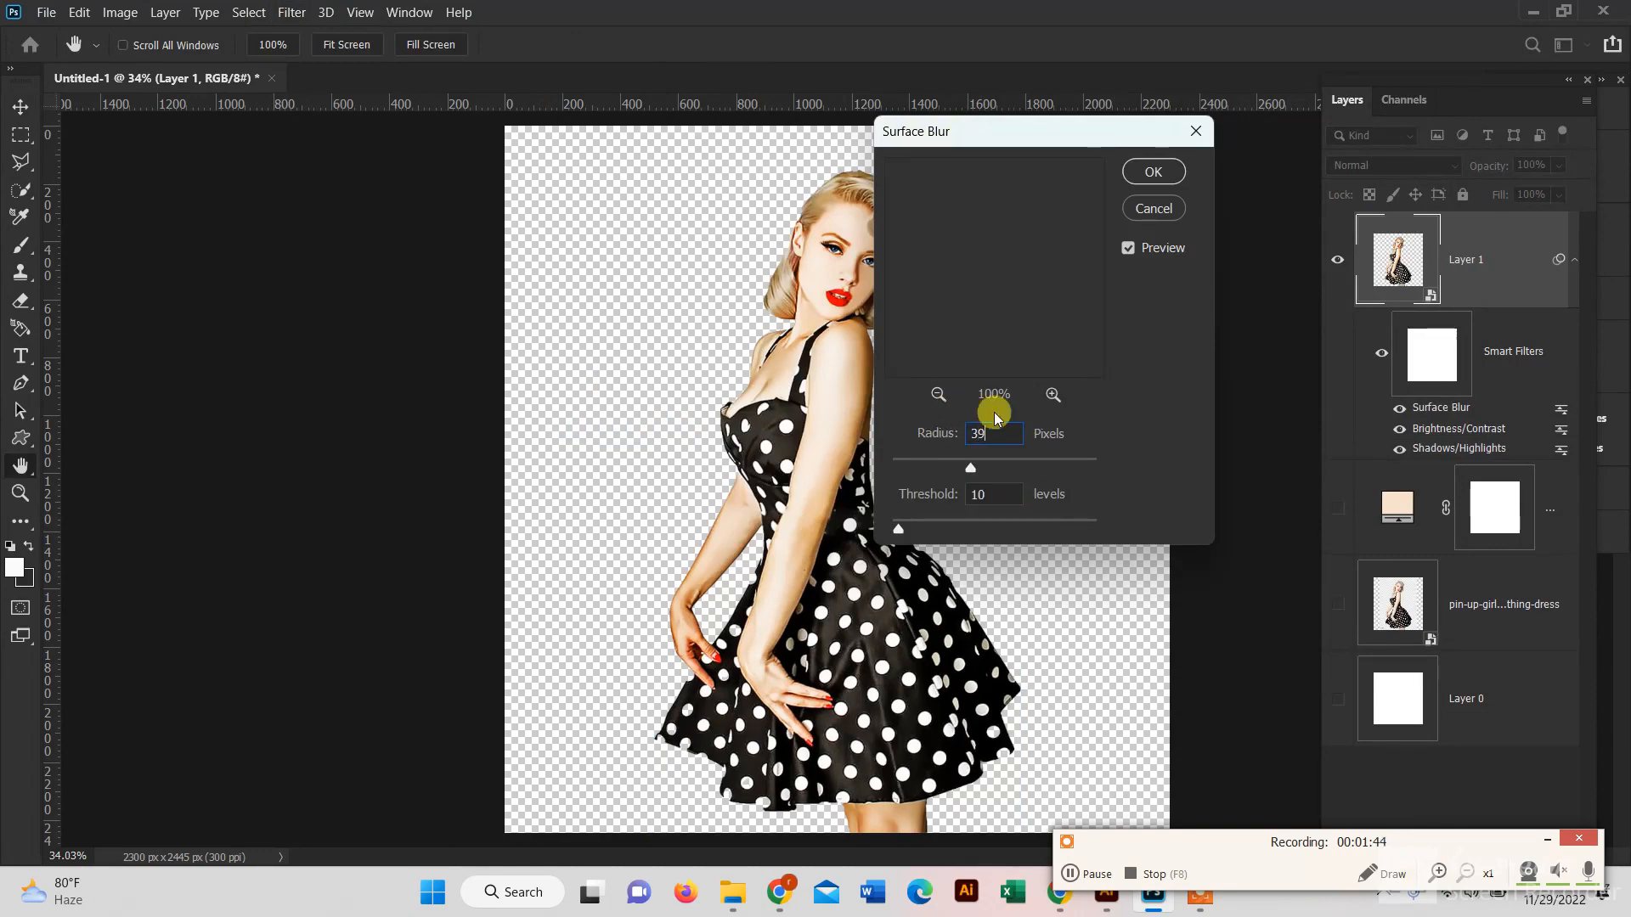
key(BackSpace)
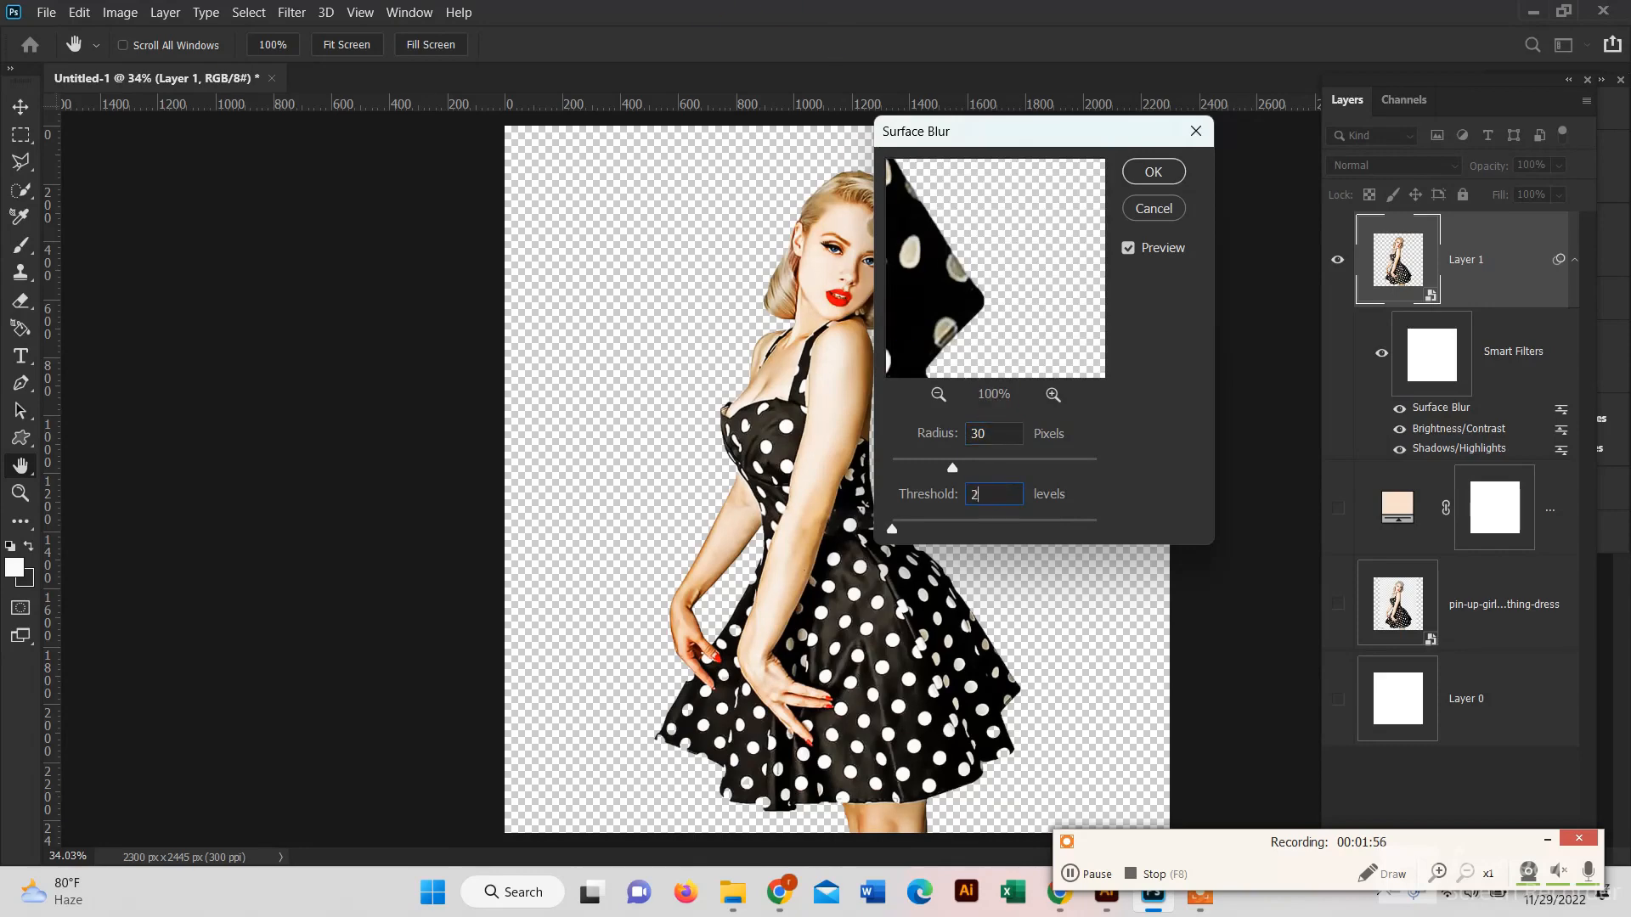
click(1143, 169)
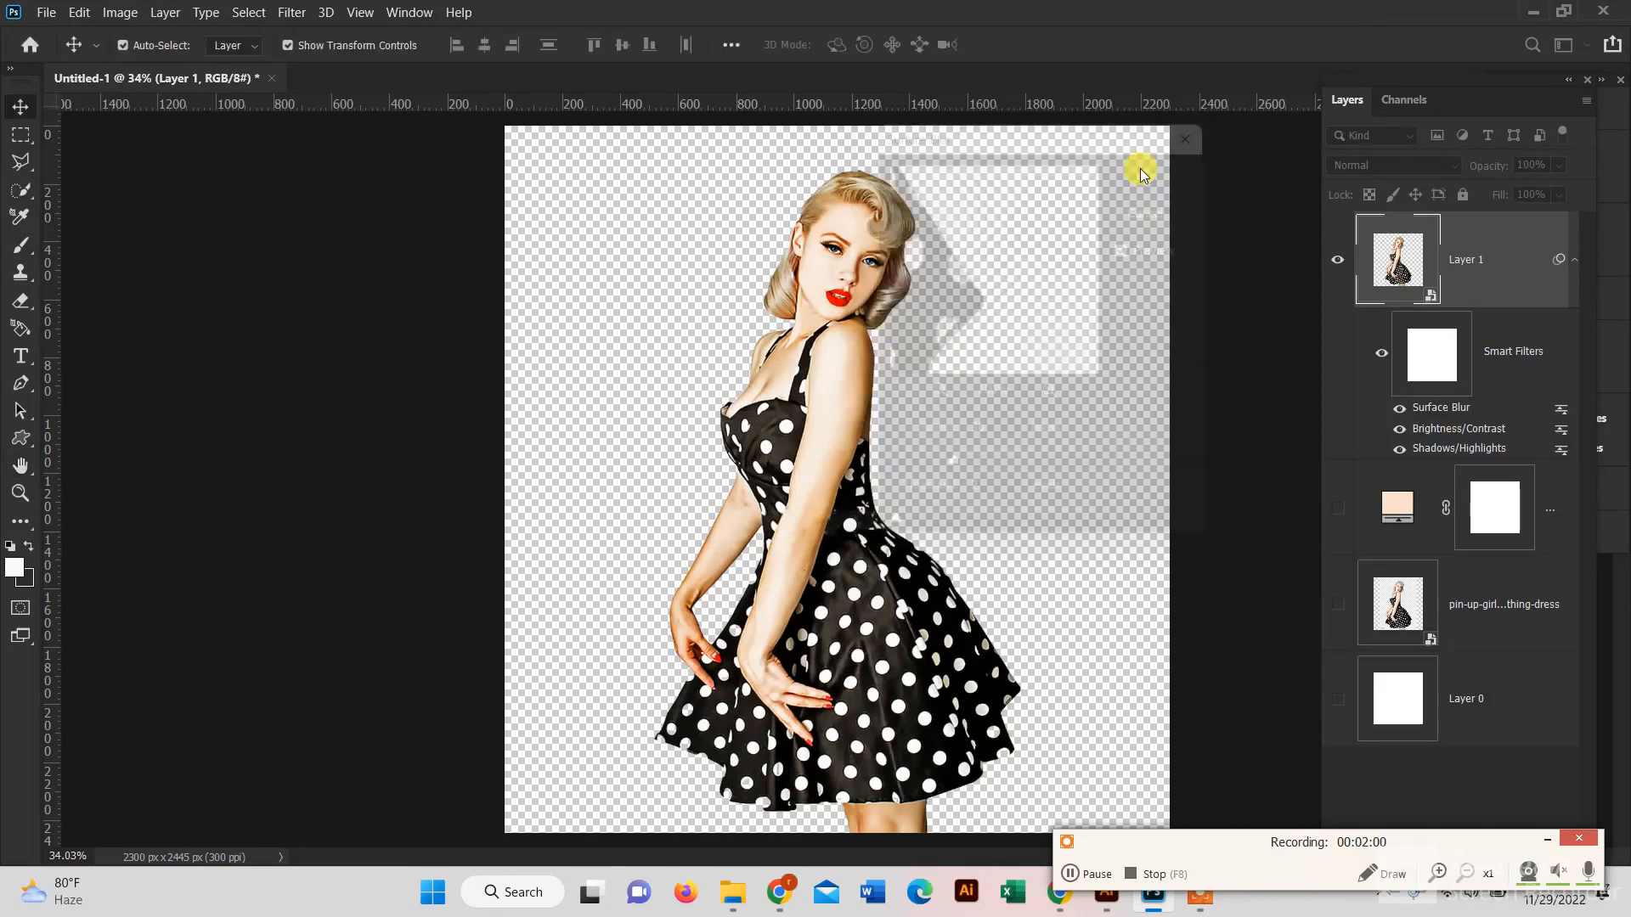
Apply the Oil Paint filter to Layer 1 with stylization 10.0, cleanliness 0.0, scale 0.1 and minimum bristle detail.
click(289, 12)
mouse_move(444, 375)
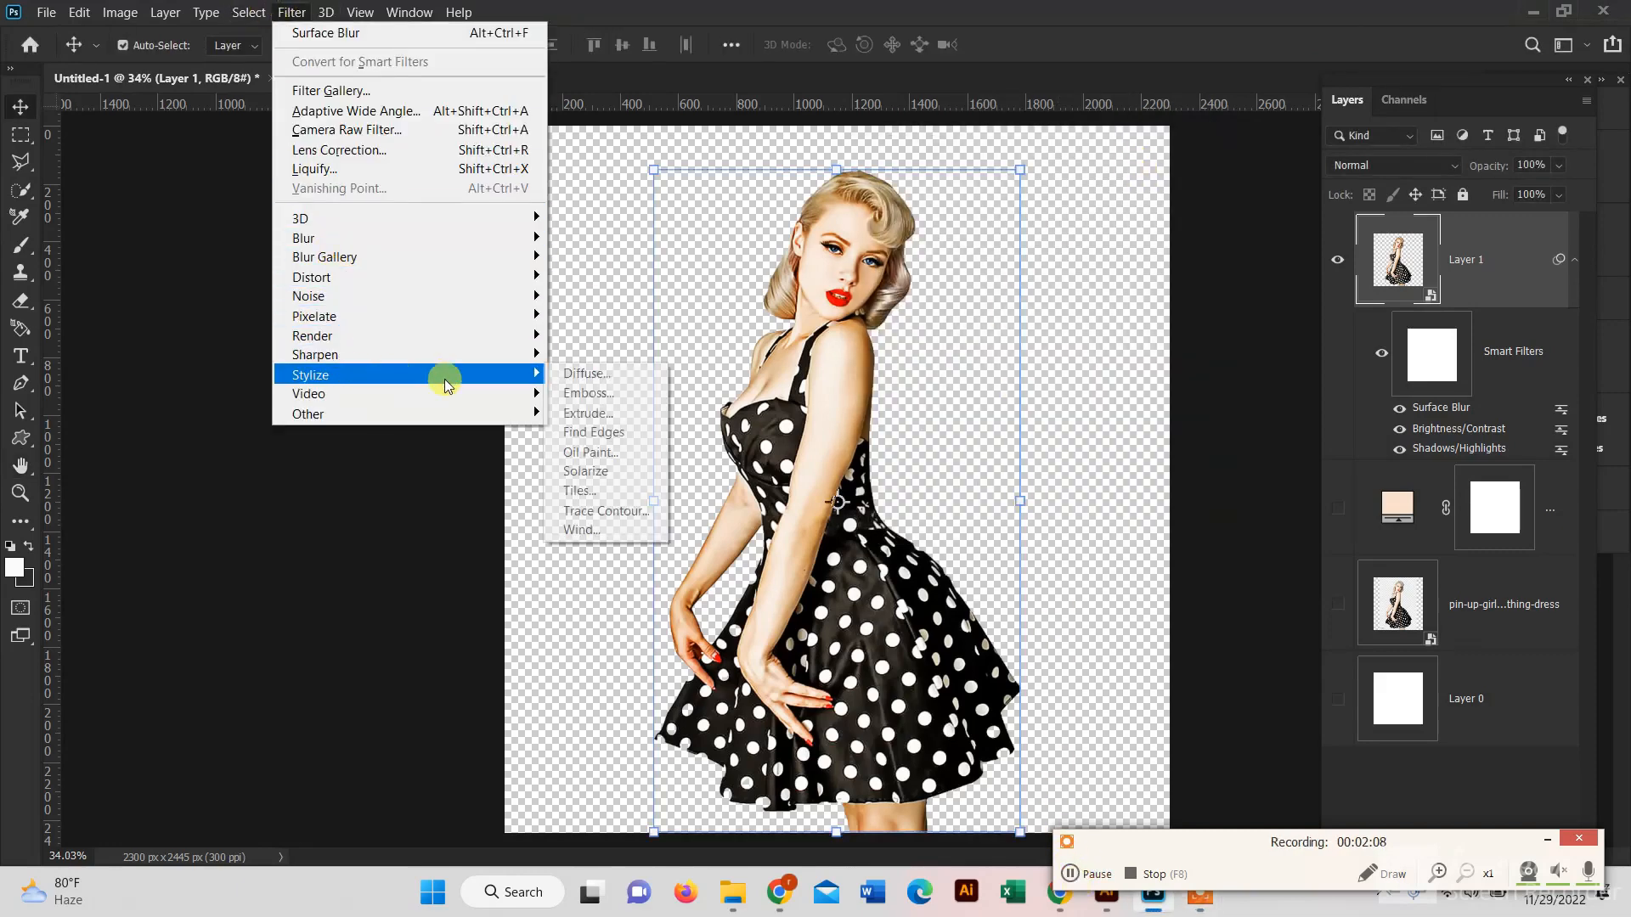
click(624, 454)
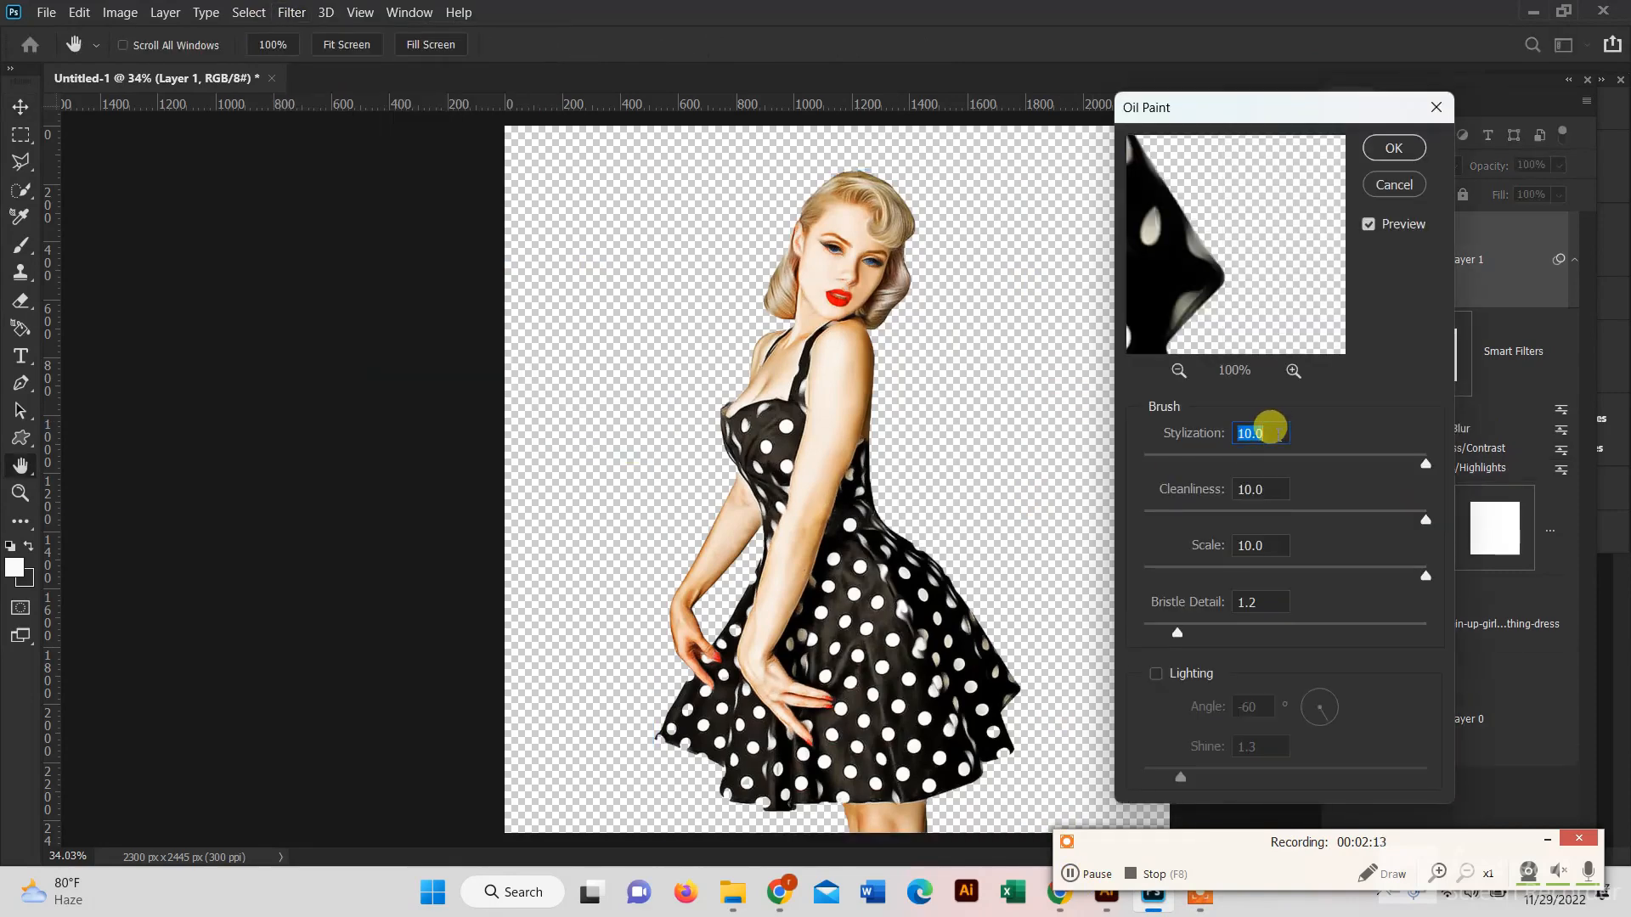
drag(1152, 513, 1151, 525)
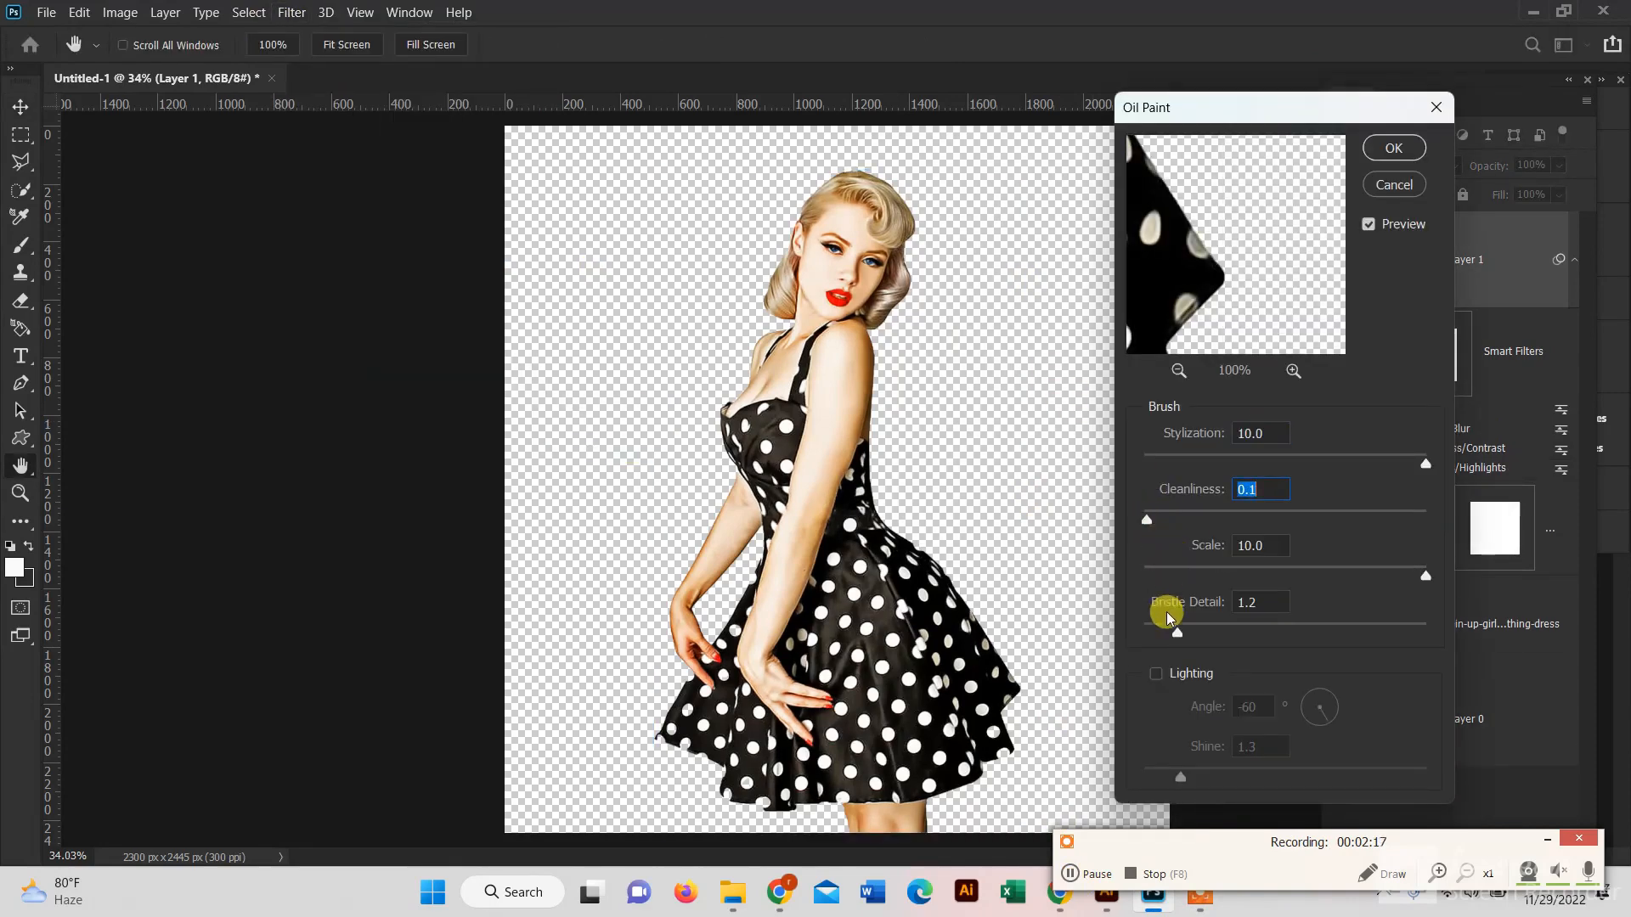
click(1139, 517)
click(1141, 570)
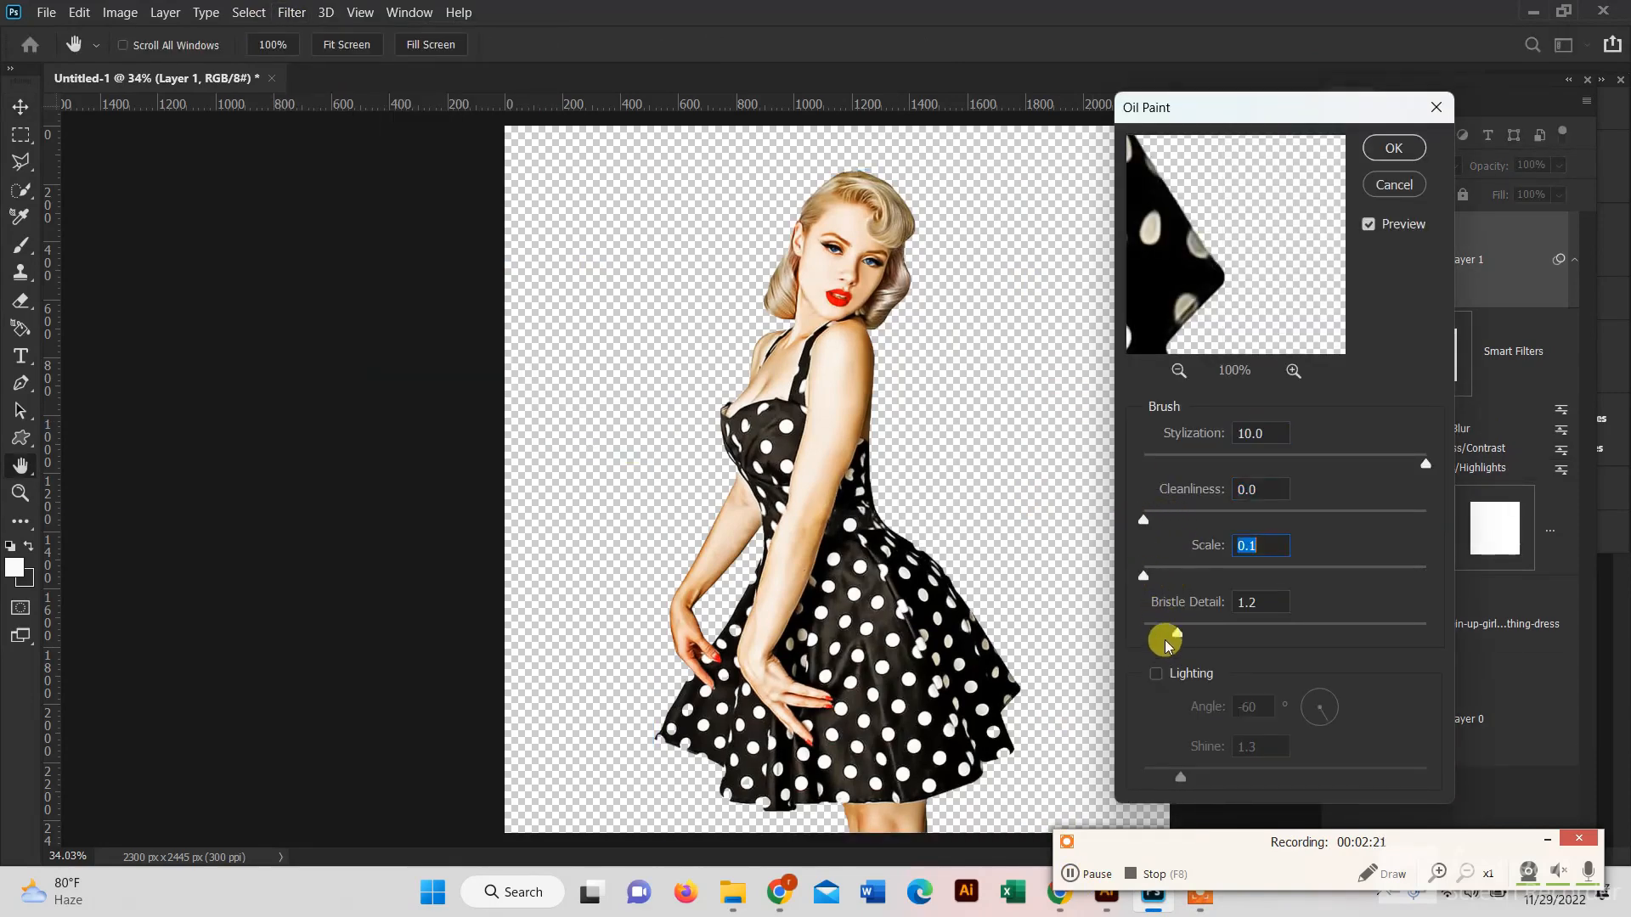
drag(1166, 643, 1136, 633)
mouse_move(1175, 249)
mouse_down()
mouse_move(1238, 200)
mouse_move(1417, 318)
mouse_move(1241, 353)
mouse_move(1221, 185)
mouse_move(1257, 271)
mouse_up()
click(1394, 148)
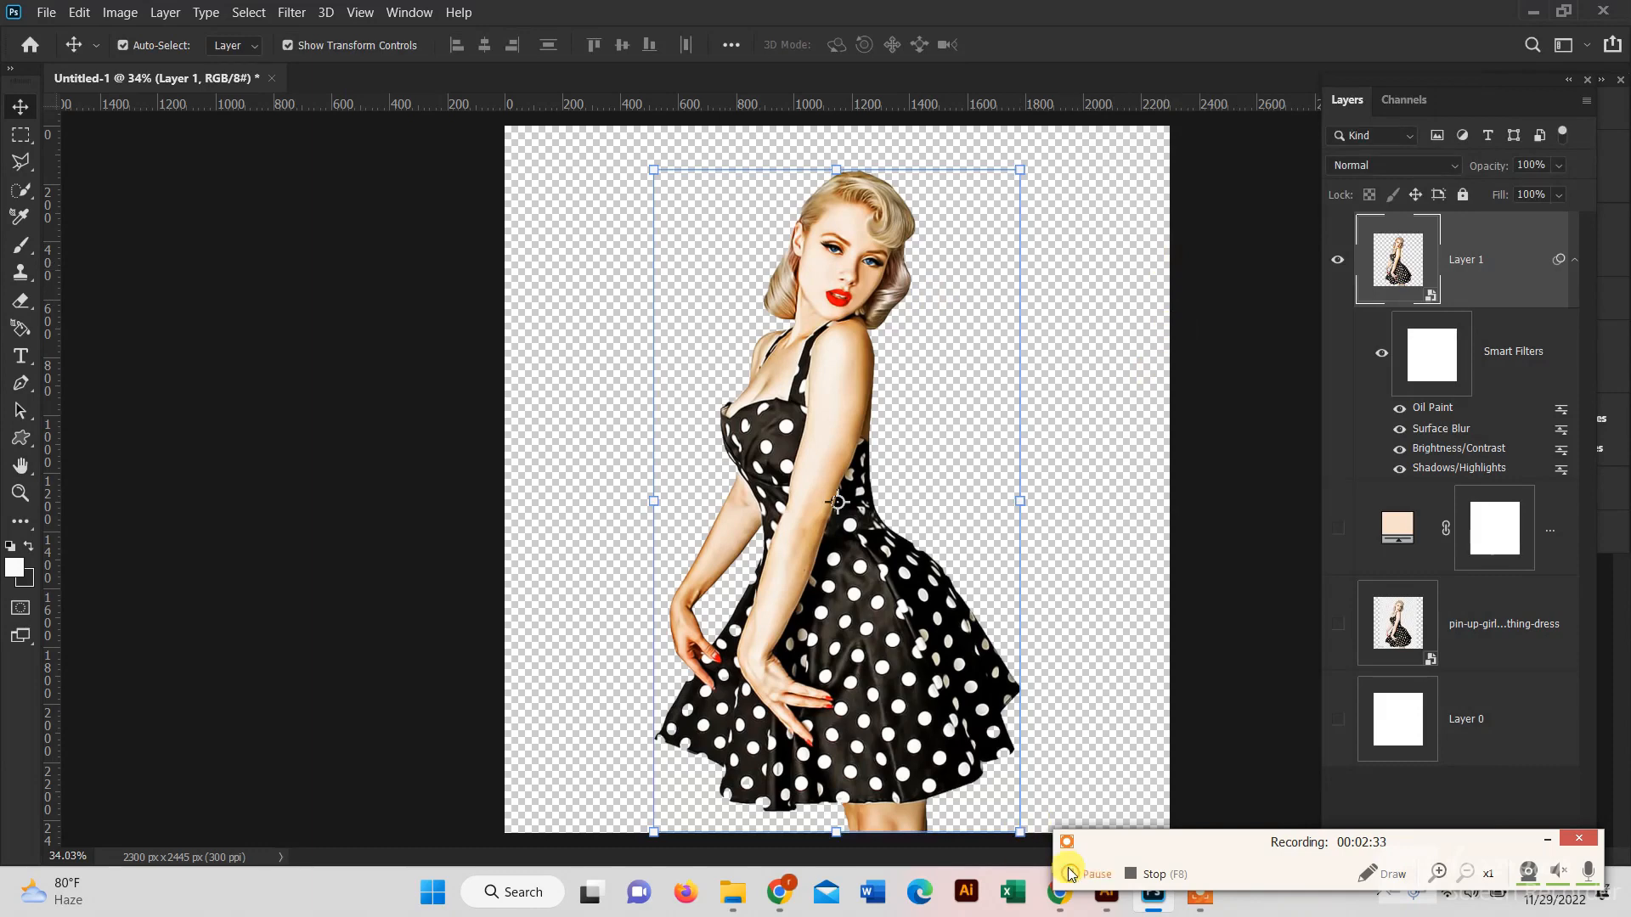
Apply a second Surface Blur to Layer 1 with radius 30 pixels and threshold 2 levels, checking the face in the preview.
click(291, 12)
mouse_move(335, 237)
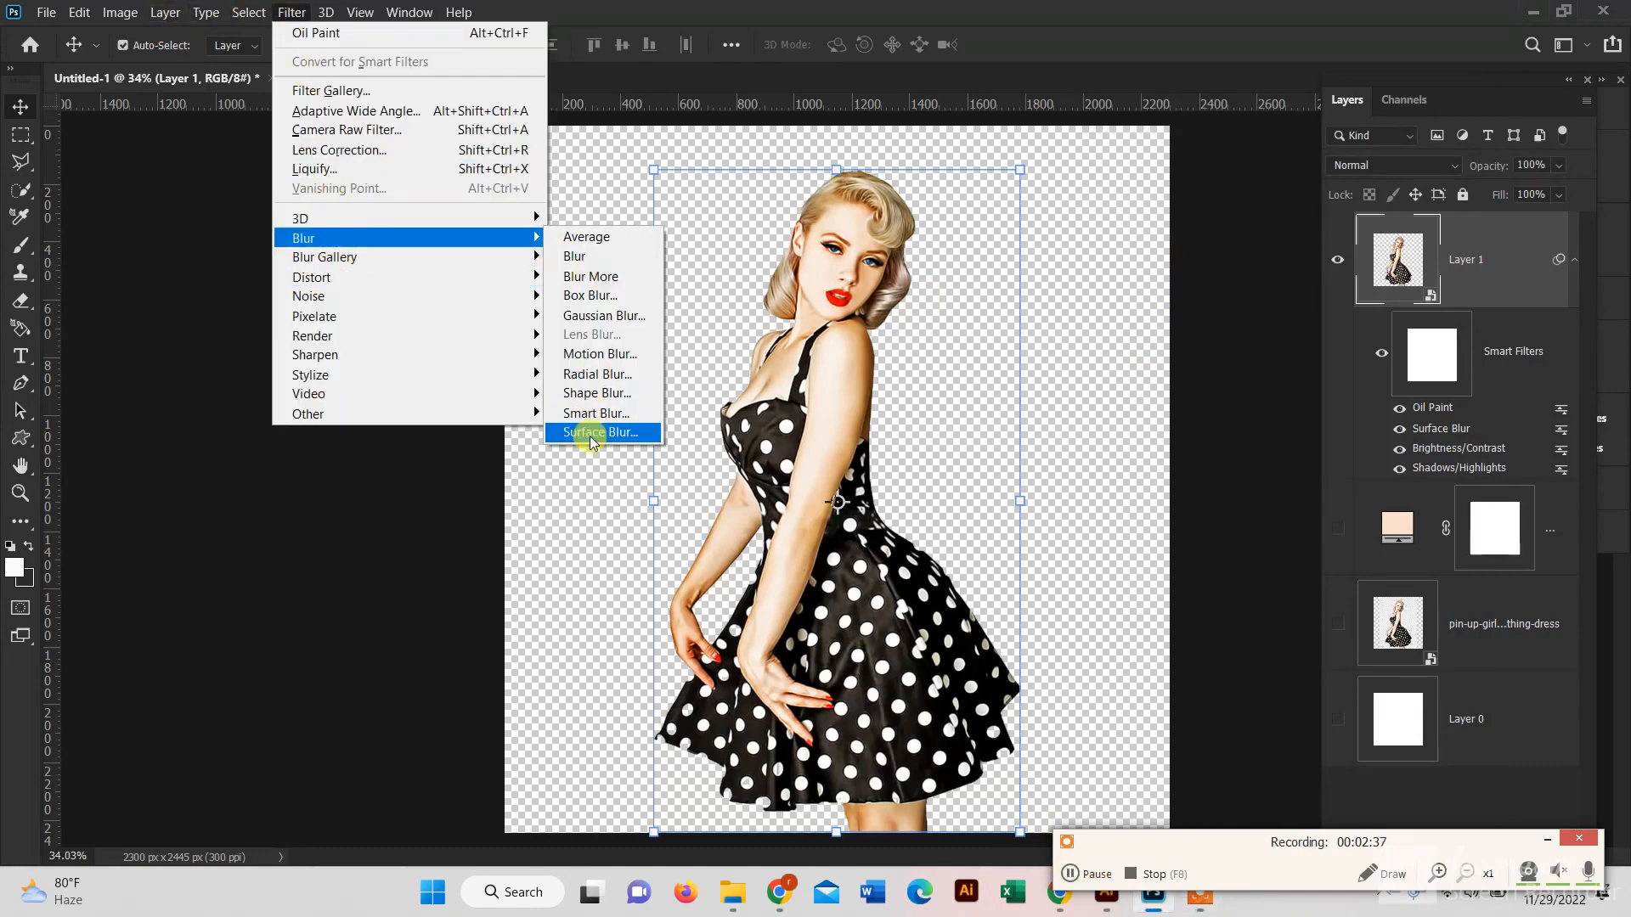
click(590, 433)
drag(1071, 136, 1183, 139)
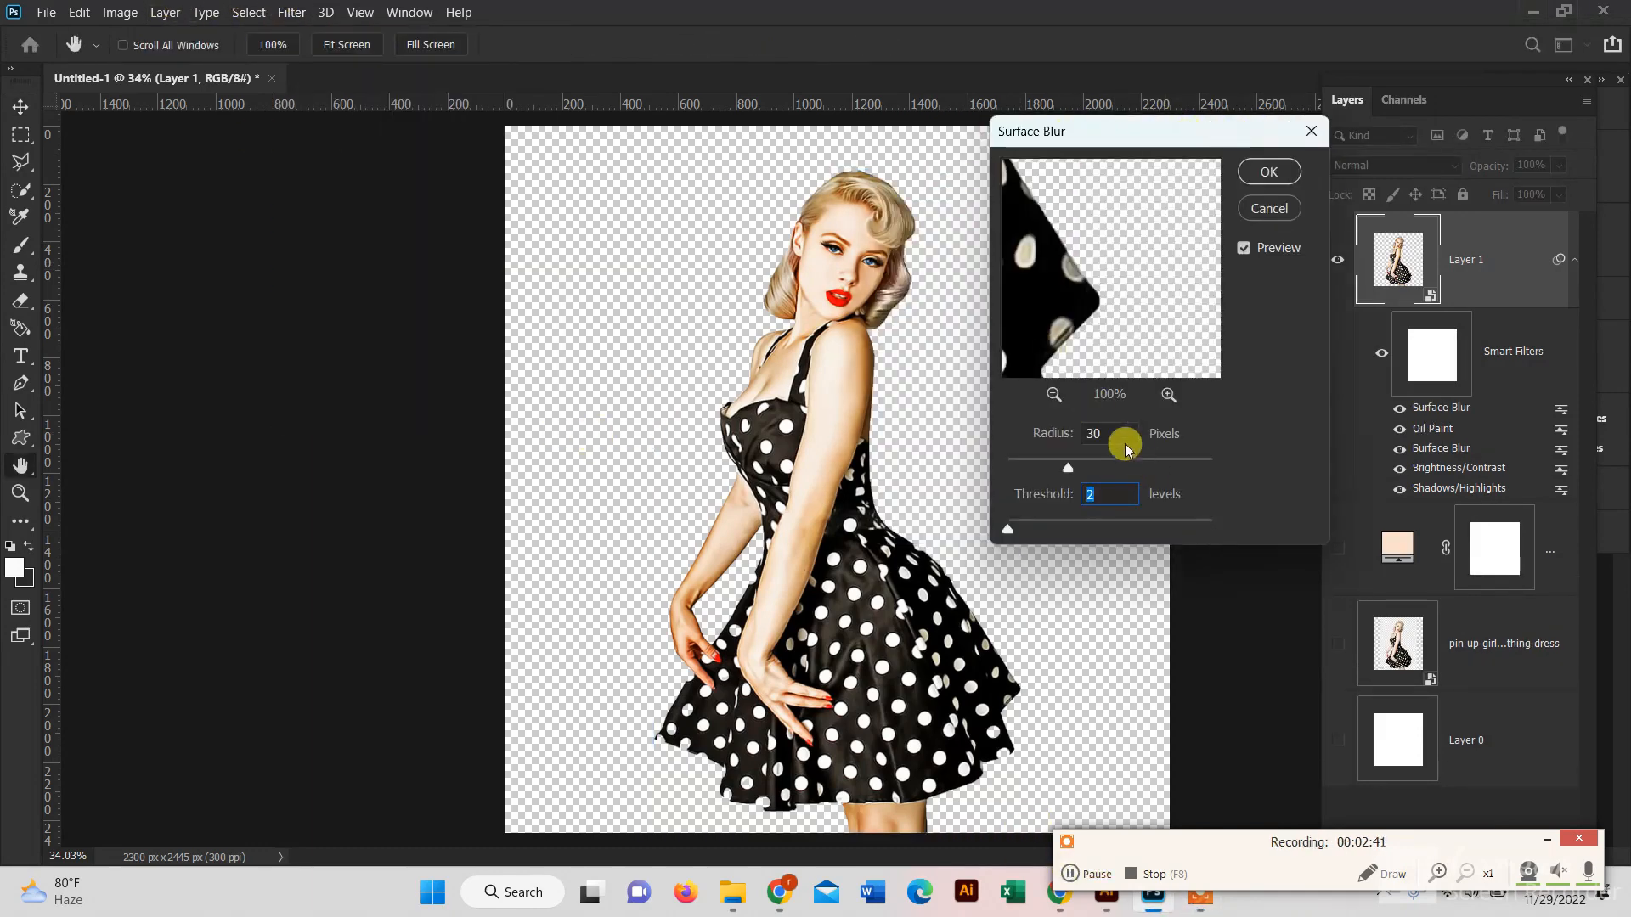
drag(1014, 253, 1193, 418)
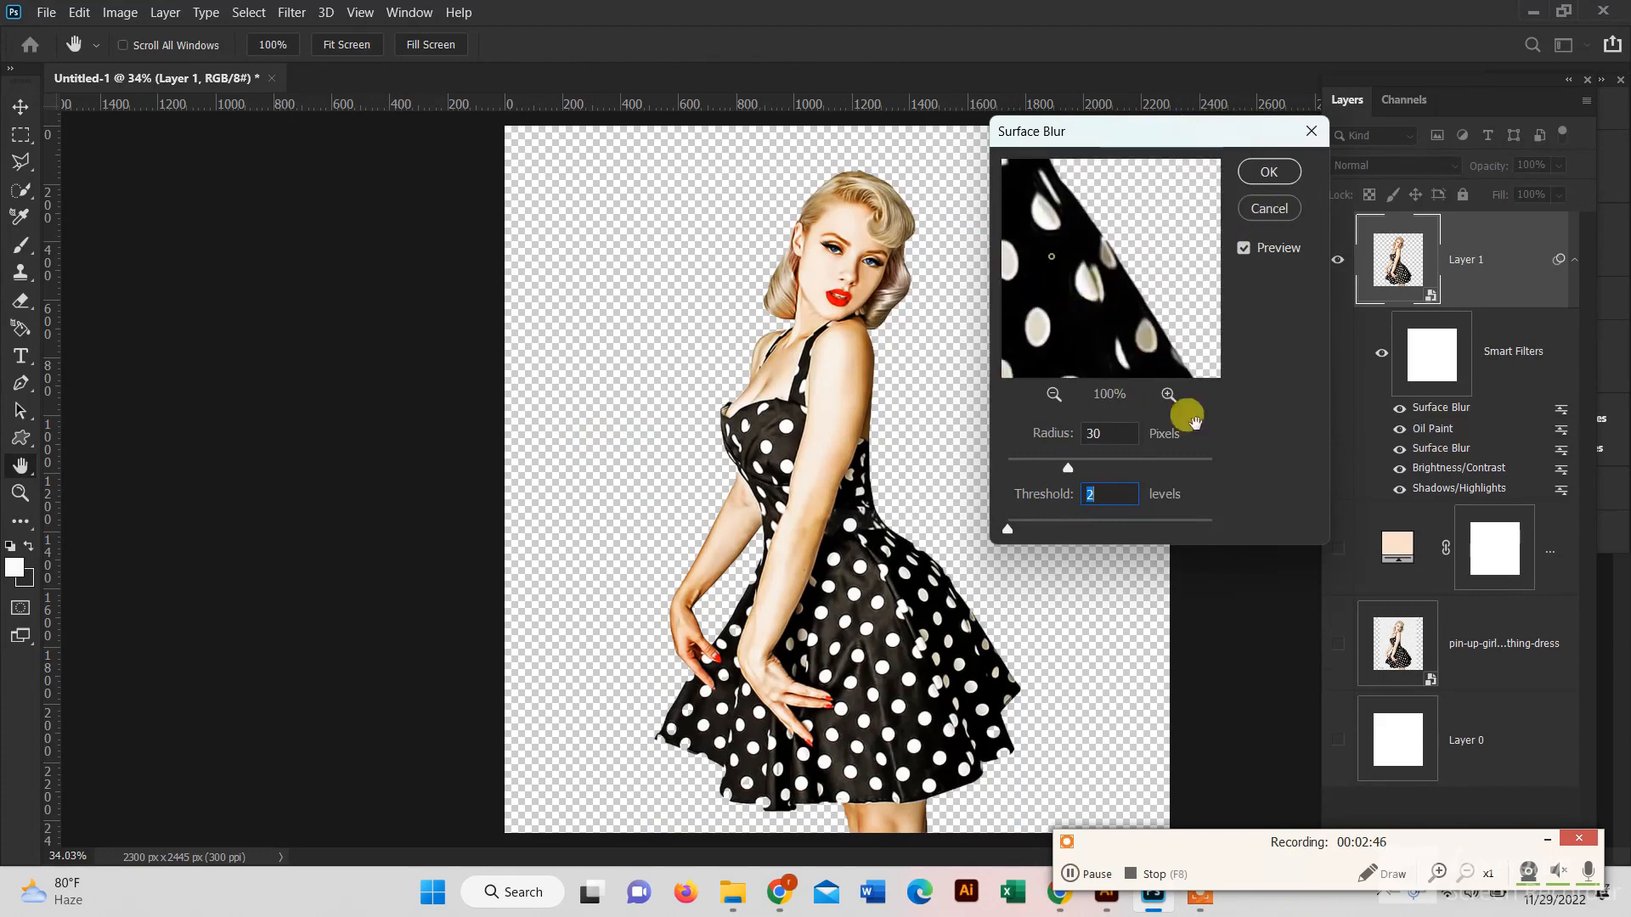
drag(1023, 220, 1161, 525)
drag(1168, 208, 1078, 442)
drag(1133, 243, 1062, 303)
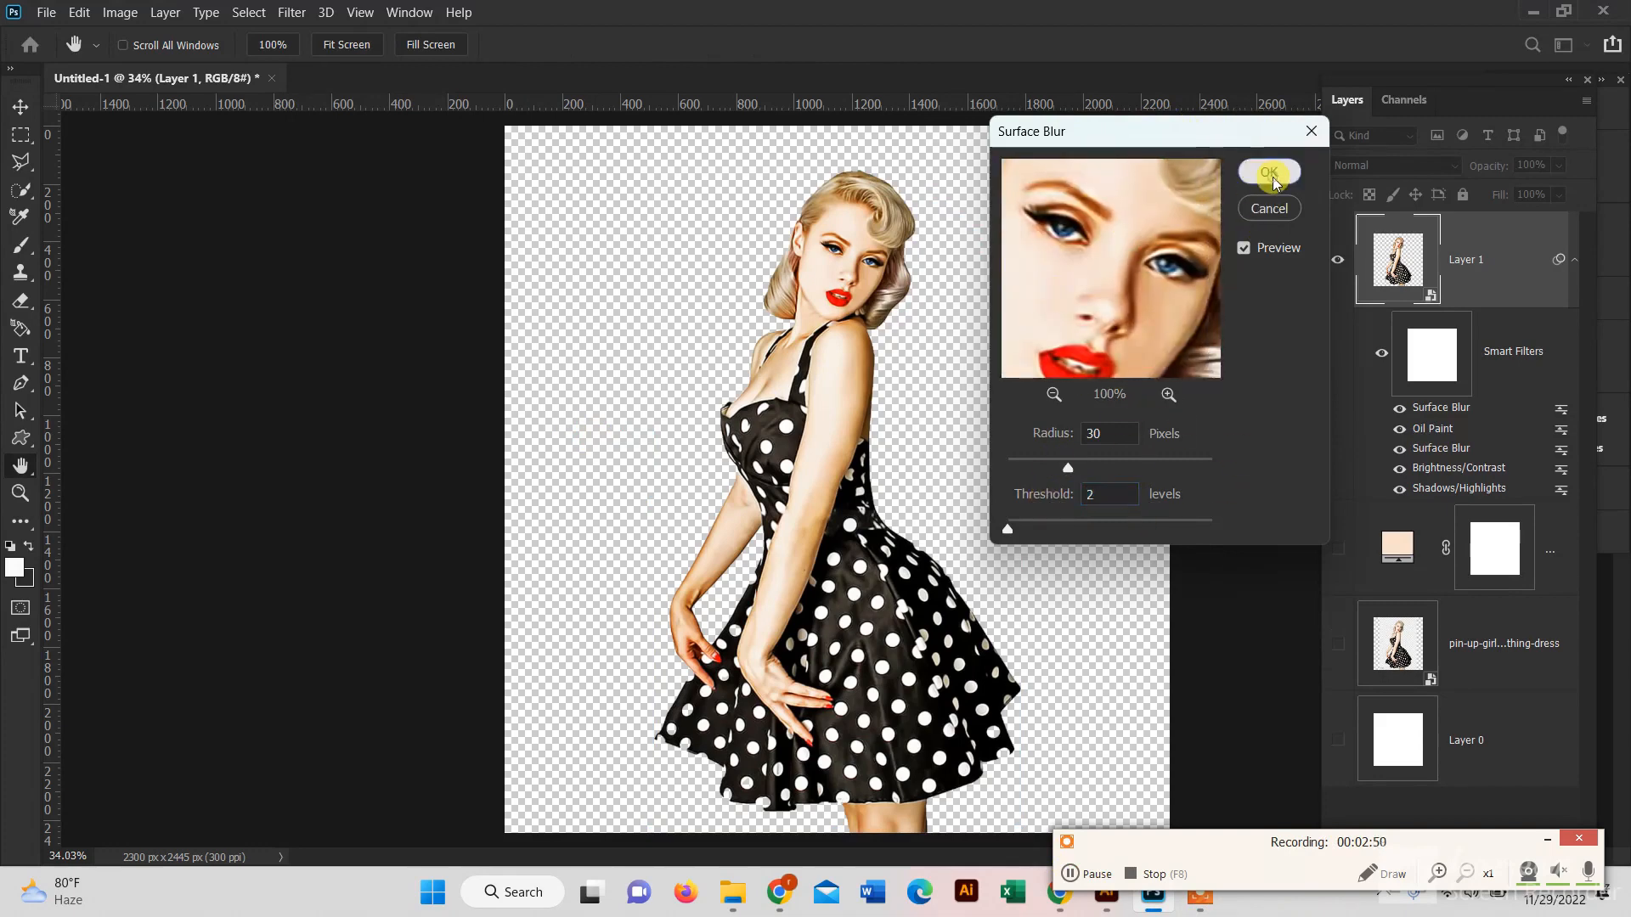
click(1271, 174)
key(v)
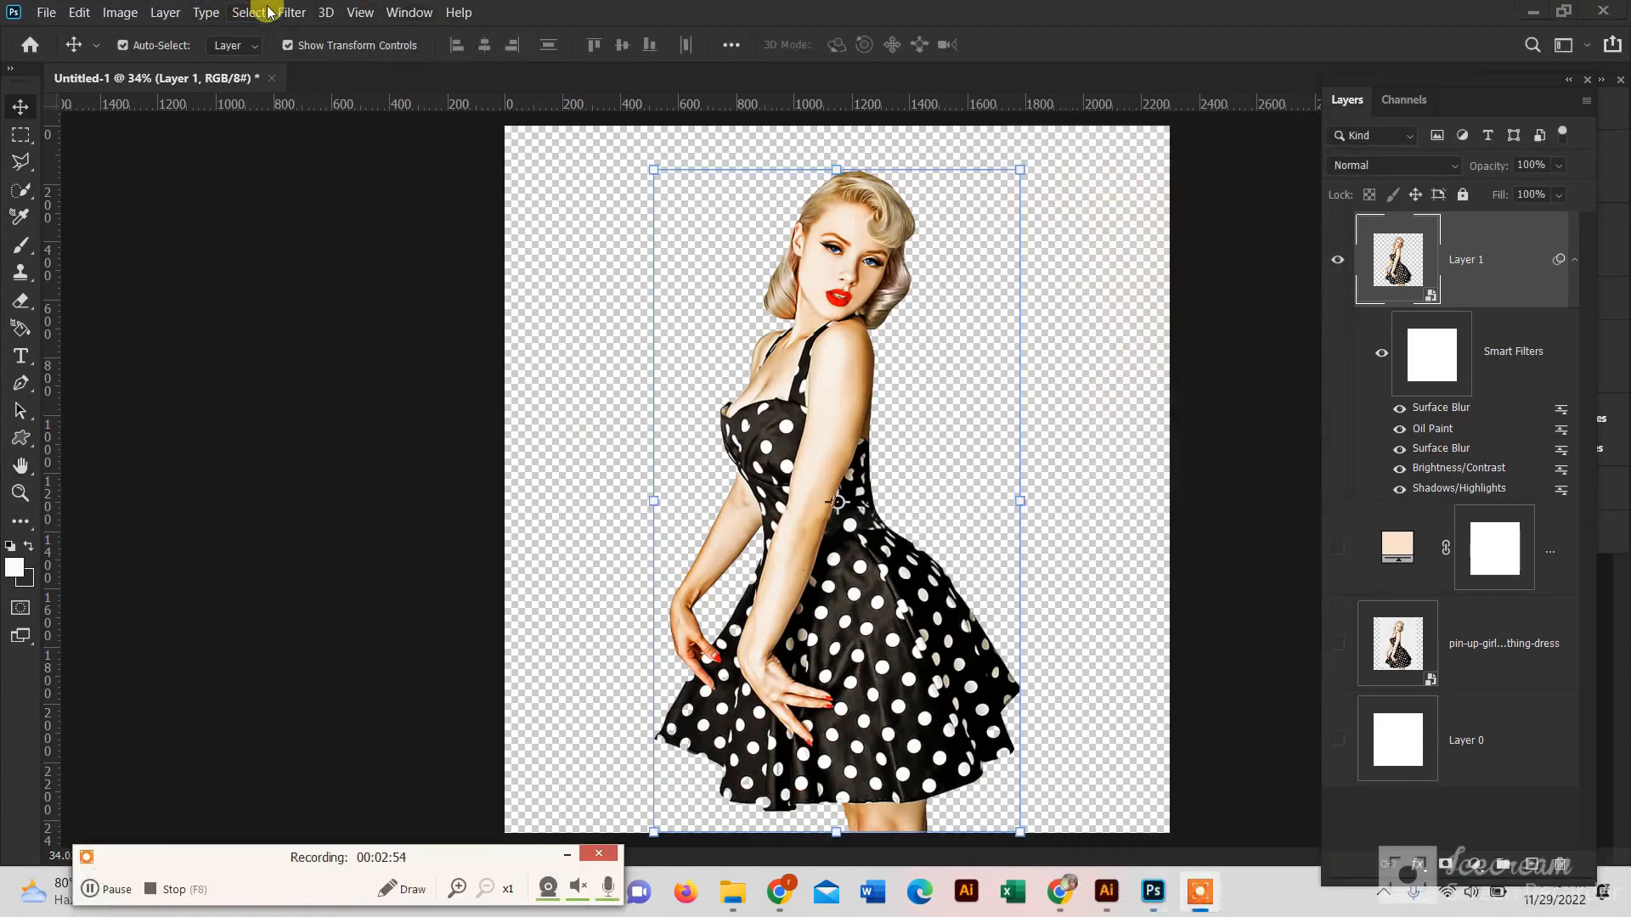
In a second Shadows/Highlights adjustment on Layer 1, set shadow amount to 0%, highlight tone to 20% and highlight radius to 40 px.
click(120, 13)
mouse_move(145, 62)
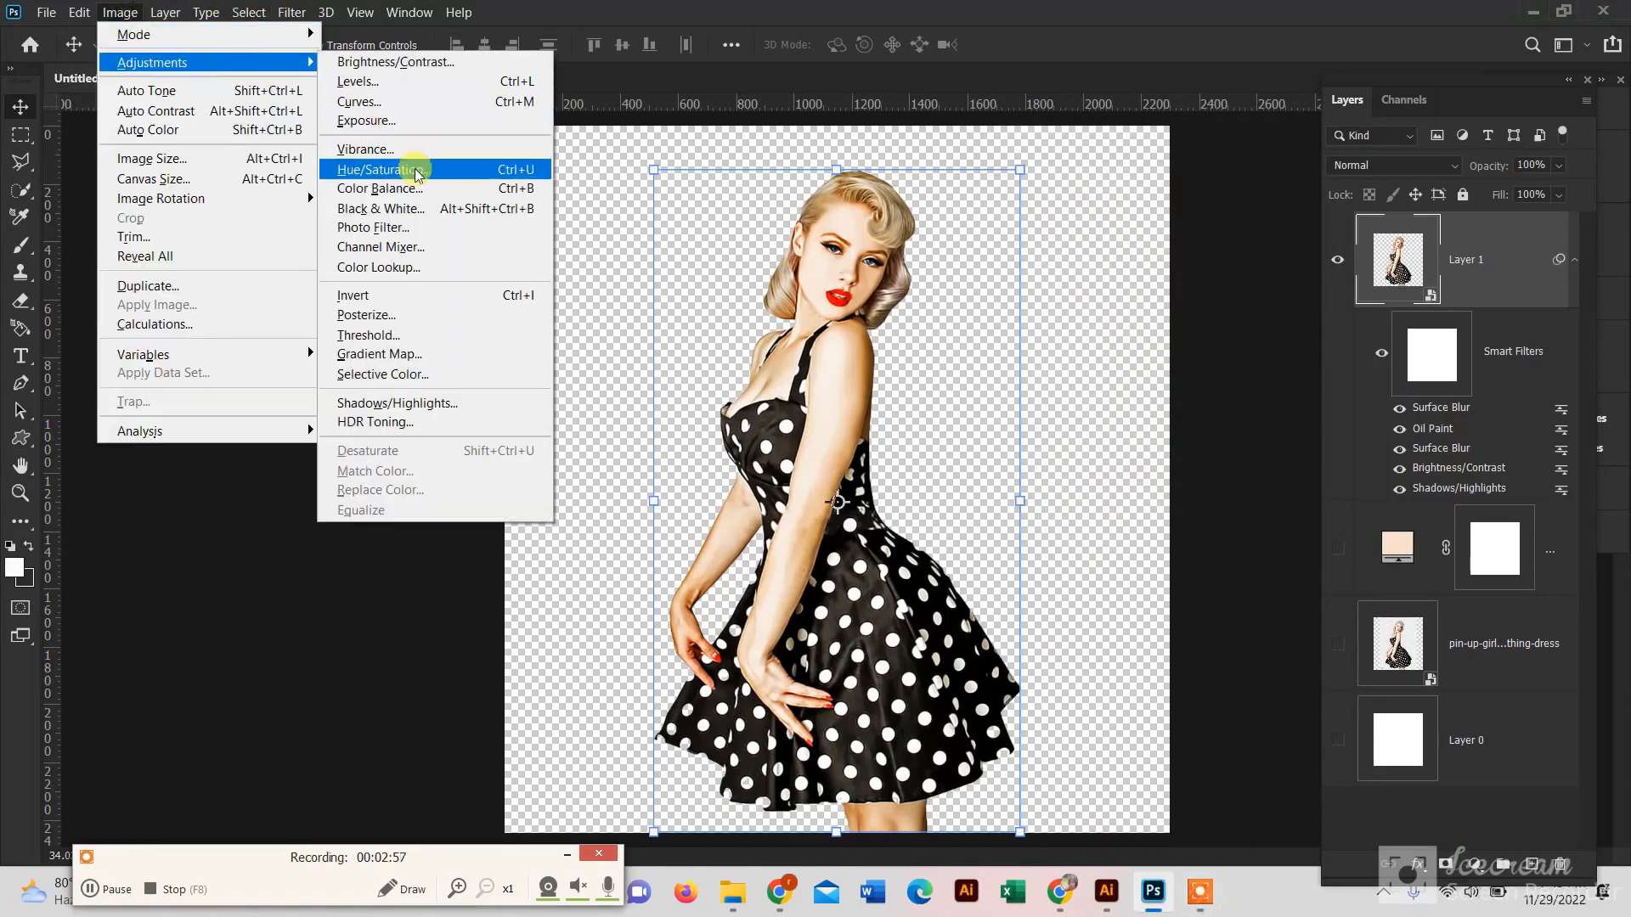
click(418, 403)
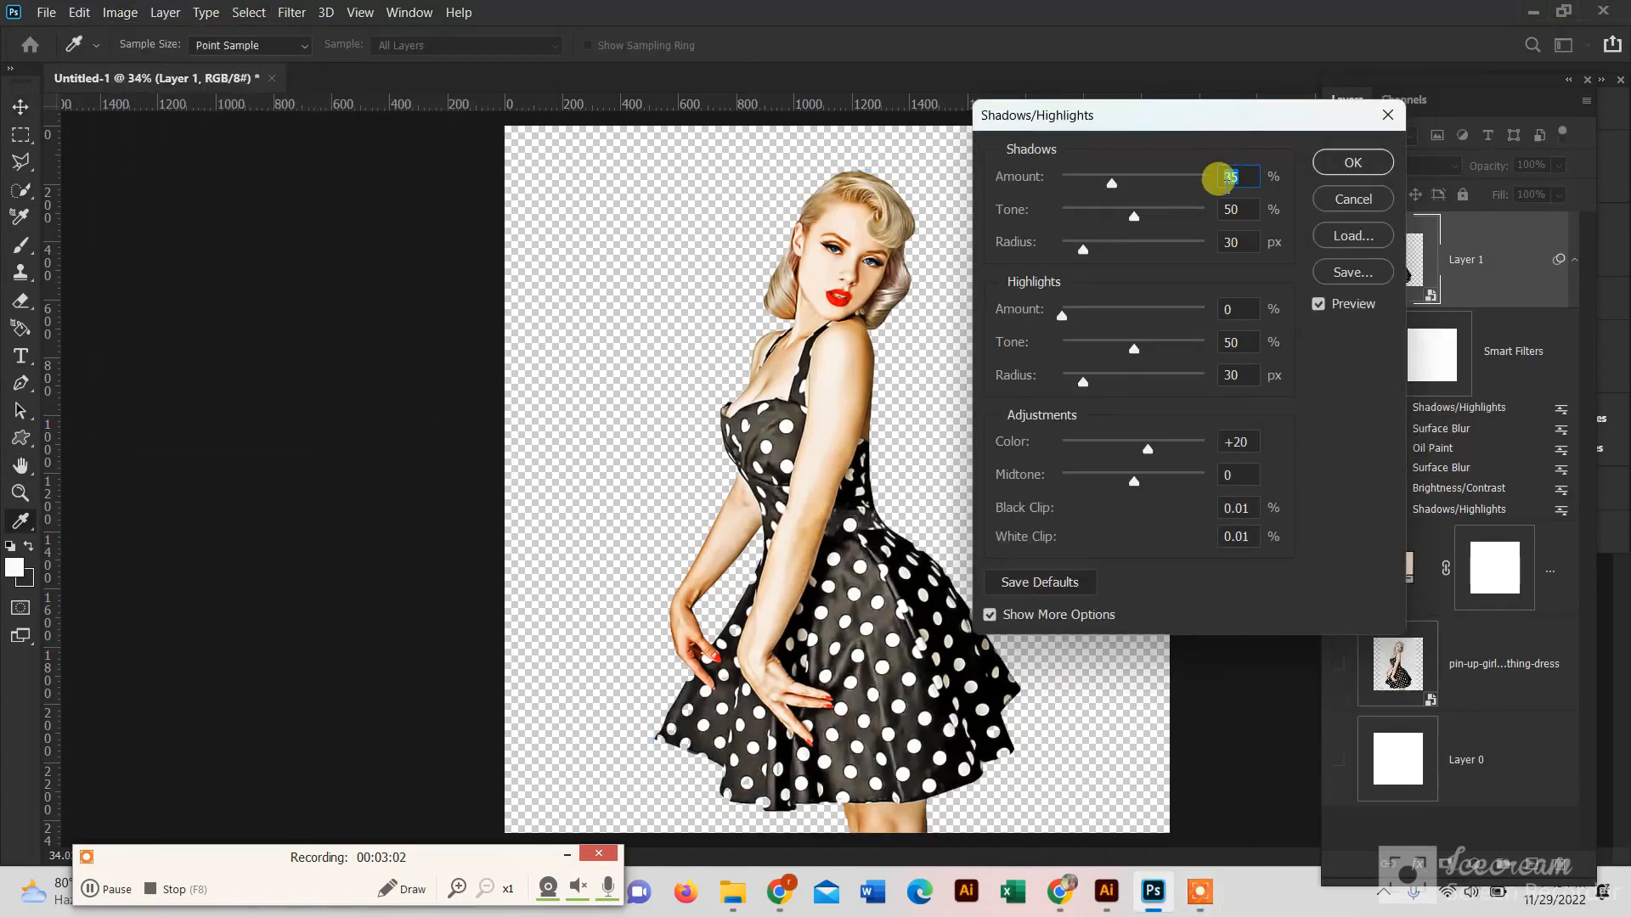
text(0)
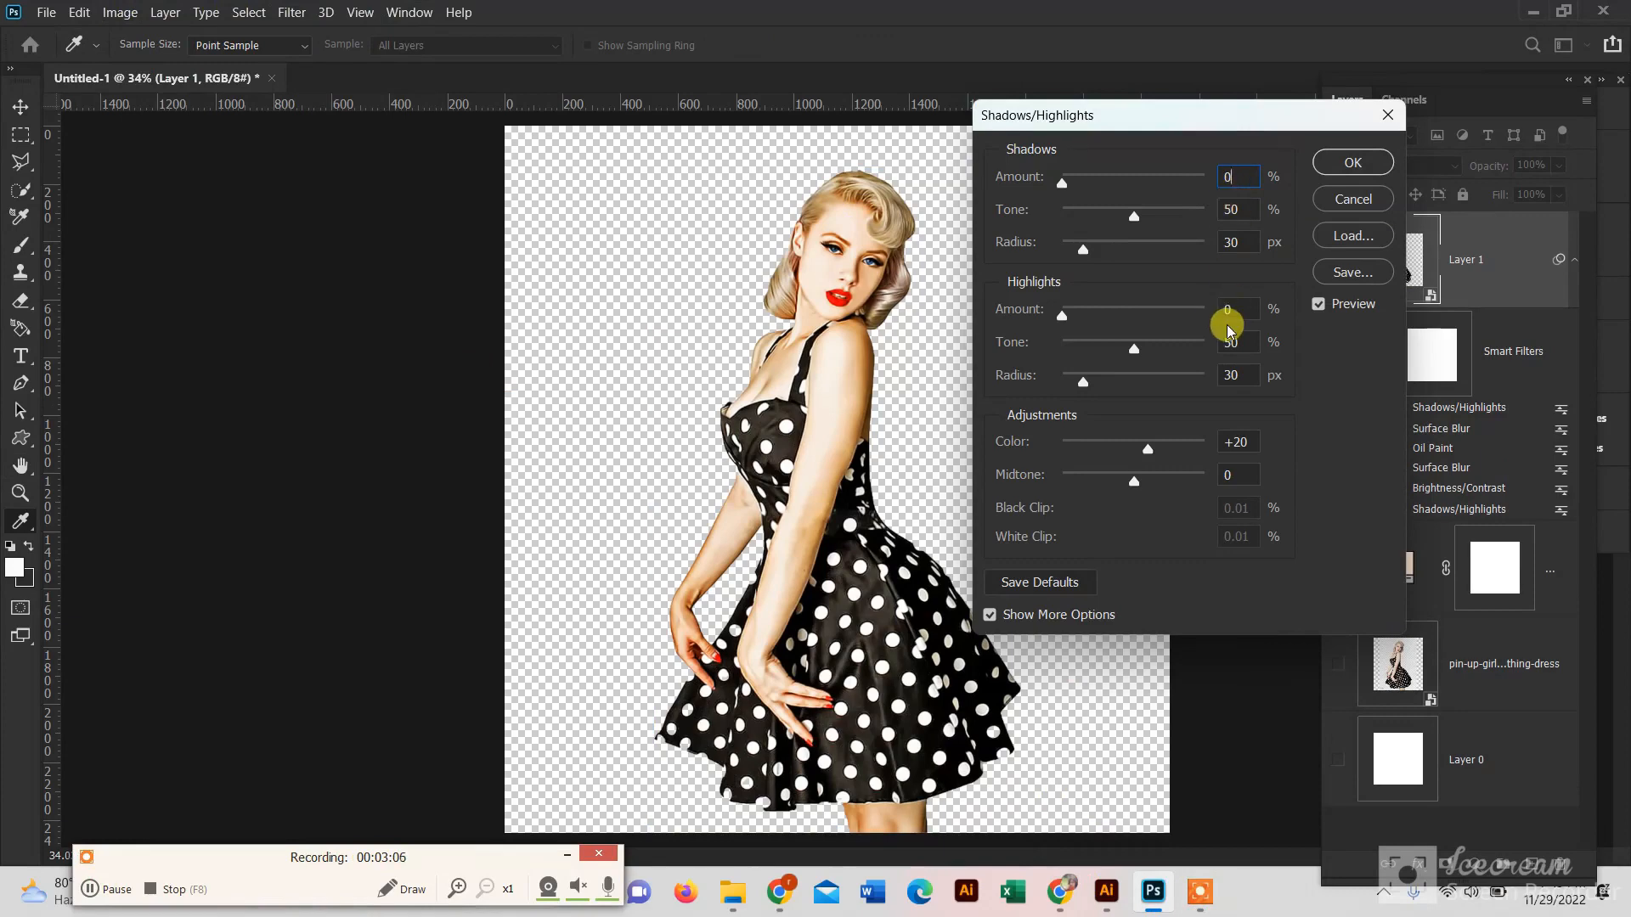
drag(1242, 342, 1171, 343)
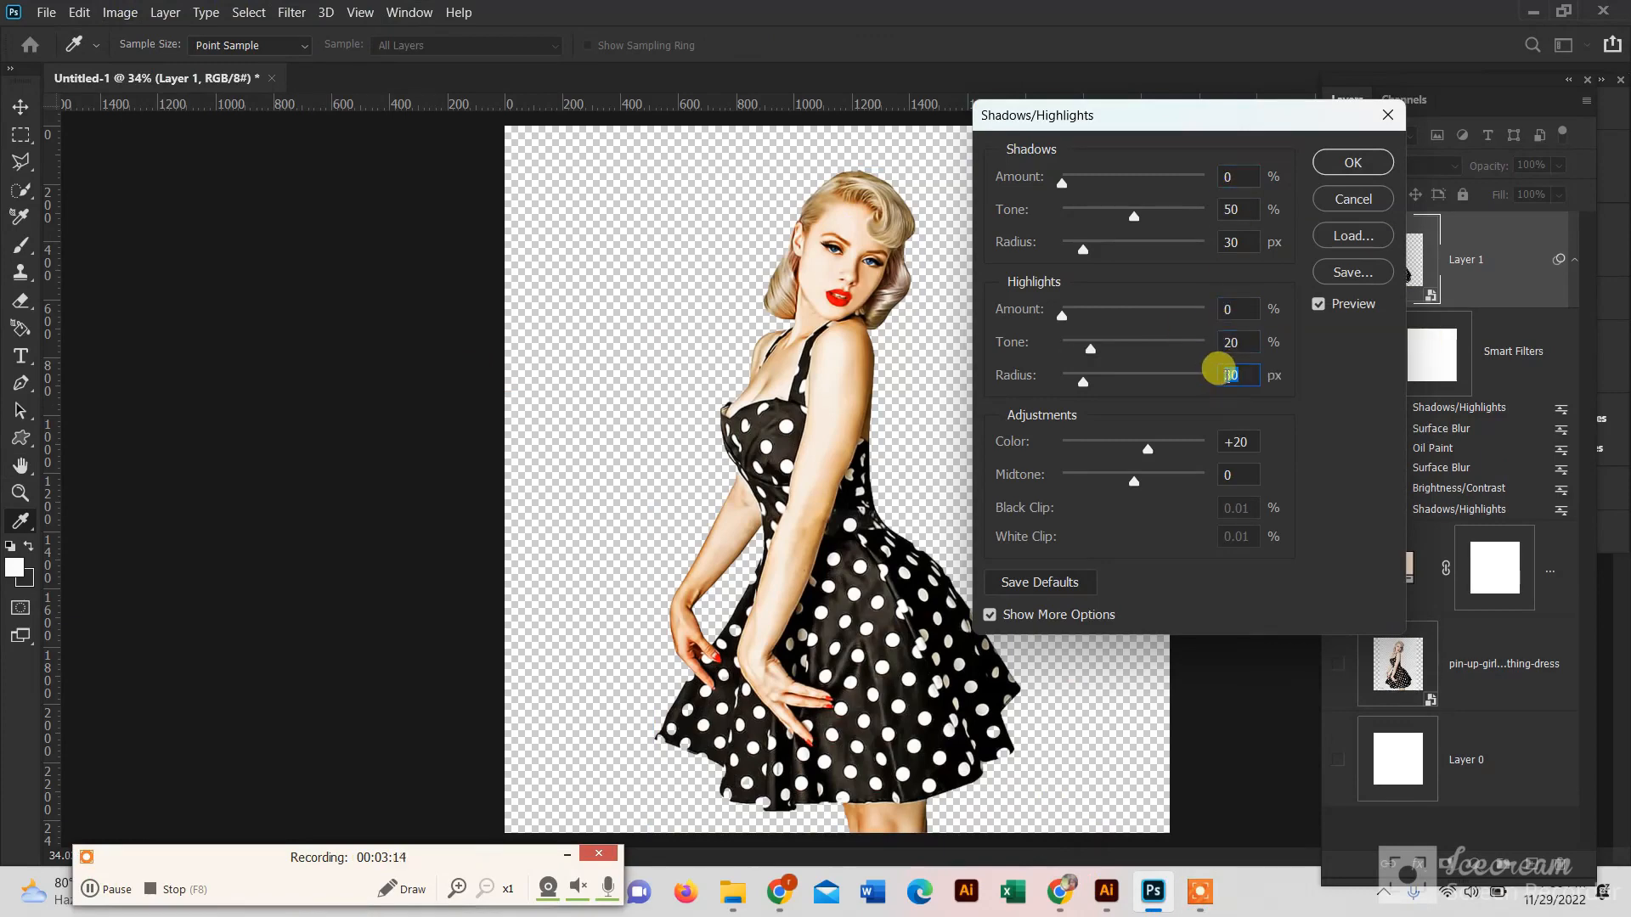
text(40)
Set the adjustment's color to 0 and midtone to +80, and apply it to Layer 1.
drag(1244, 444, 1200, 440)
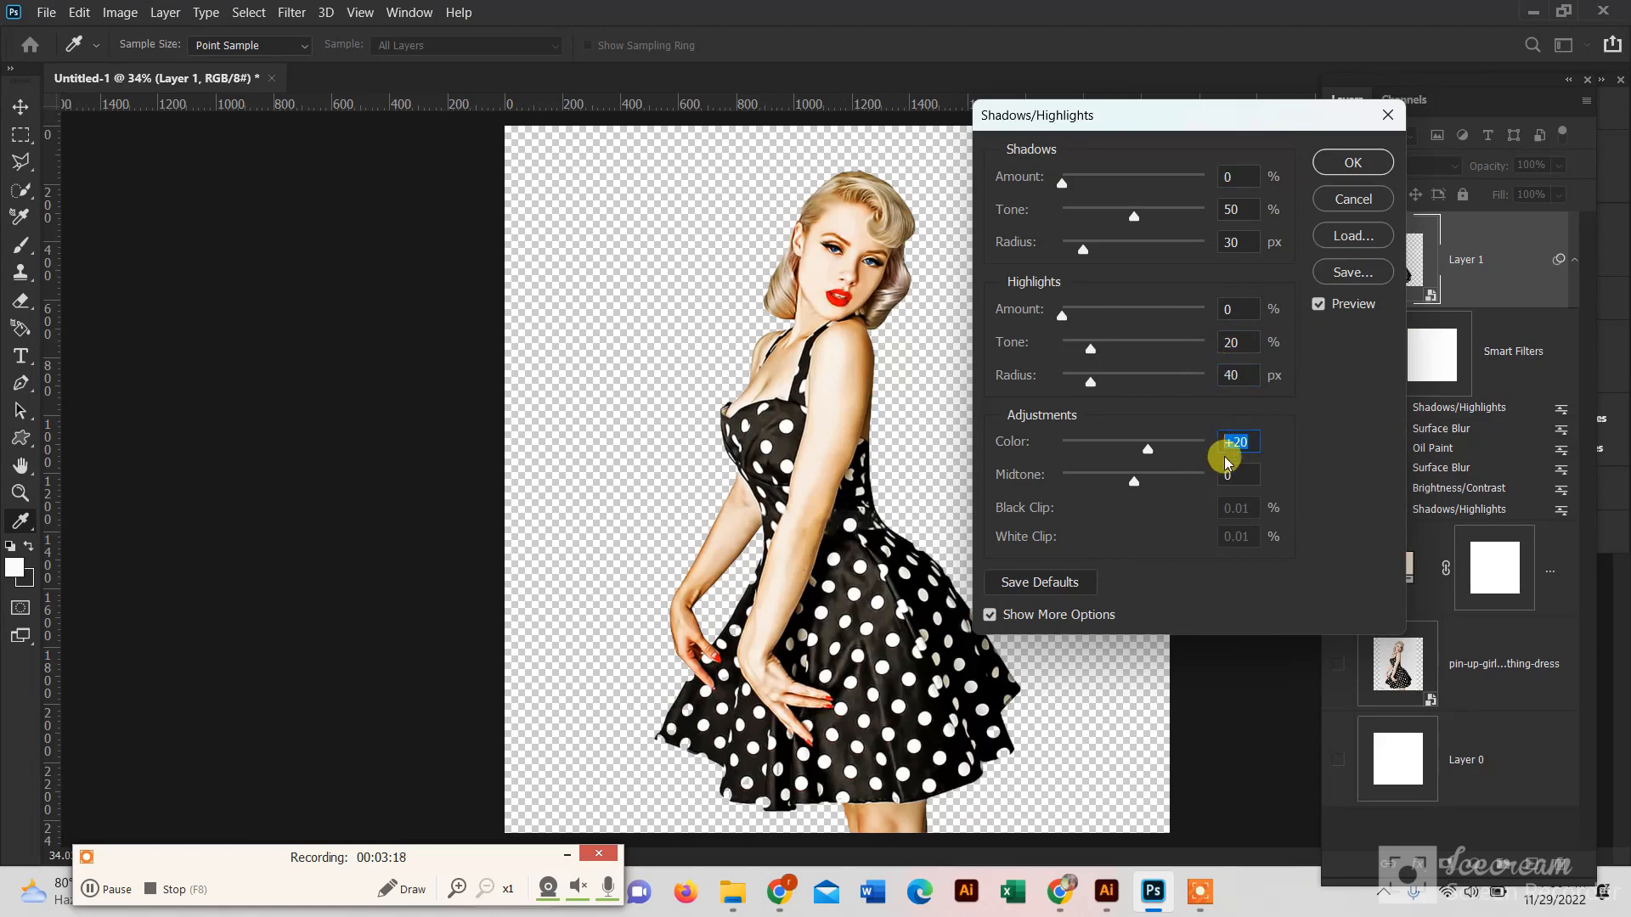
text(080)
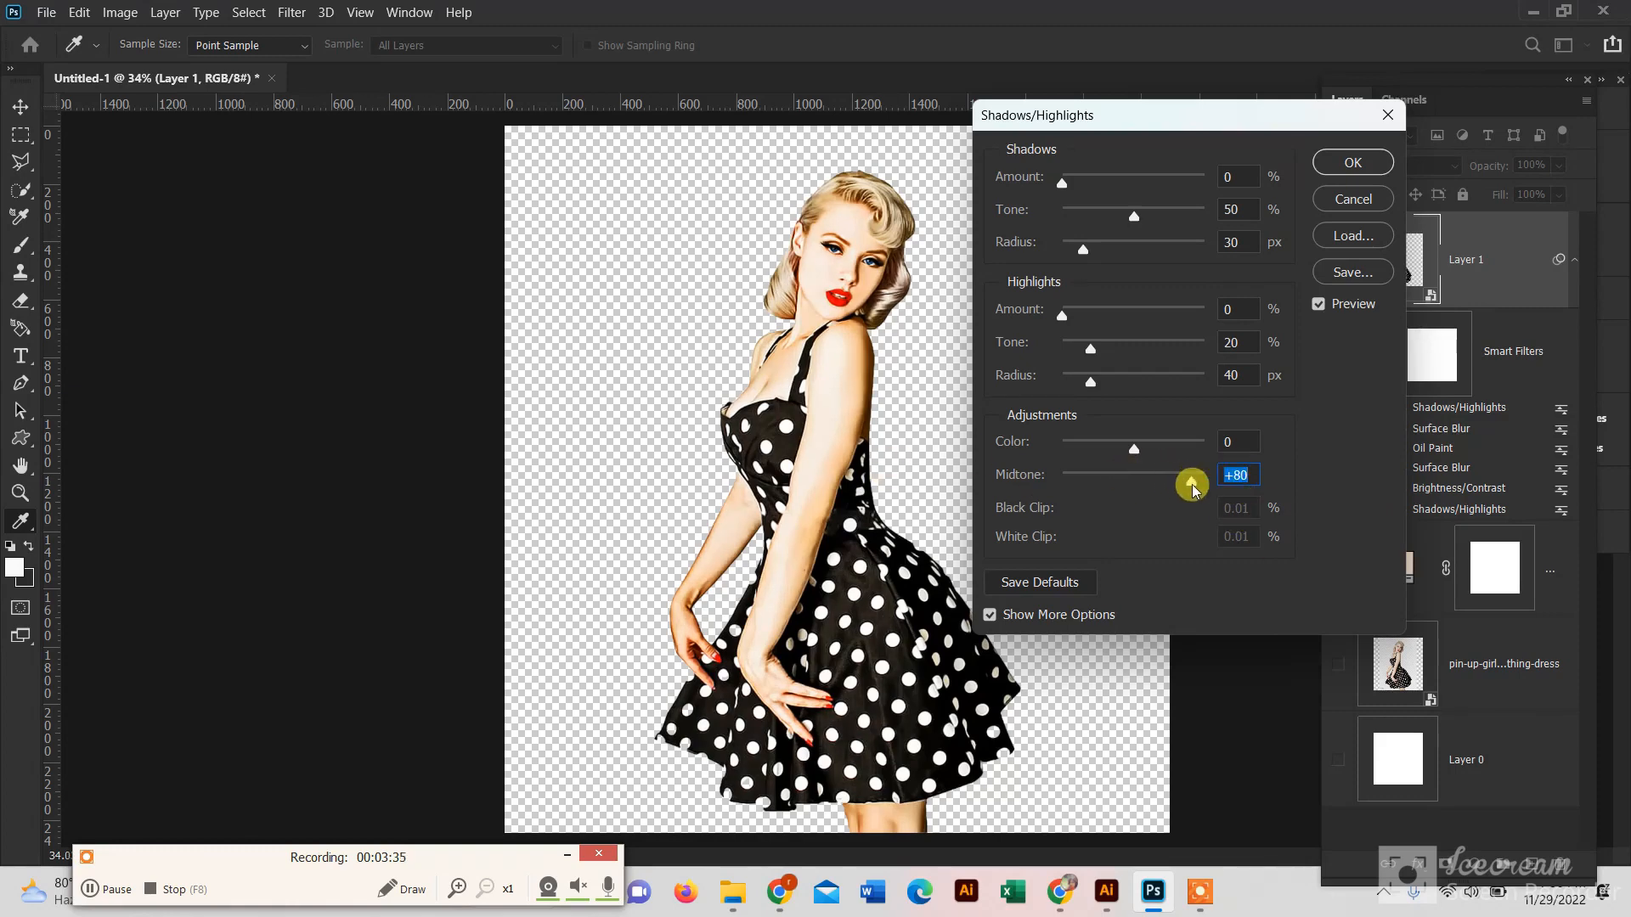
click(1357, 173)
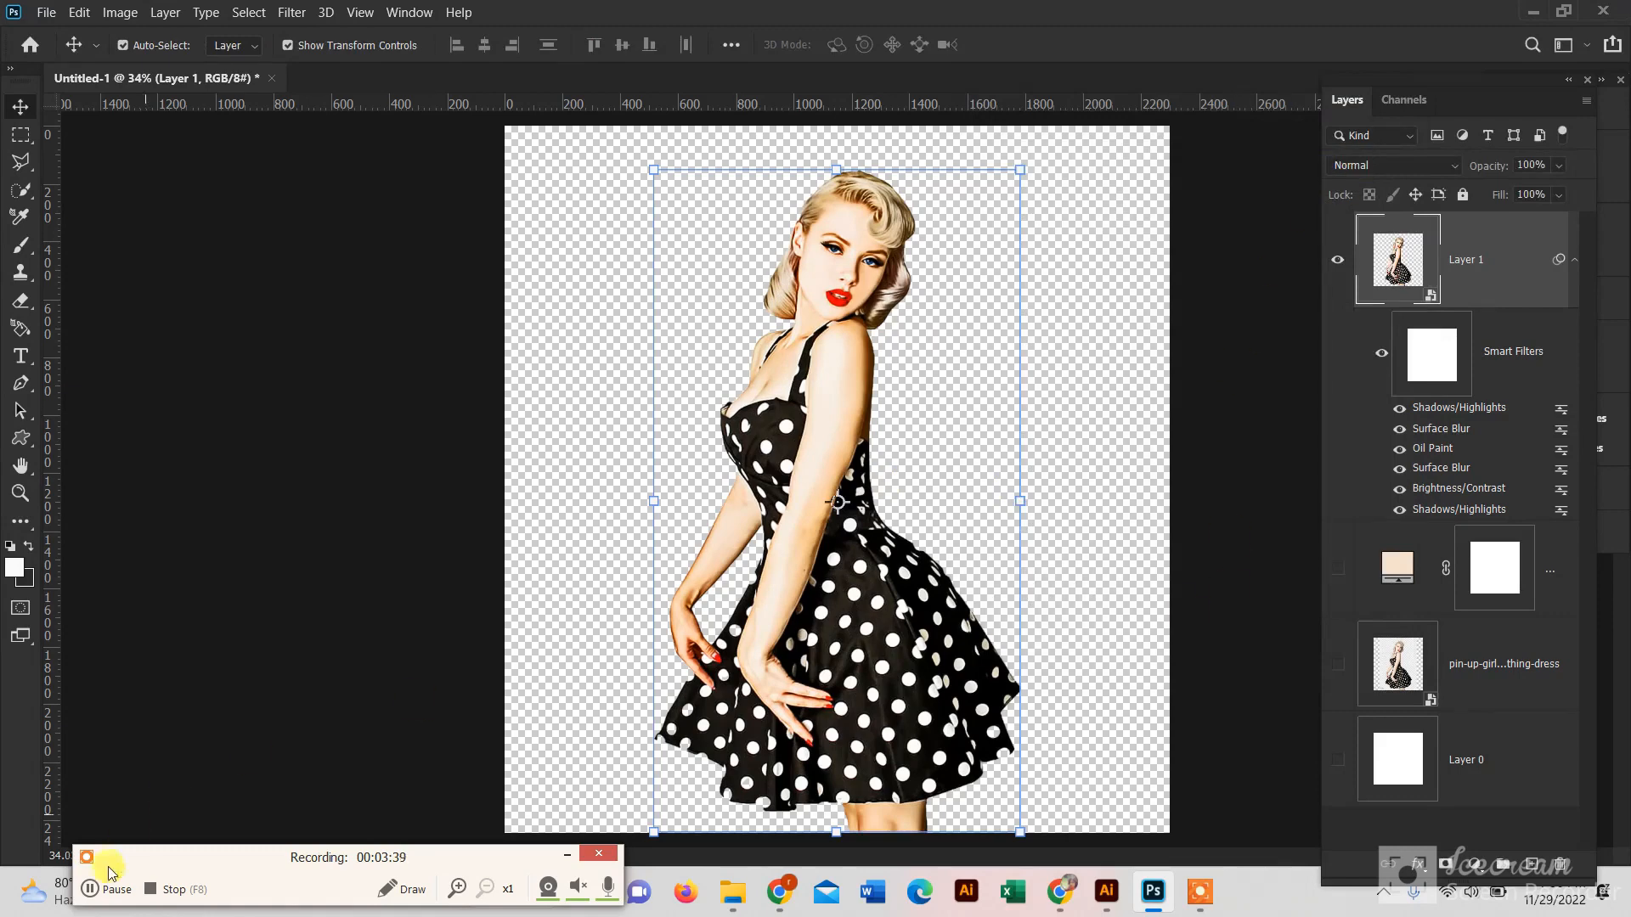
Apply the Unsharp Mask filter to Layer 1 with amount 70%, radius about 2 pixels and threshold 8 levels.
click(289, 13)
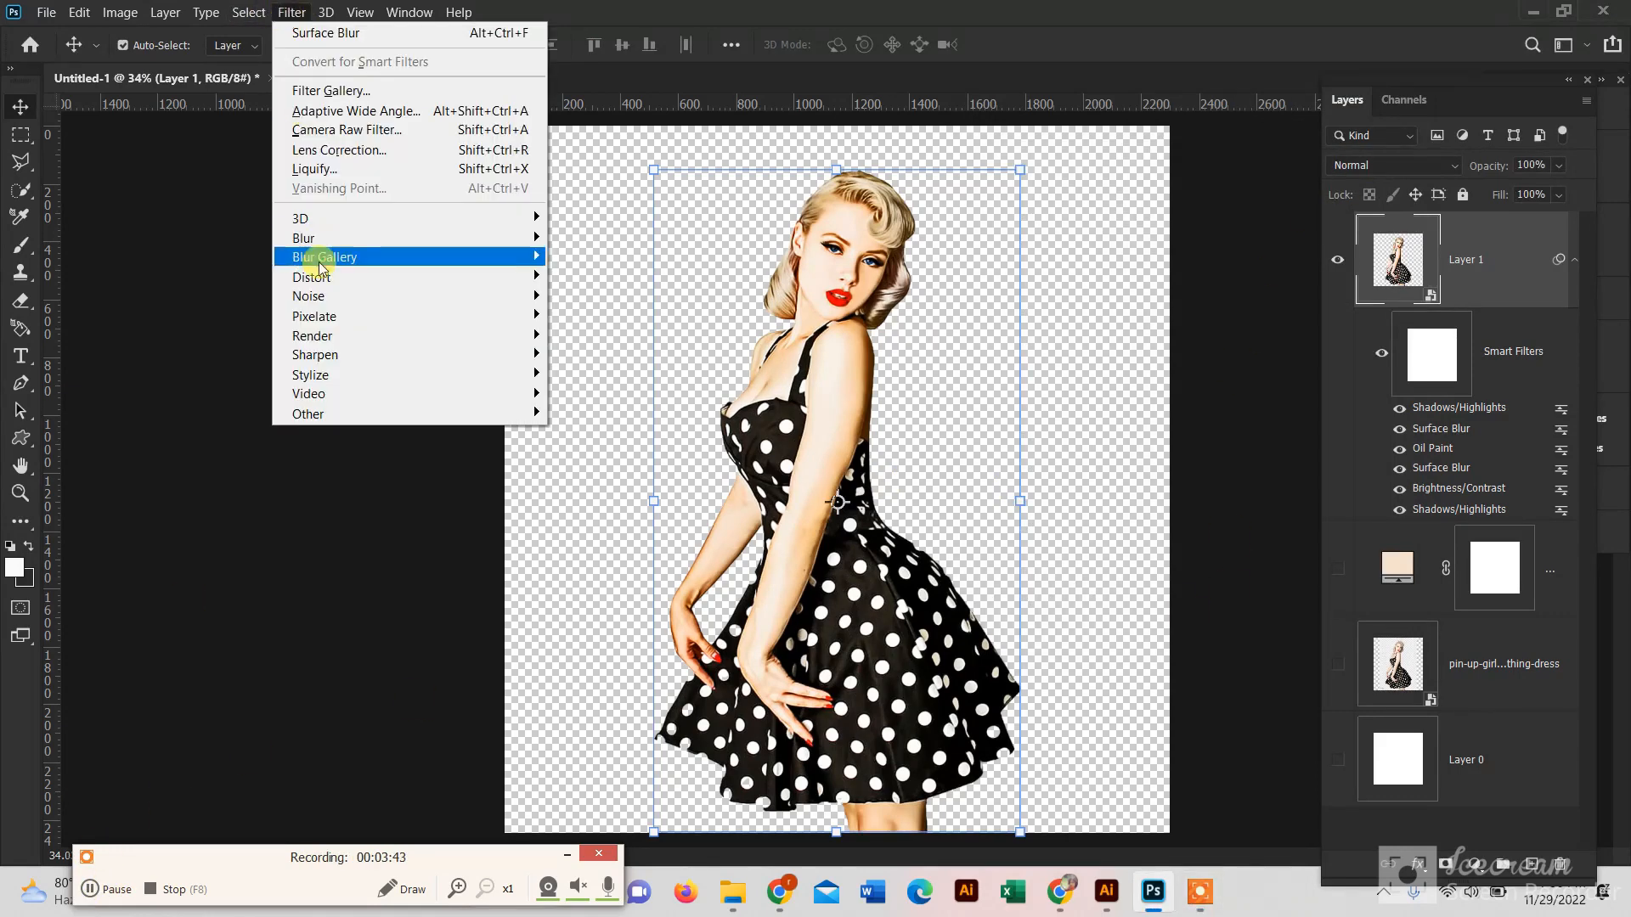
mouse_move(486, 365)
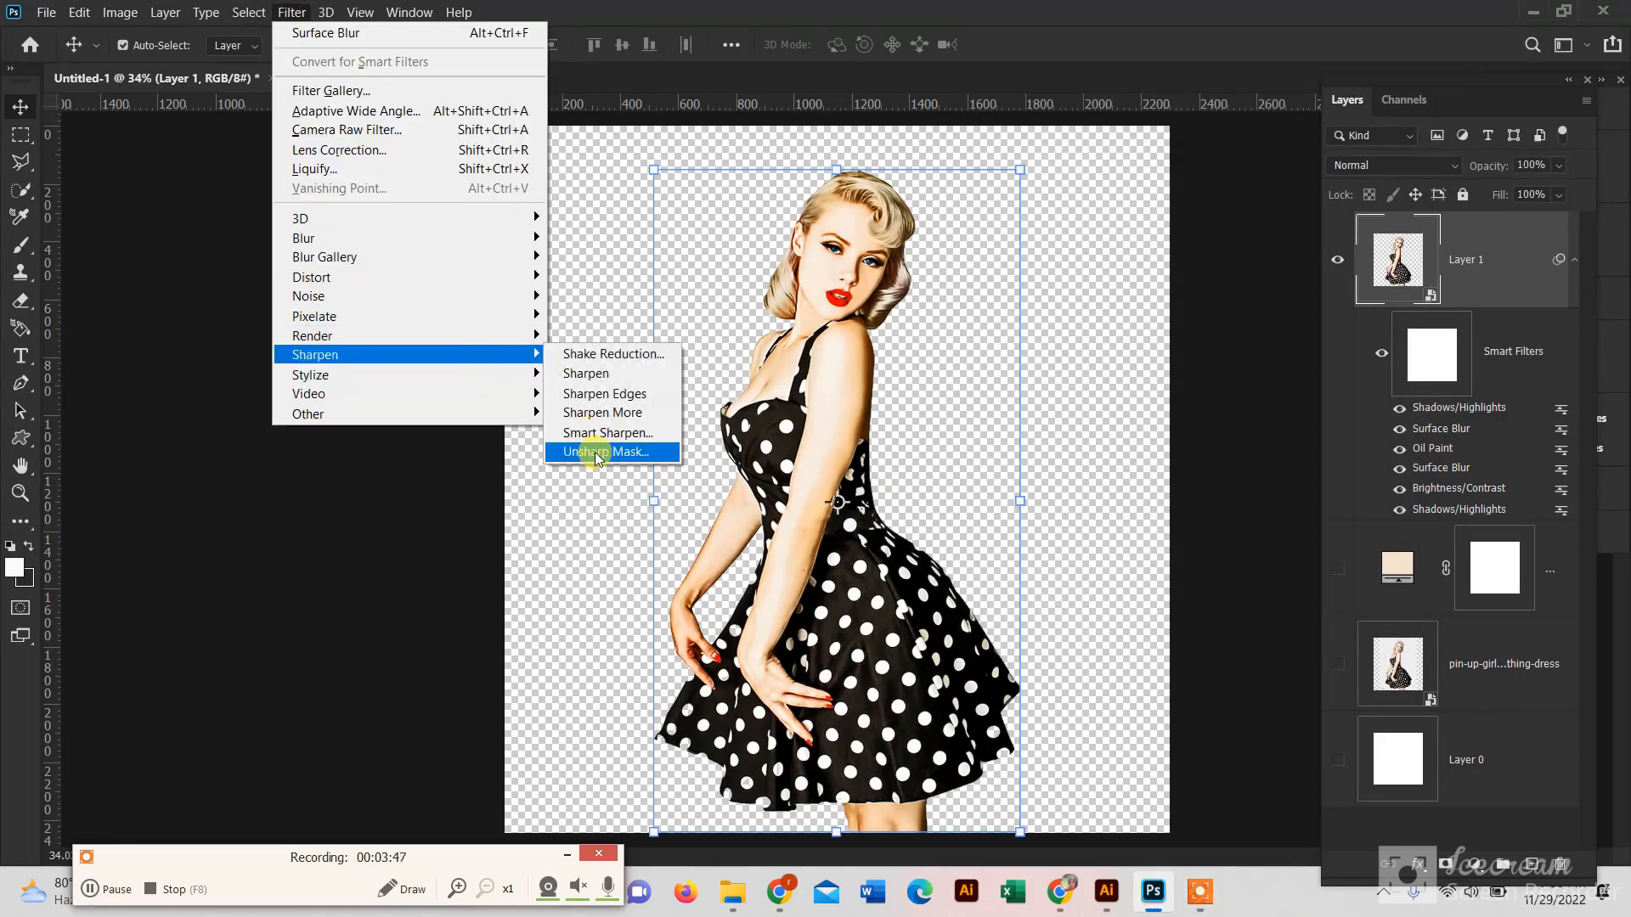
click(599, 452)
drag(867, 111, 1200, 126)
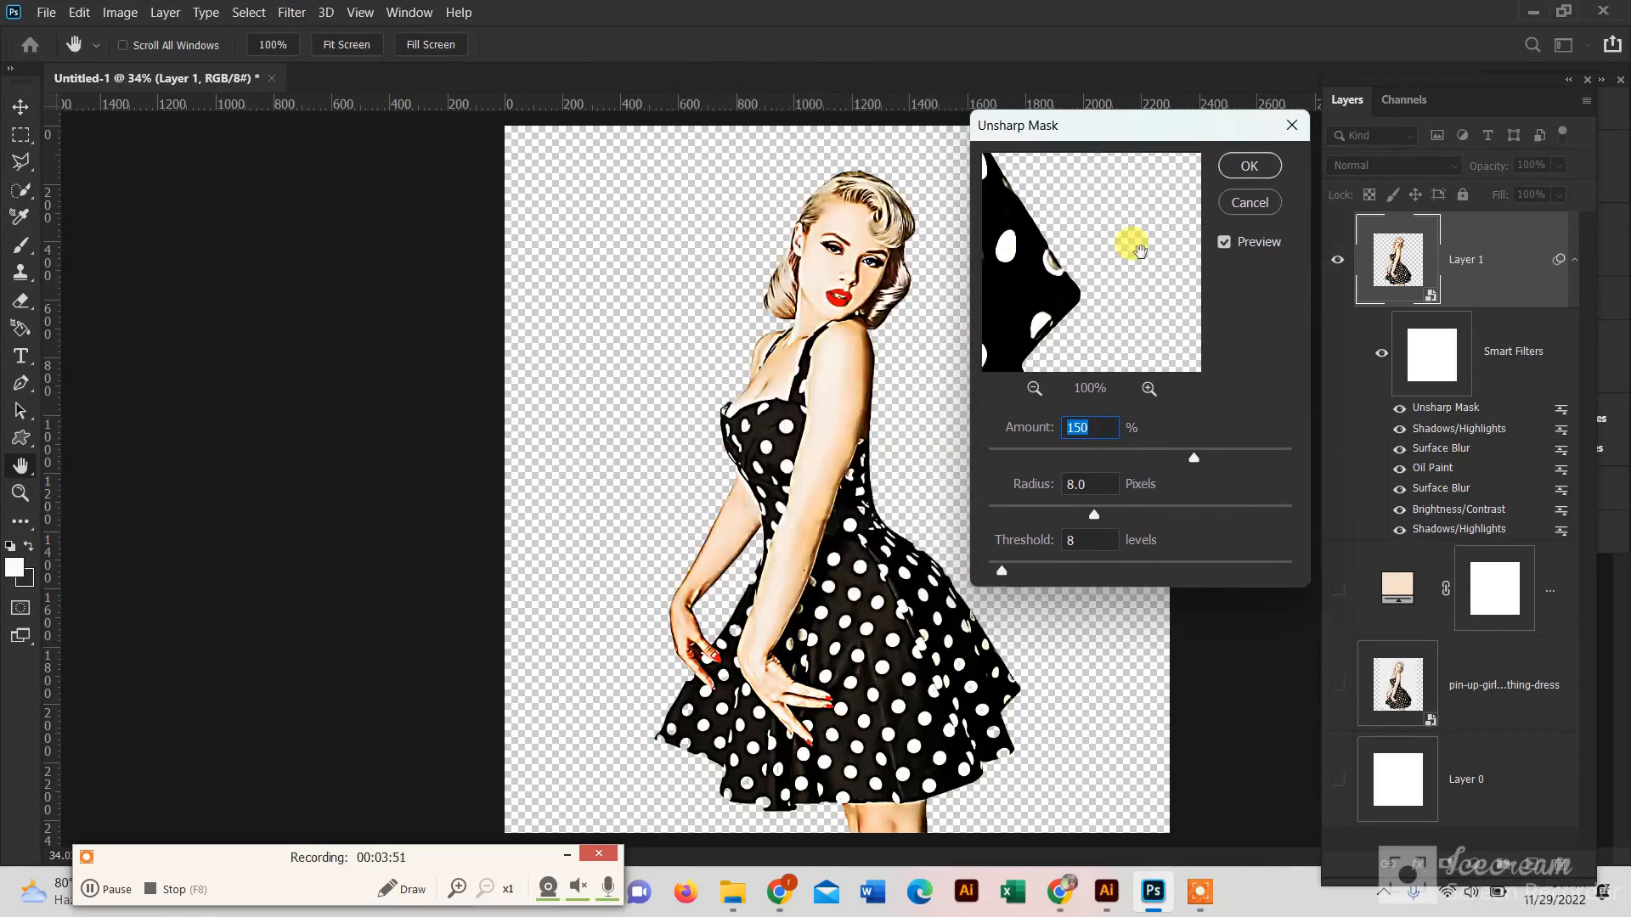
drag(1192, 458, 1107, 458)
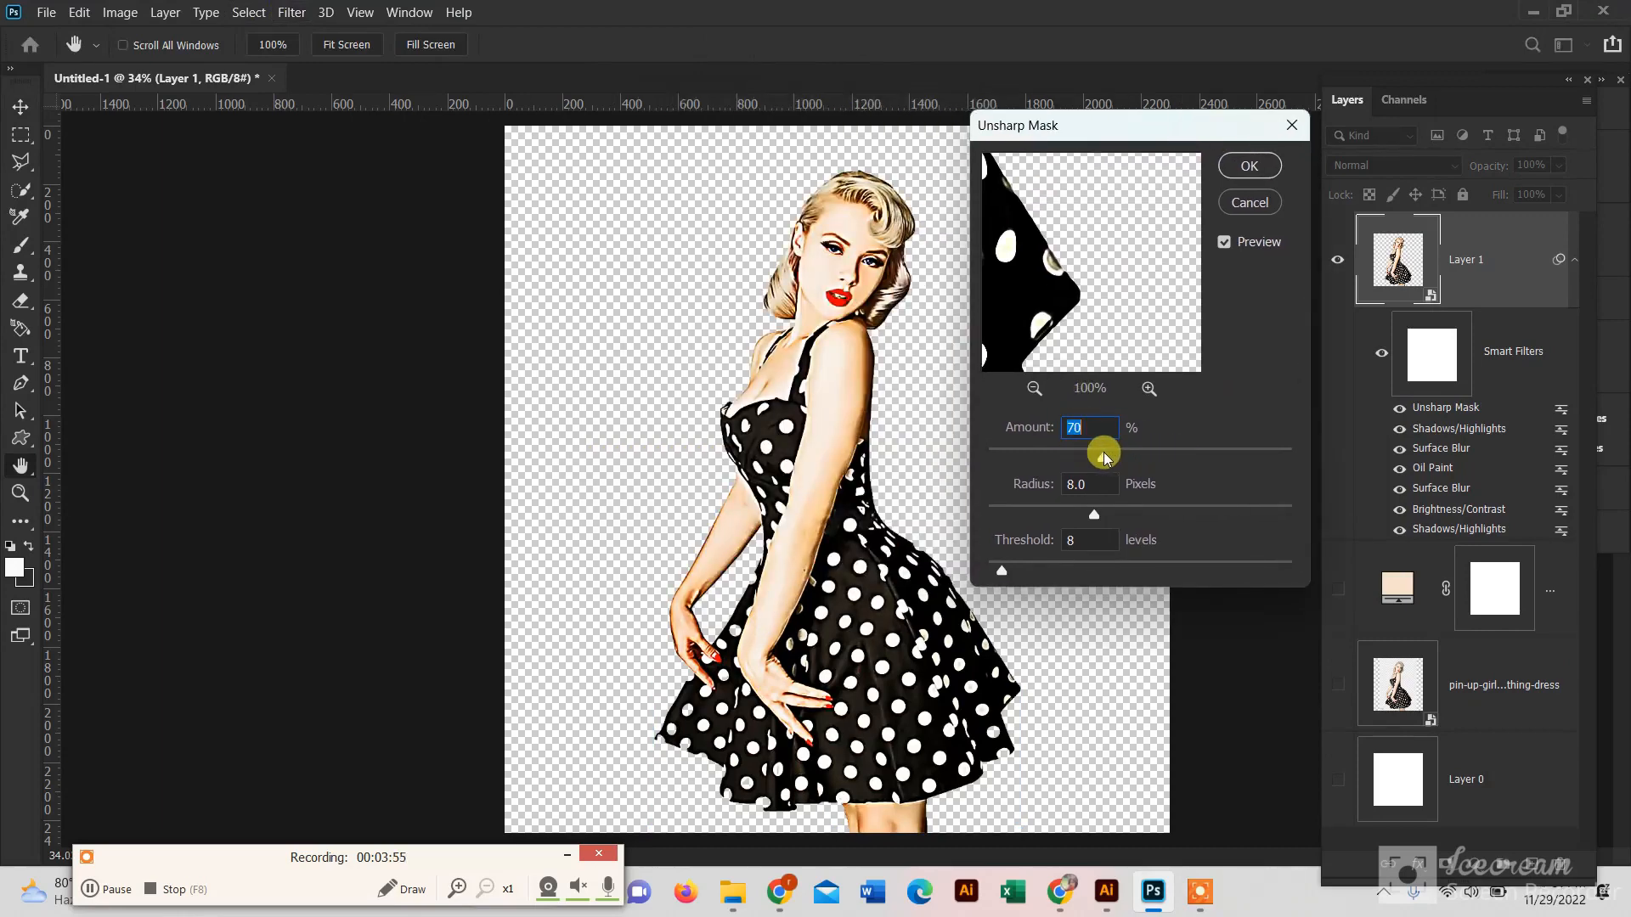
drag(1095, 513, 1015, 517)
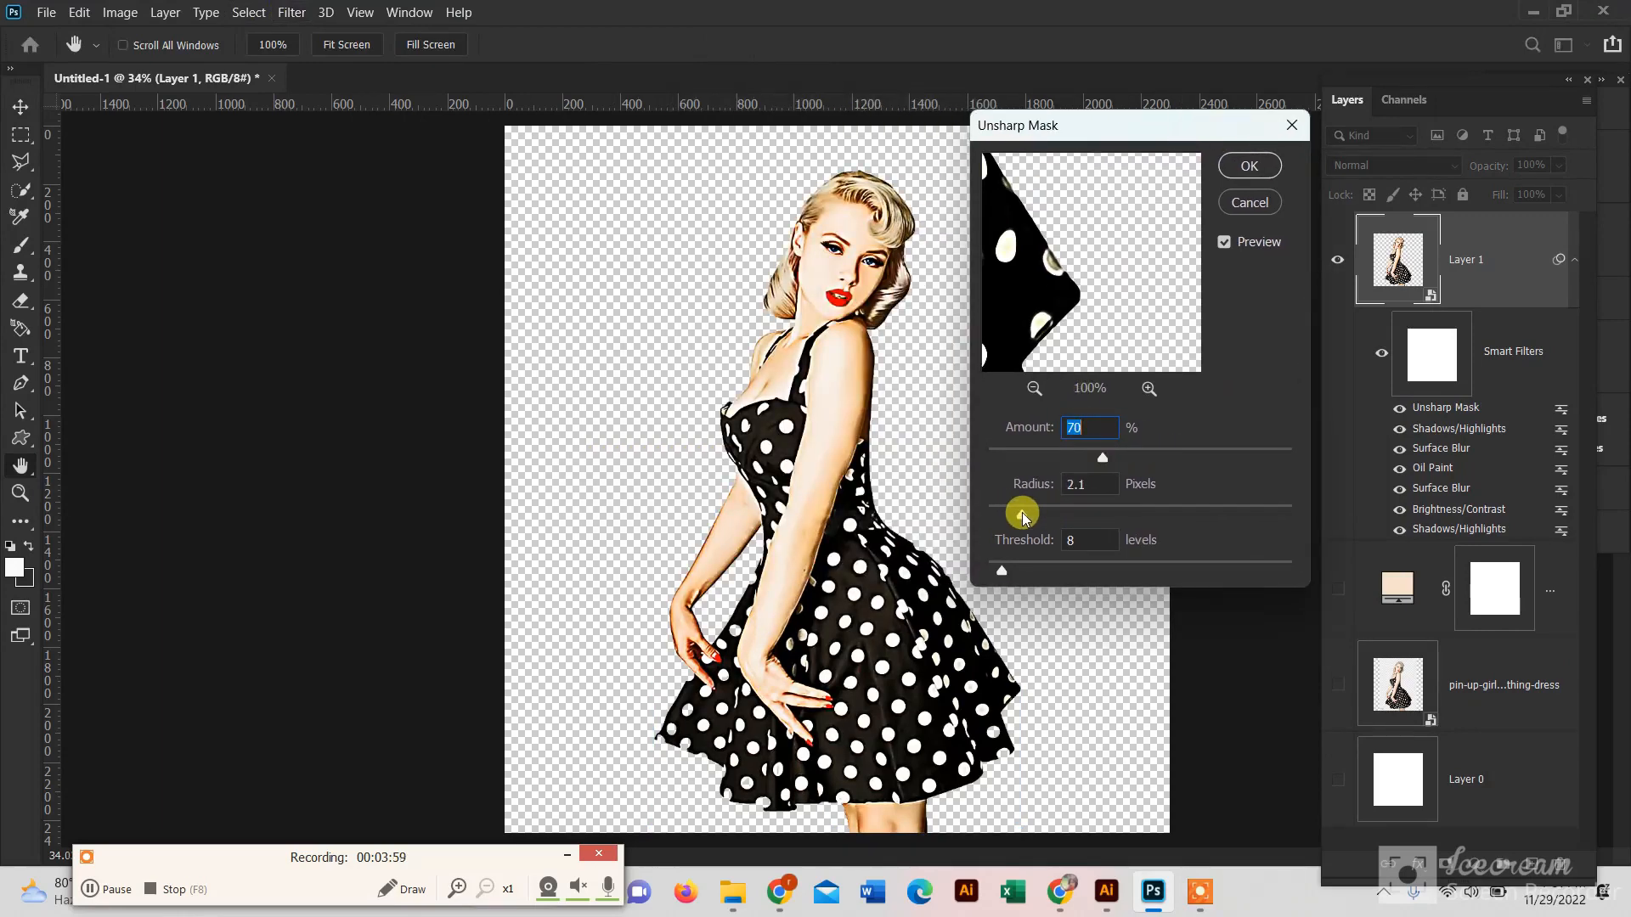
click(1249, 165)
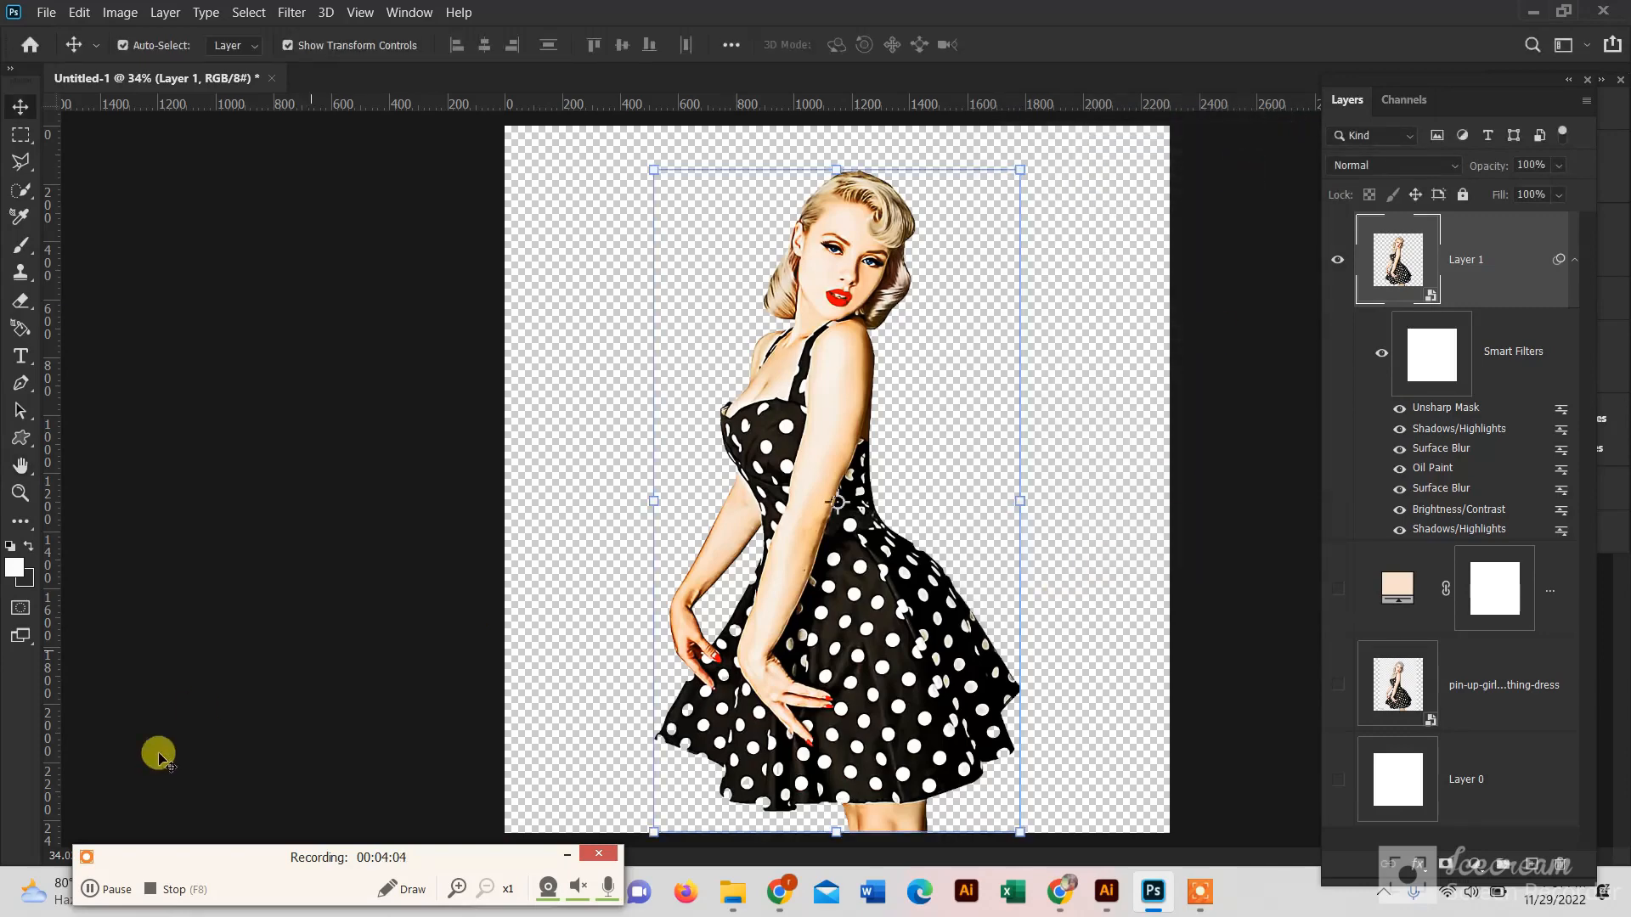
Apply the artistic Dry Brush filter to Layer 1 with brush size 10, brush detail 10 and texture 1.
click(291, 12)
click(324, 92)
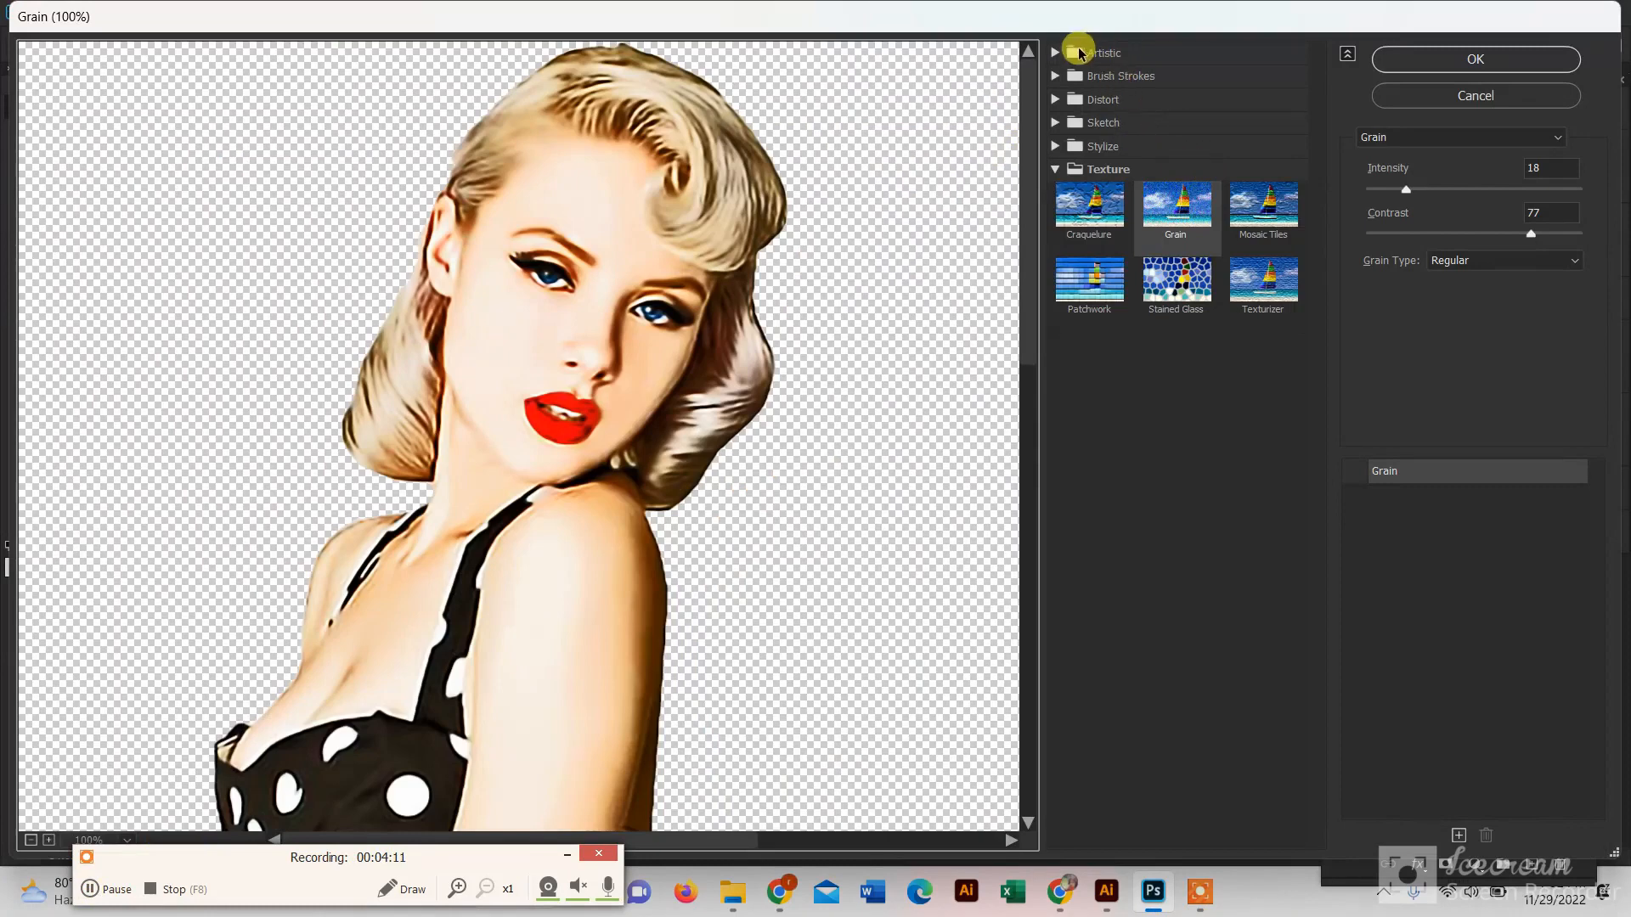
click(1056, 51)
click(1274, 113)
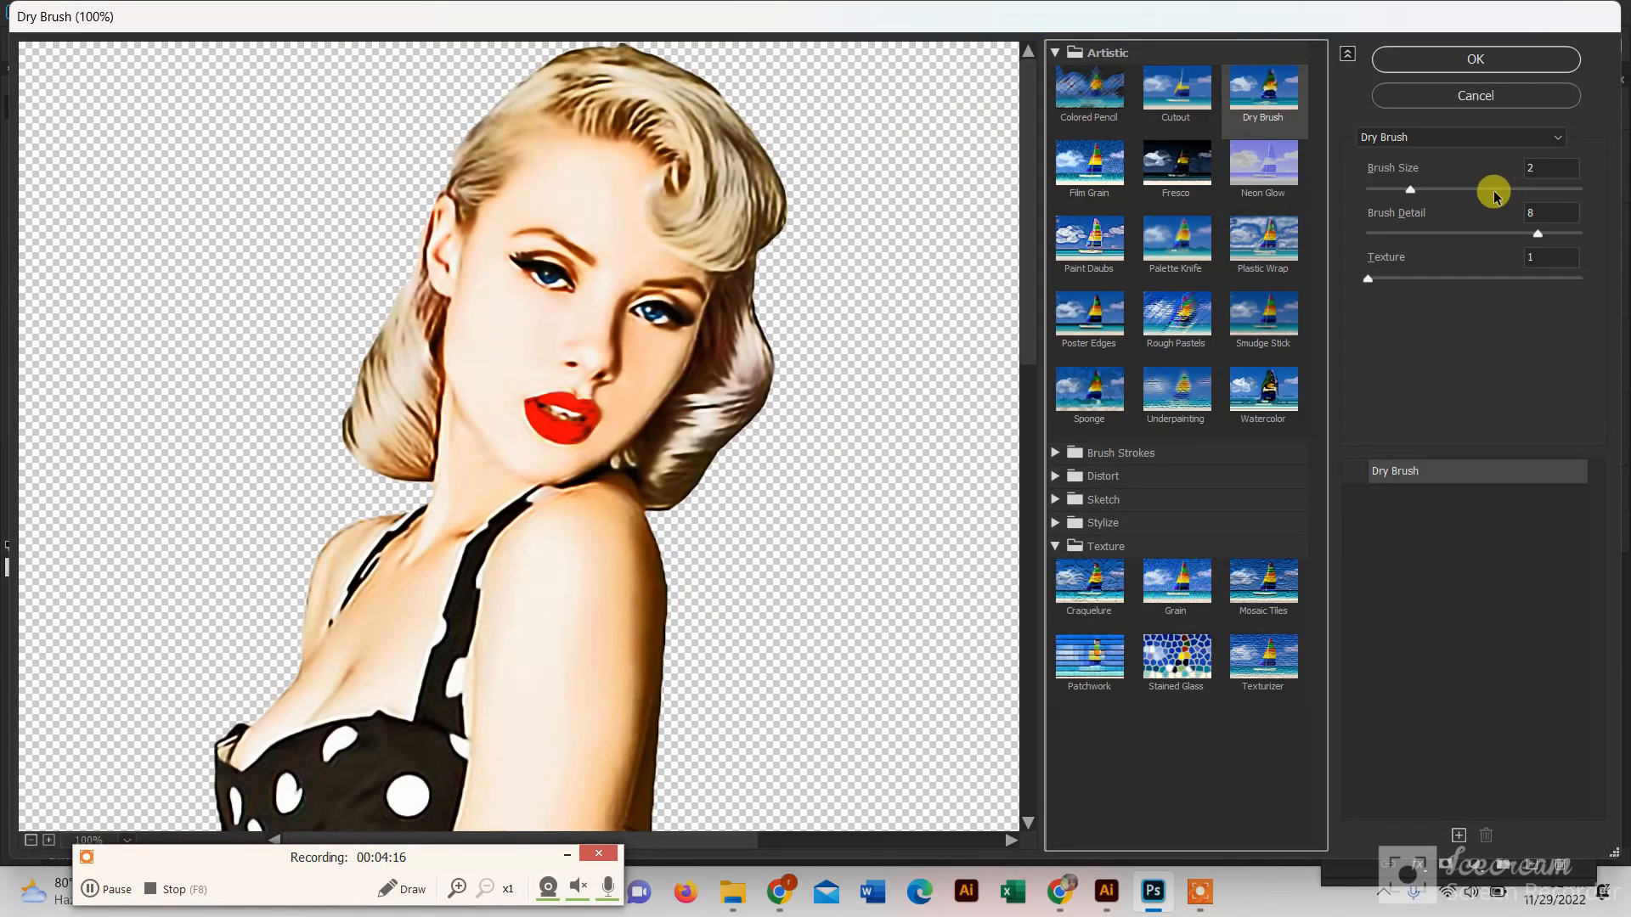
mouse_move(1410, 190)
mouse_down()
mouse_move(1521, 174)
mouse_move(1475, 182)
mouse_move(1529, 186)
mouse_move(1570, 208)
mouse_move(1540, 228)
mouse_move(1578, 234)
mouse_up()
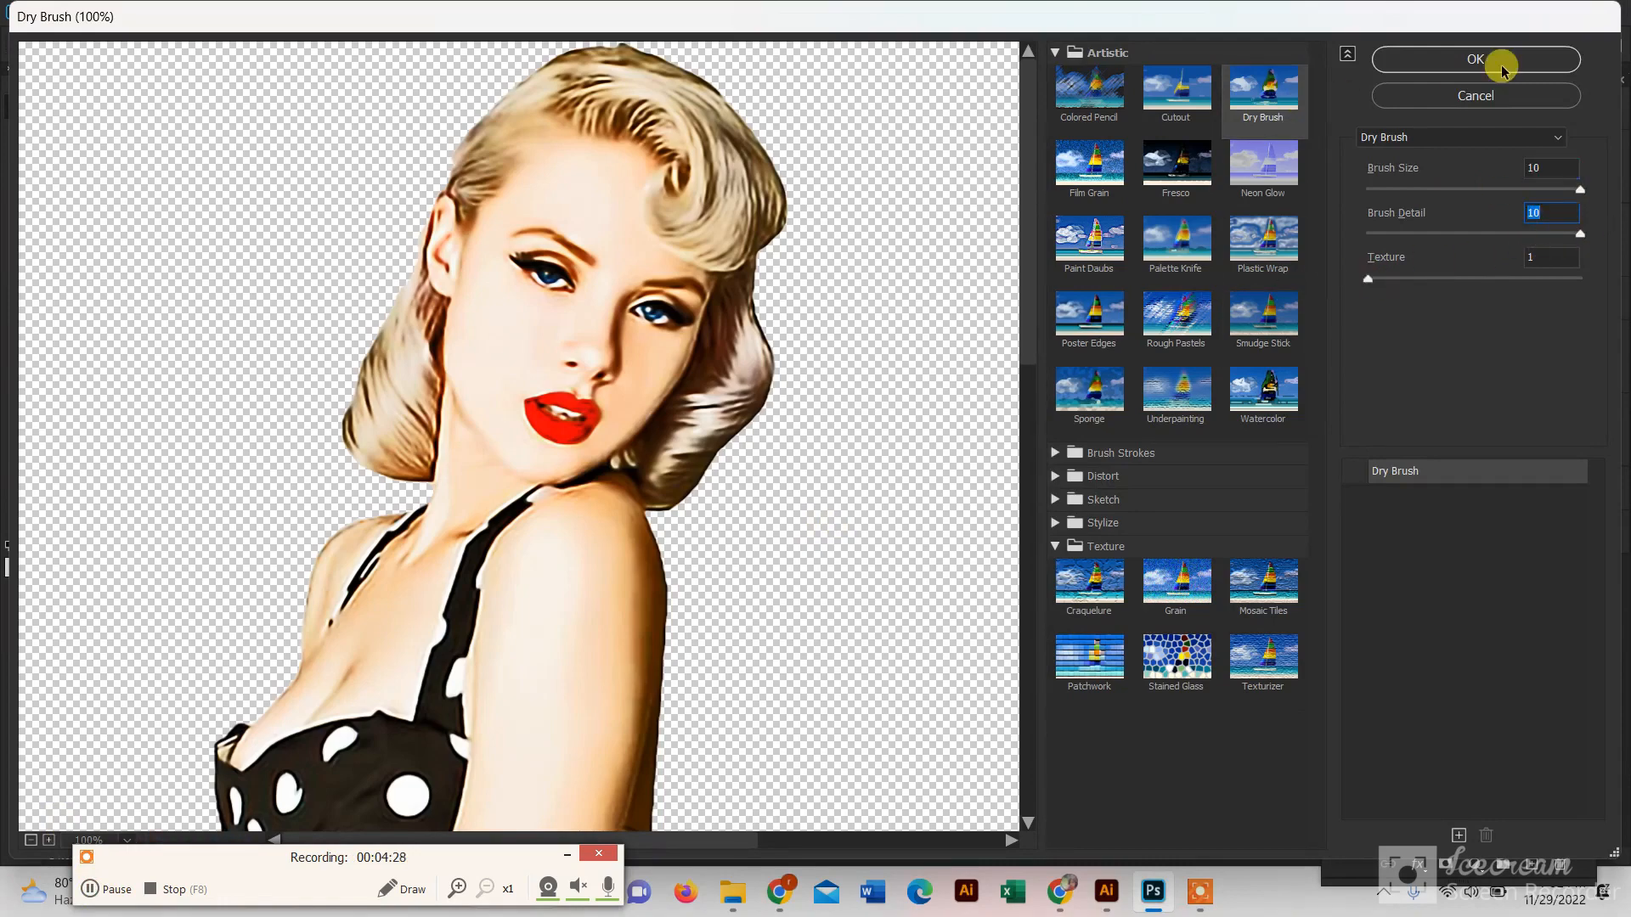
click(1478, 60)
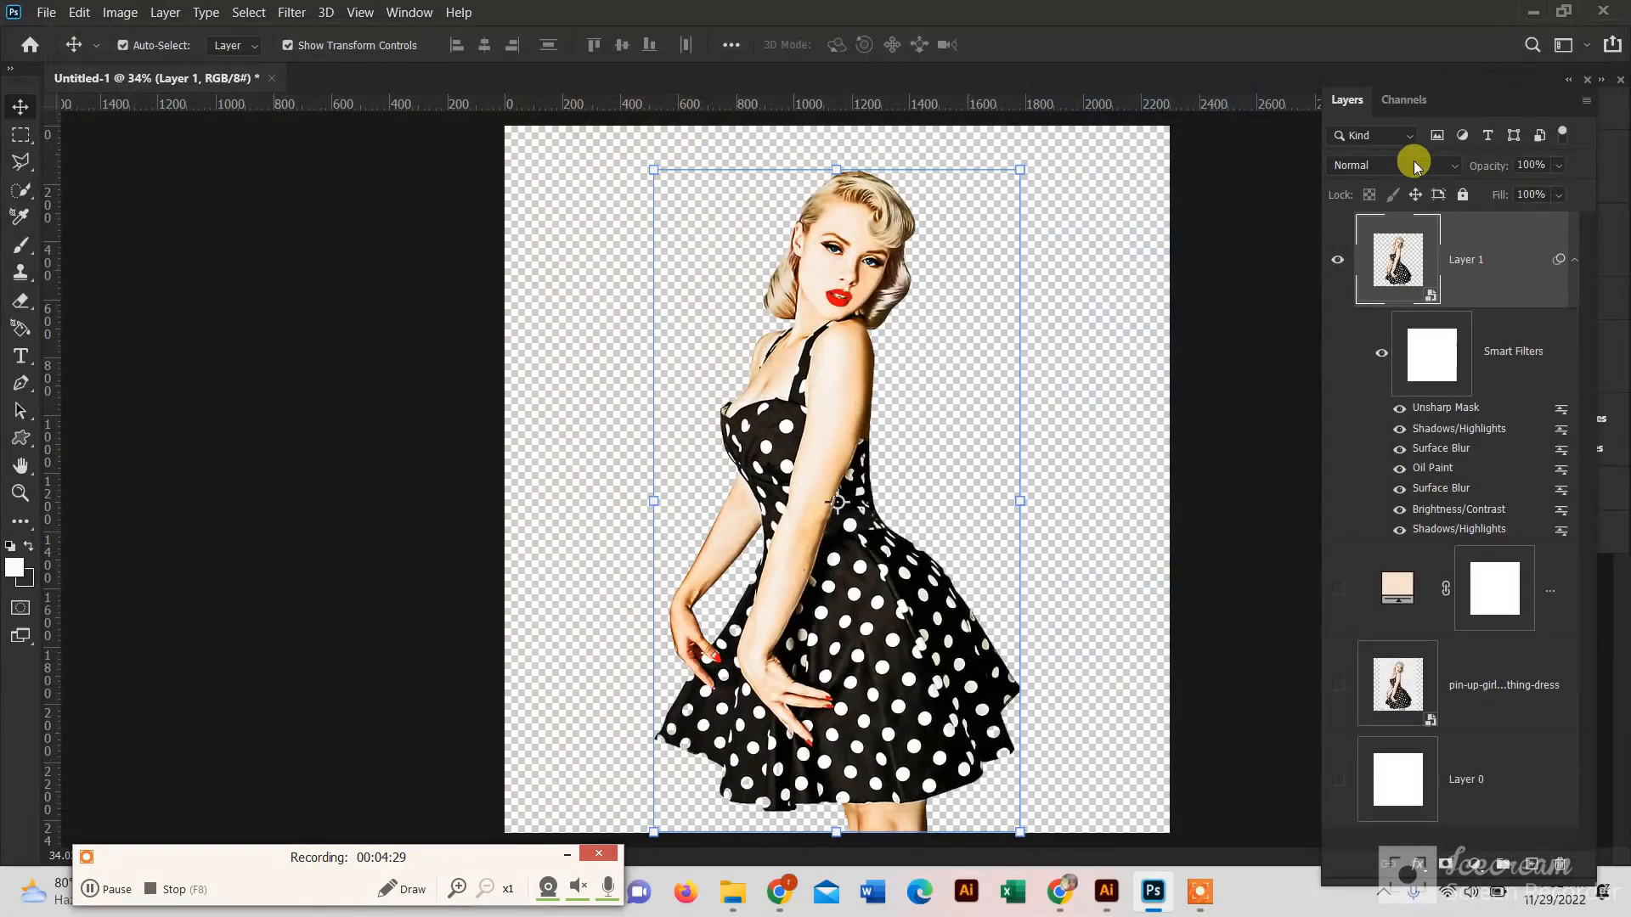
Try the artistic Cutout filter on Layer 1 with number of levels 6 and a reduced edge simplicity.
click(293, 11)
click(331, 90)
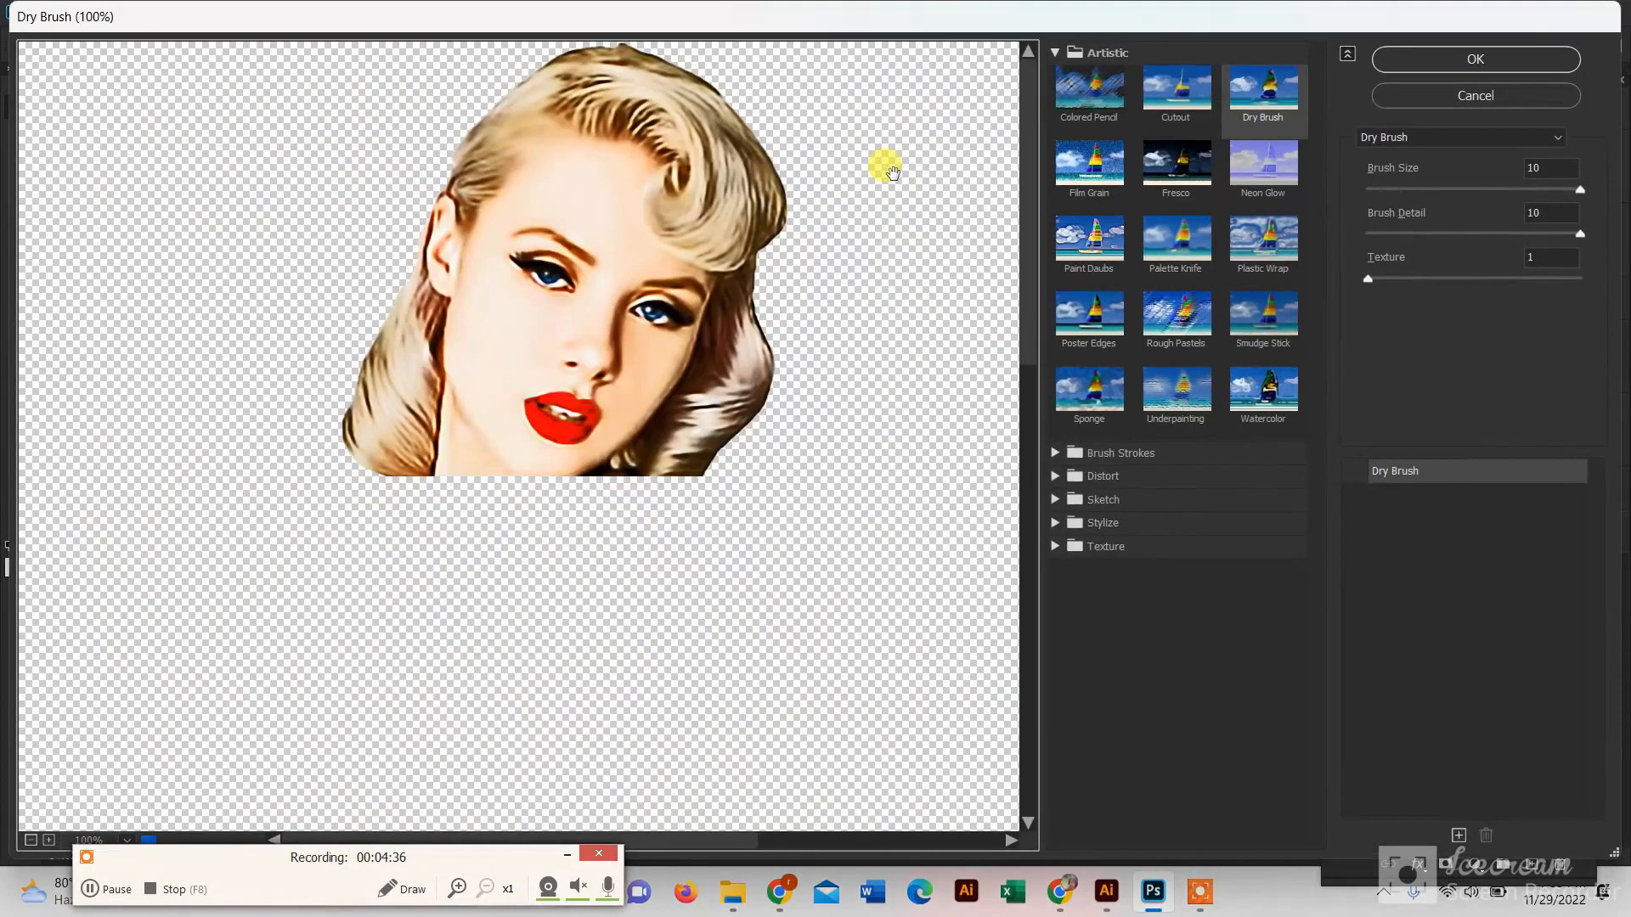
click(1170, 108)
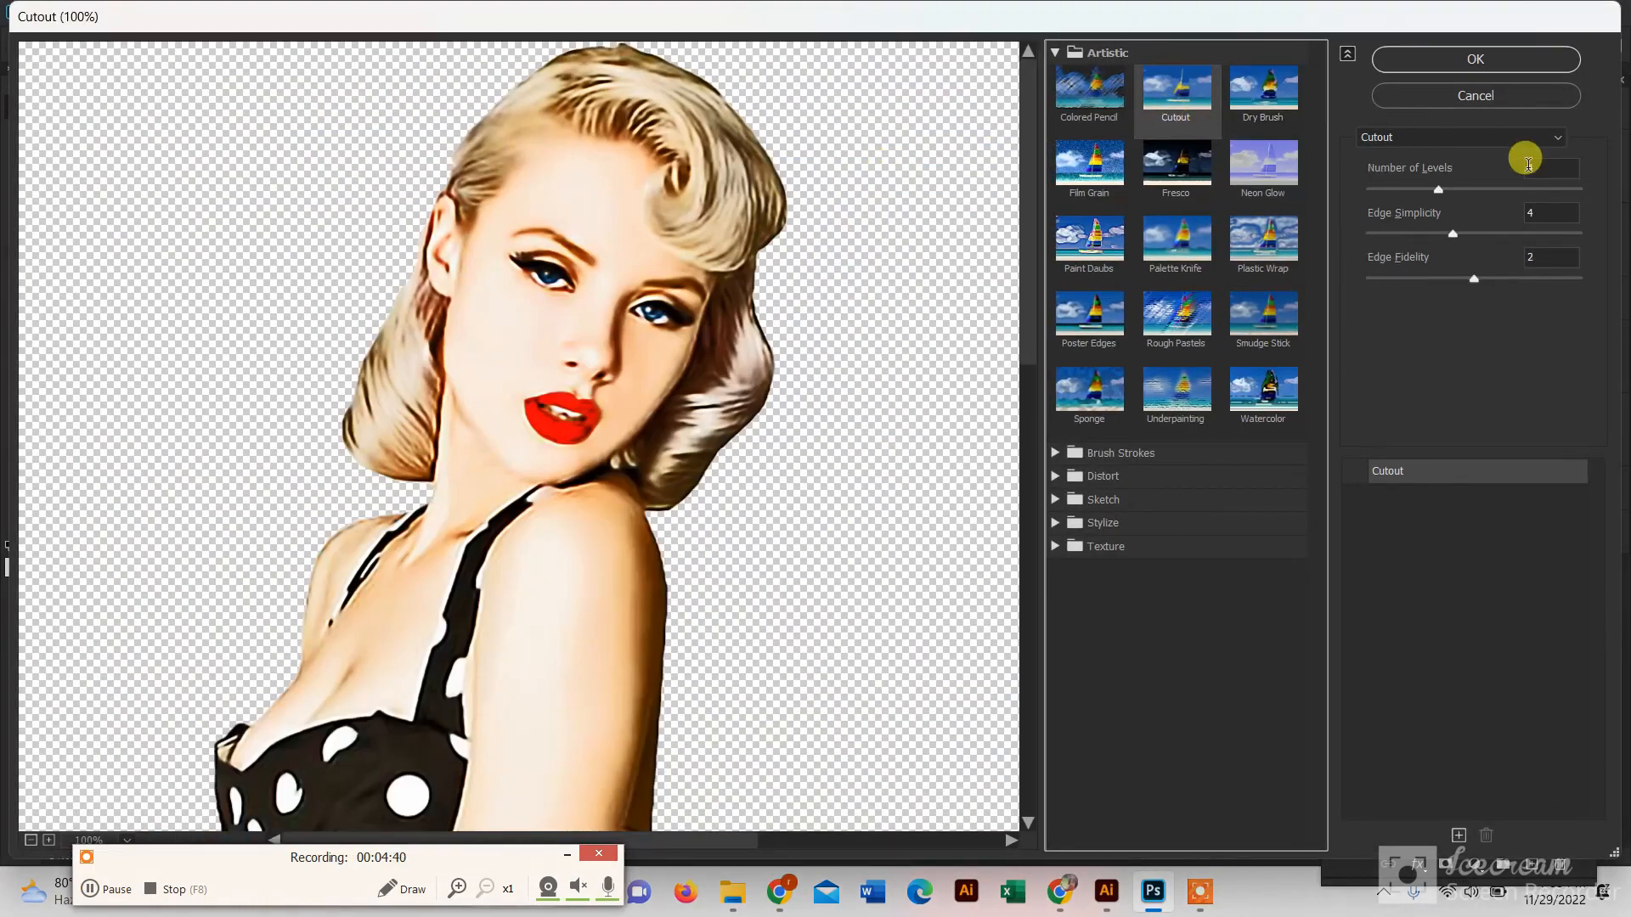
drag(1437, 189, 1472, 191)
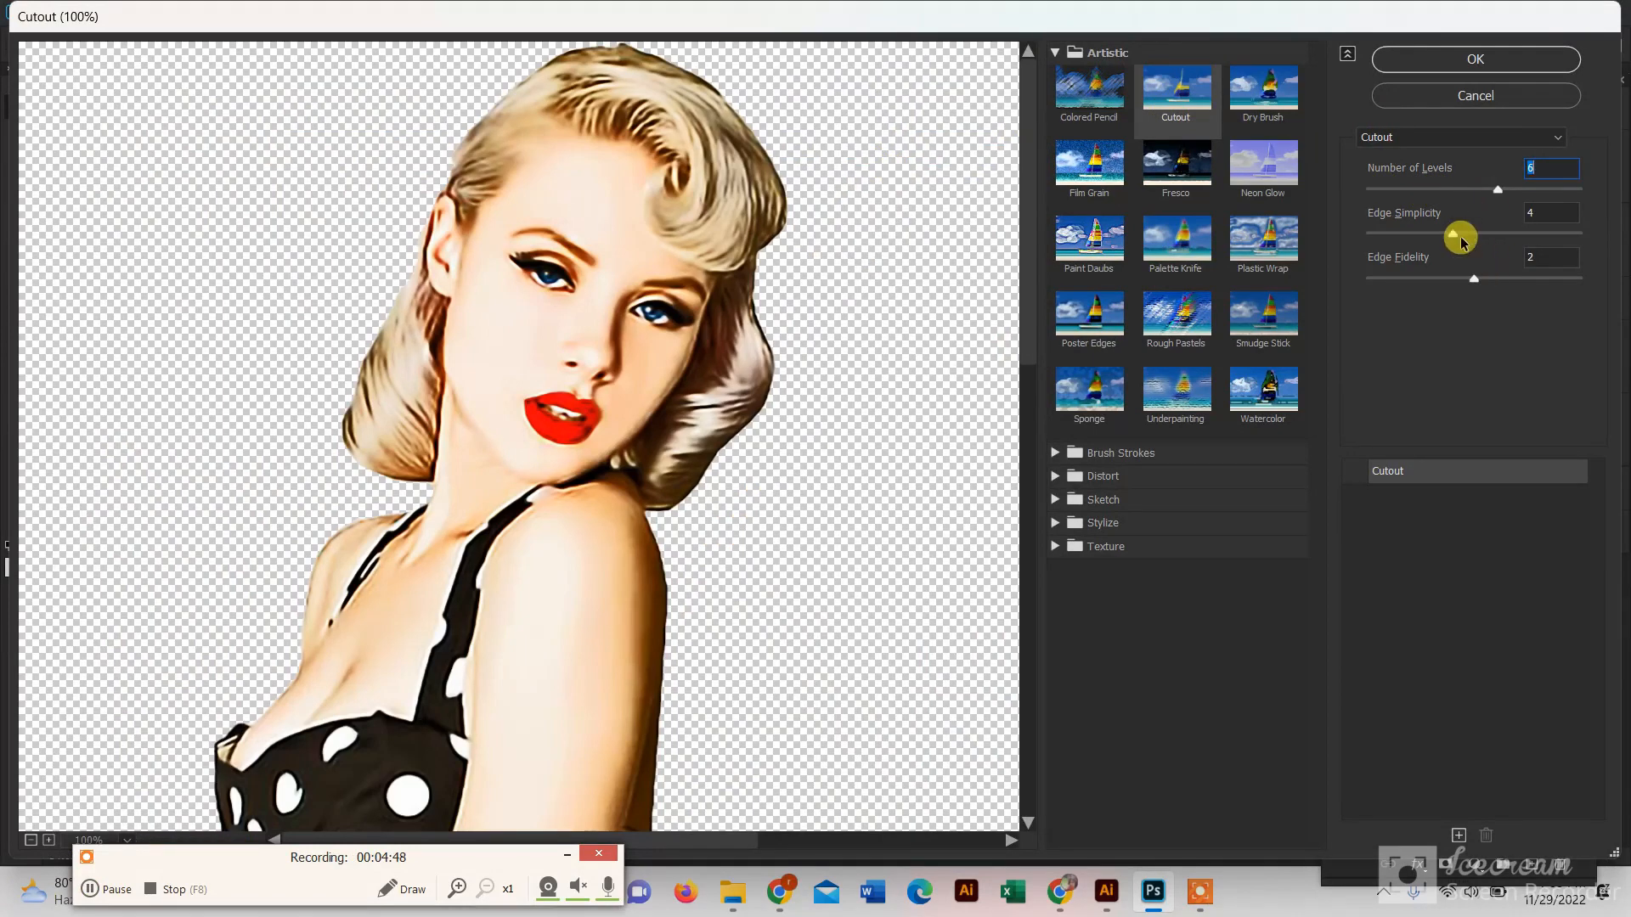
drag(1444, 234, 1375, 235)
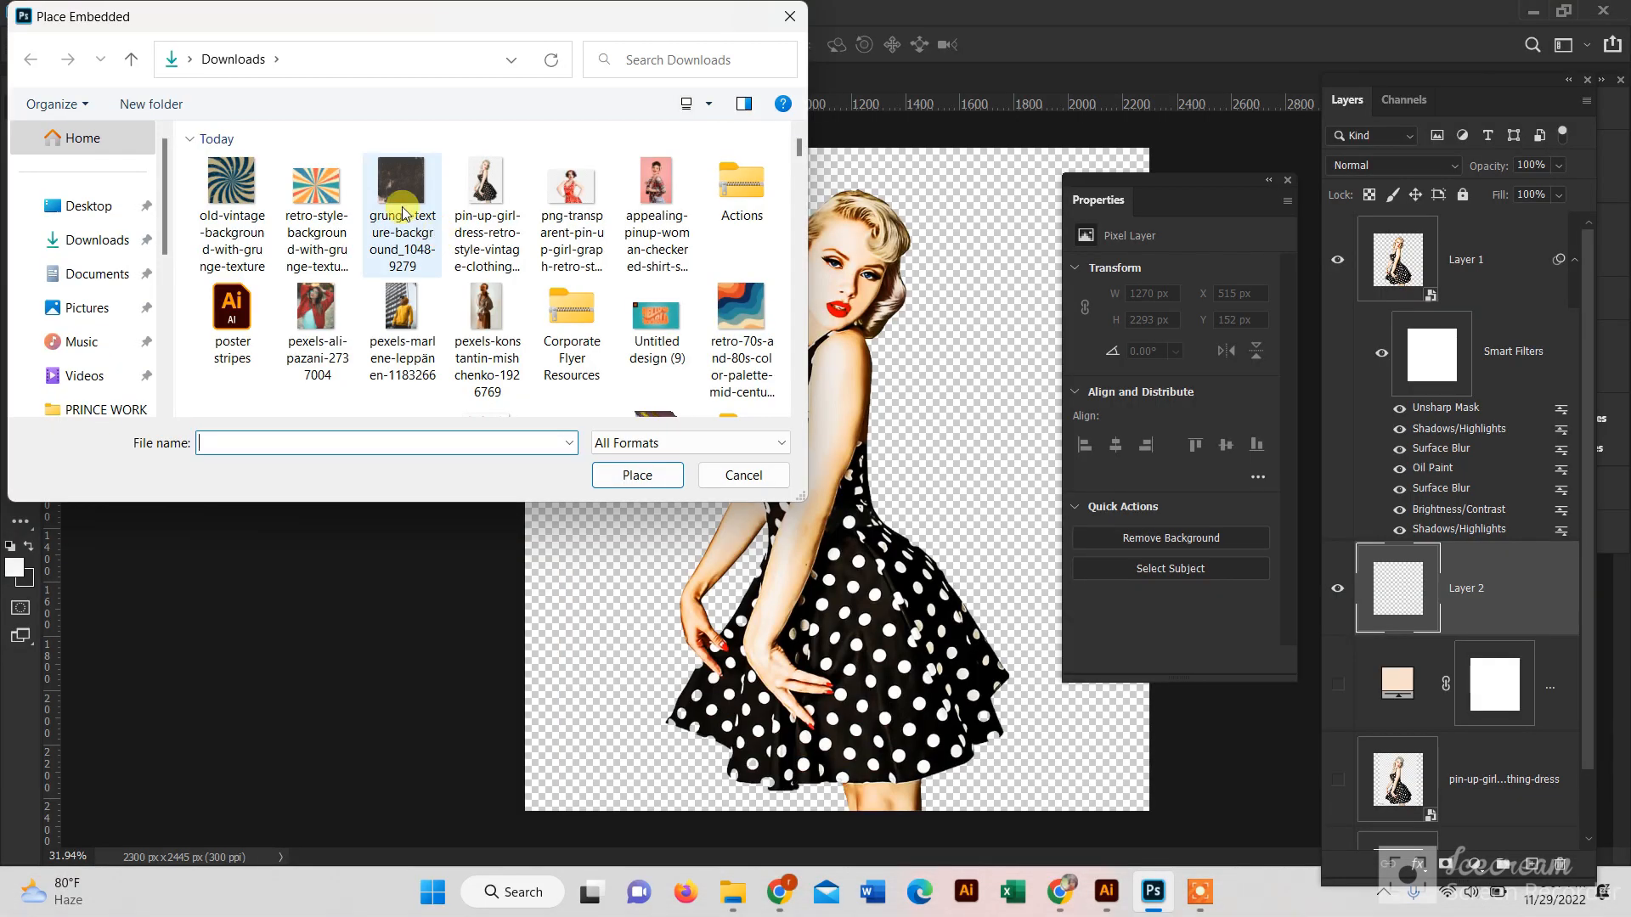
click(403, 212)
click(636, 474)
click(865, 366)
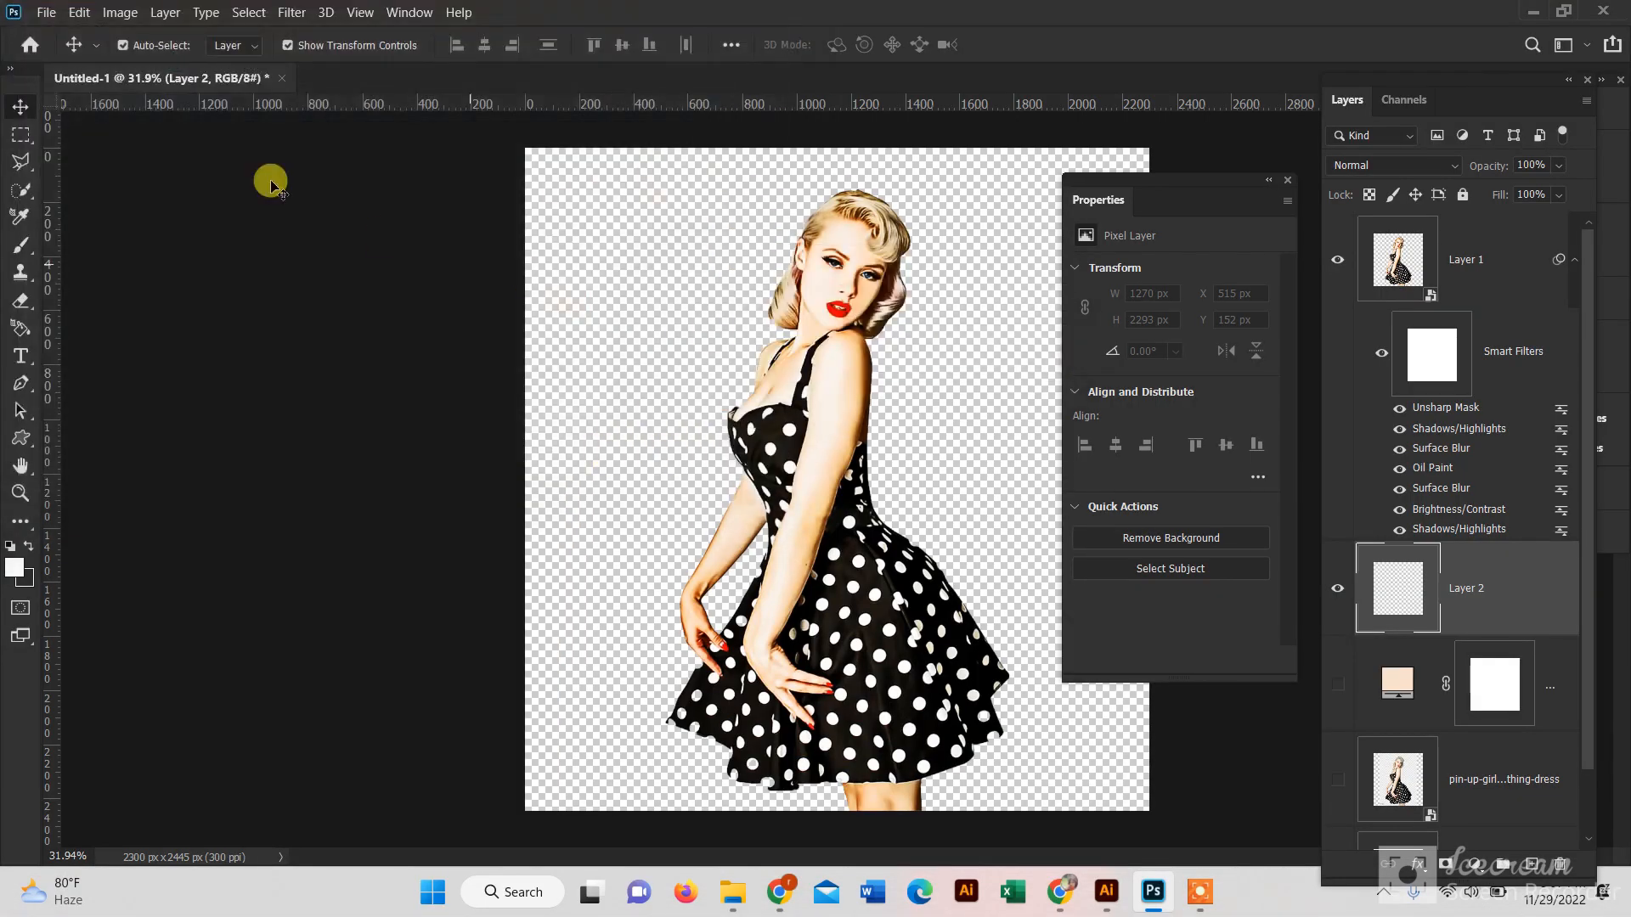
Place old-vintage-background-with-grunge-texture behind the woman and scale it to 2851 × 2851 px so it covers the whole canvas.
click(46, 12)
click(149, 419)
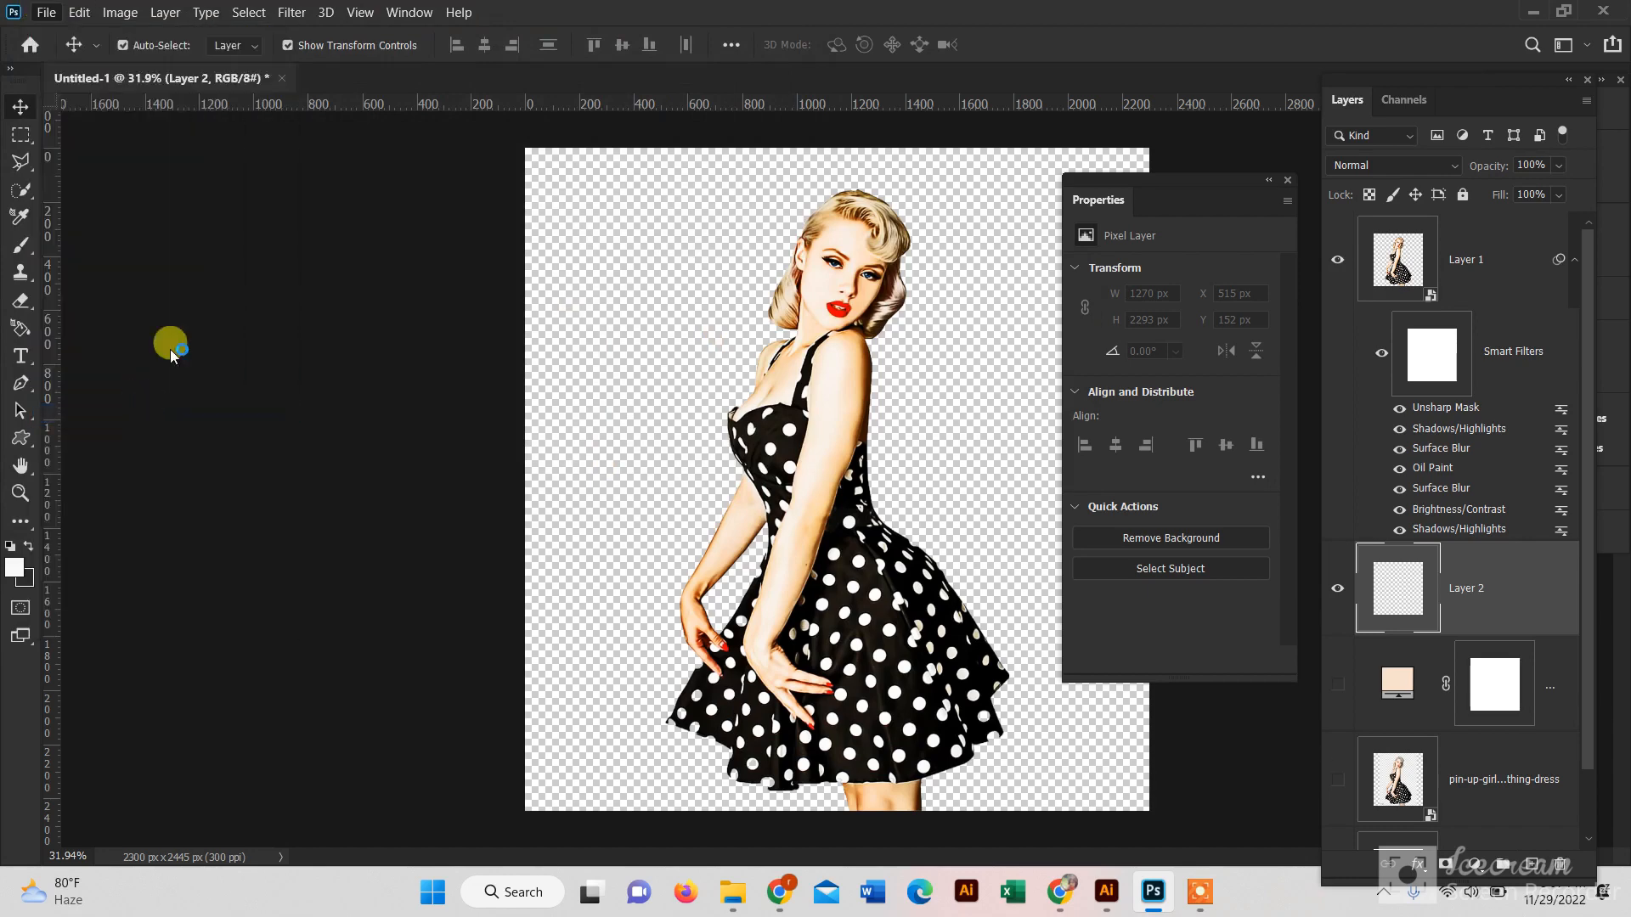
click(637, 475)
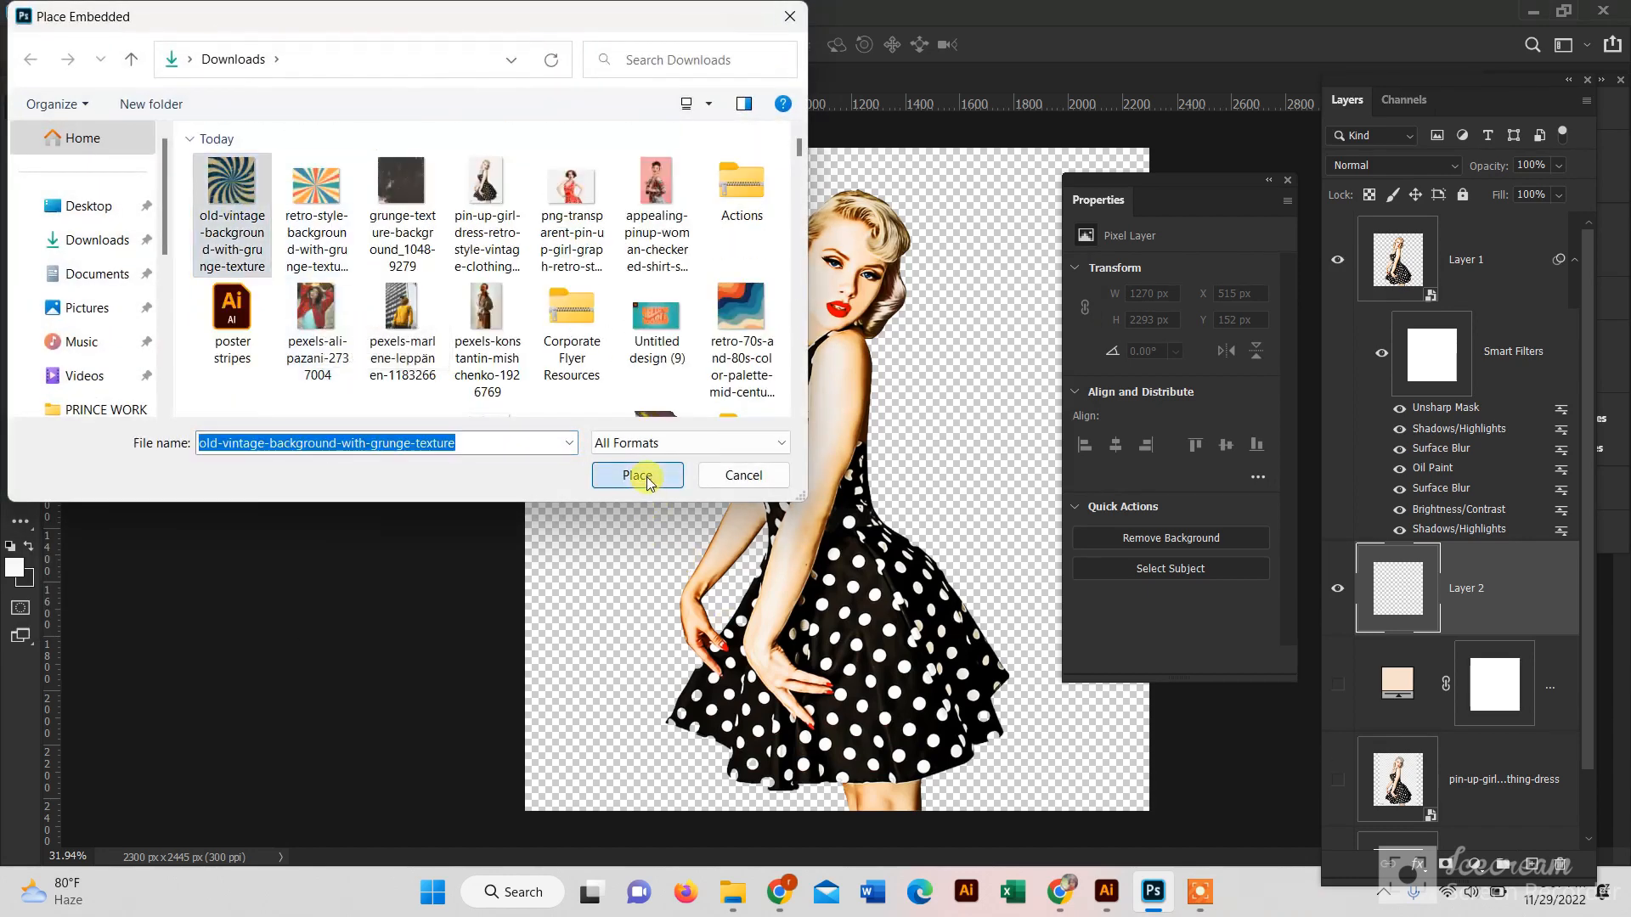
drag(884, 528, 897, 540)
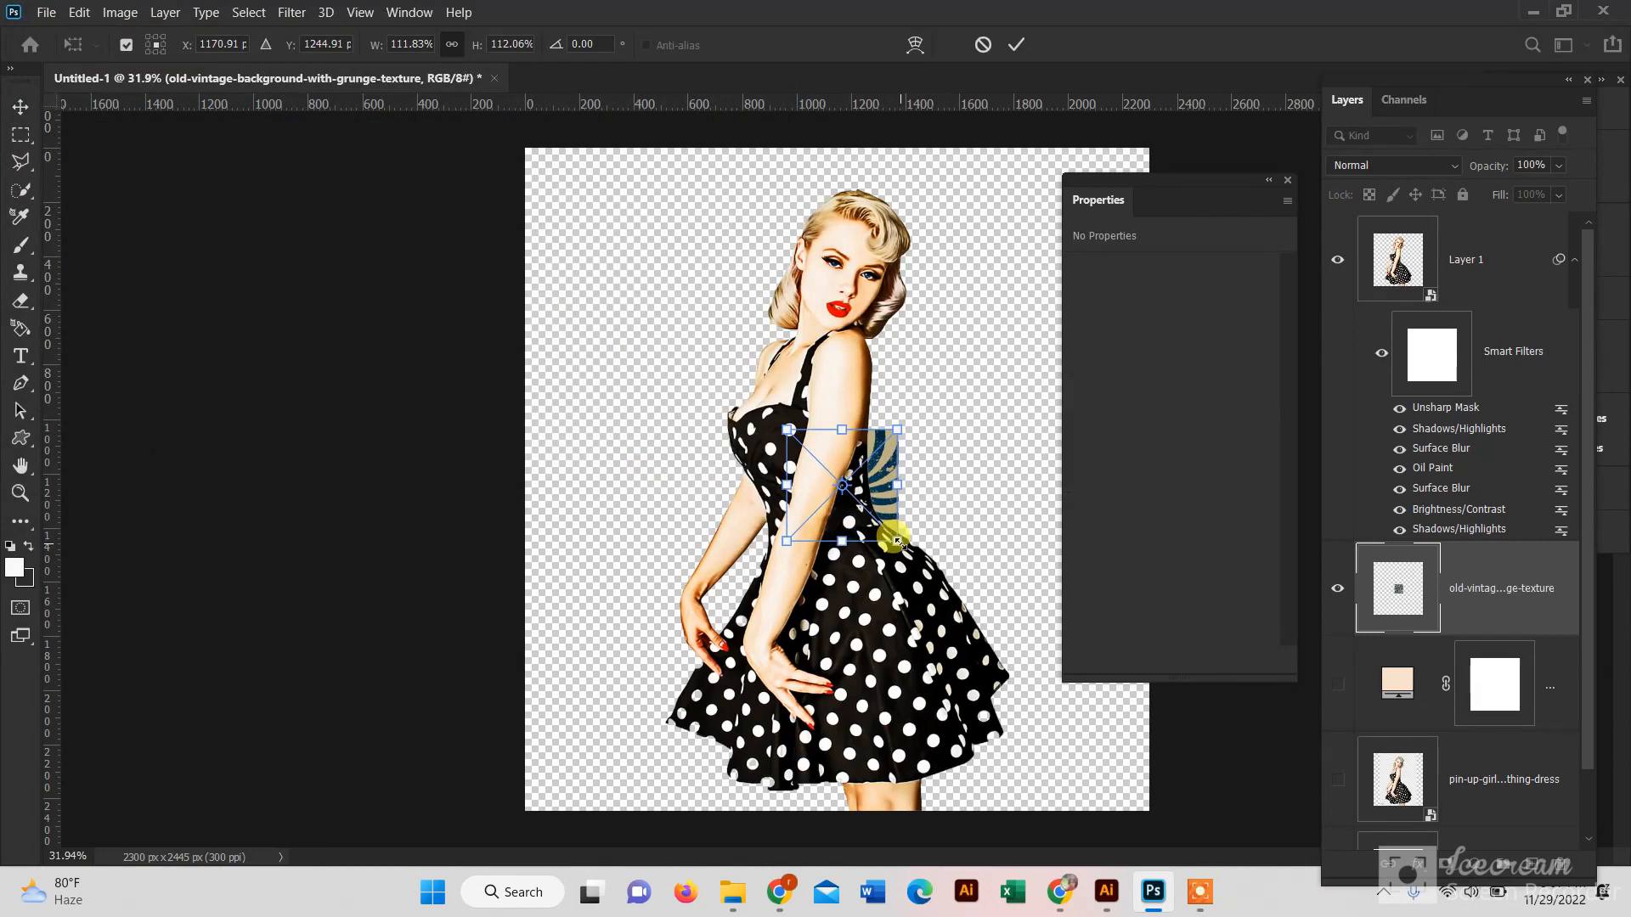
drag(786, 430, 448, 92)
drag(897, 542, 1164, 913)
click(1016, 45)
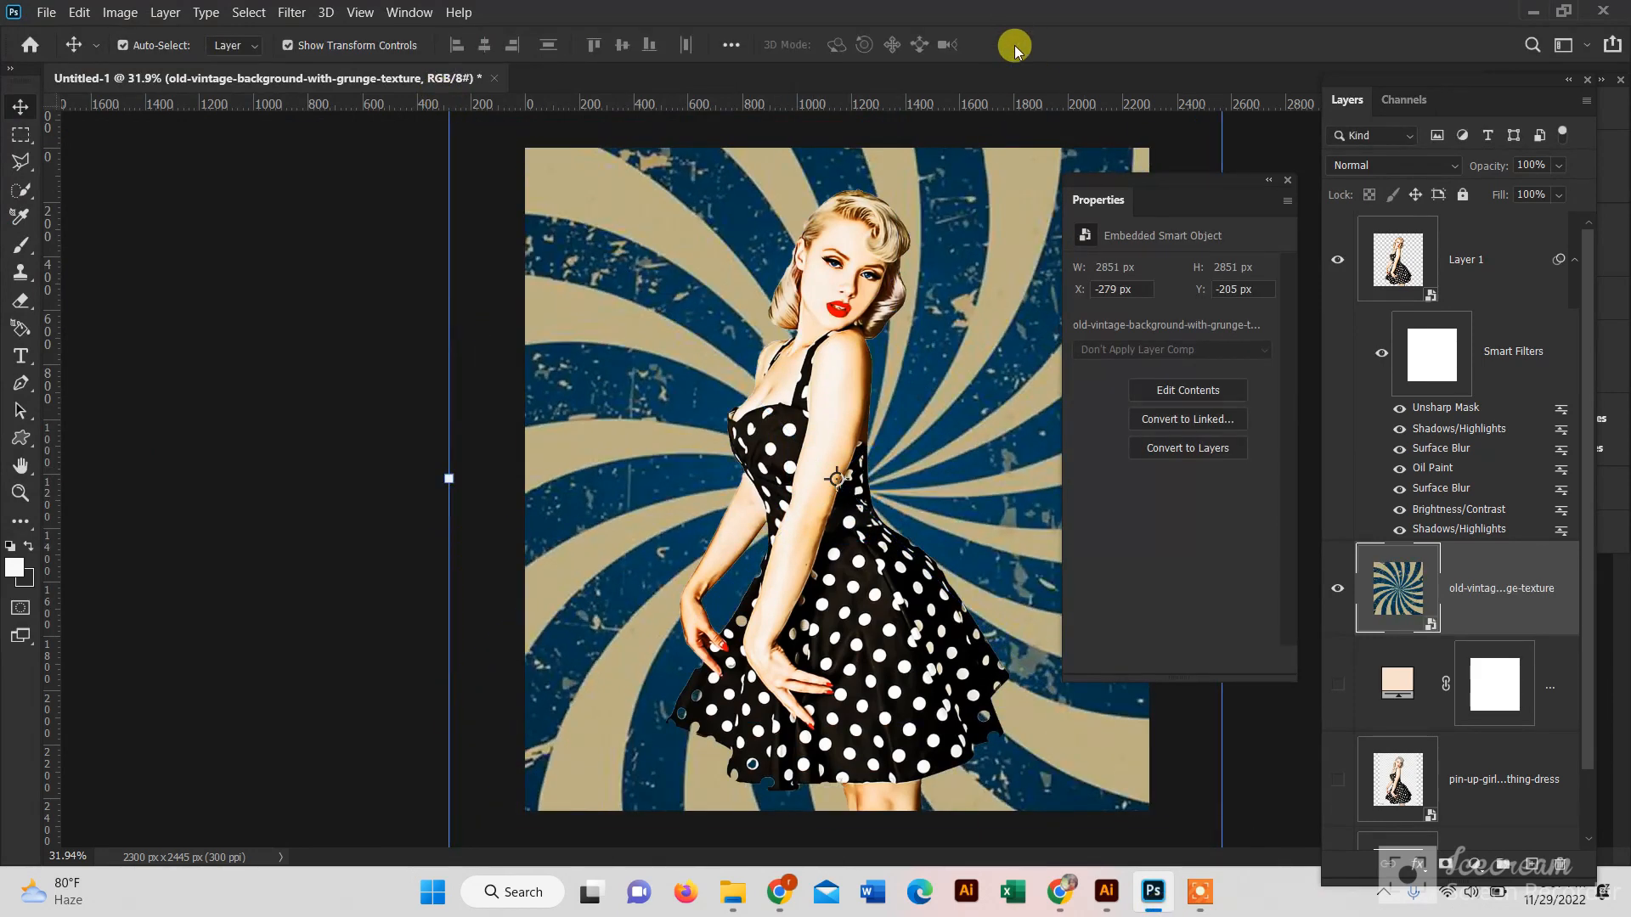
Place the Texturelabs_Grunge_219S image behind the woman and scale it to about 2495 × 2495 px, slightly larger than the canvas.
click(301, 459)
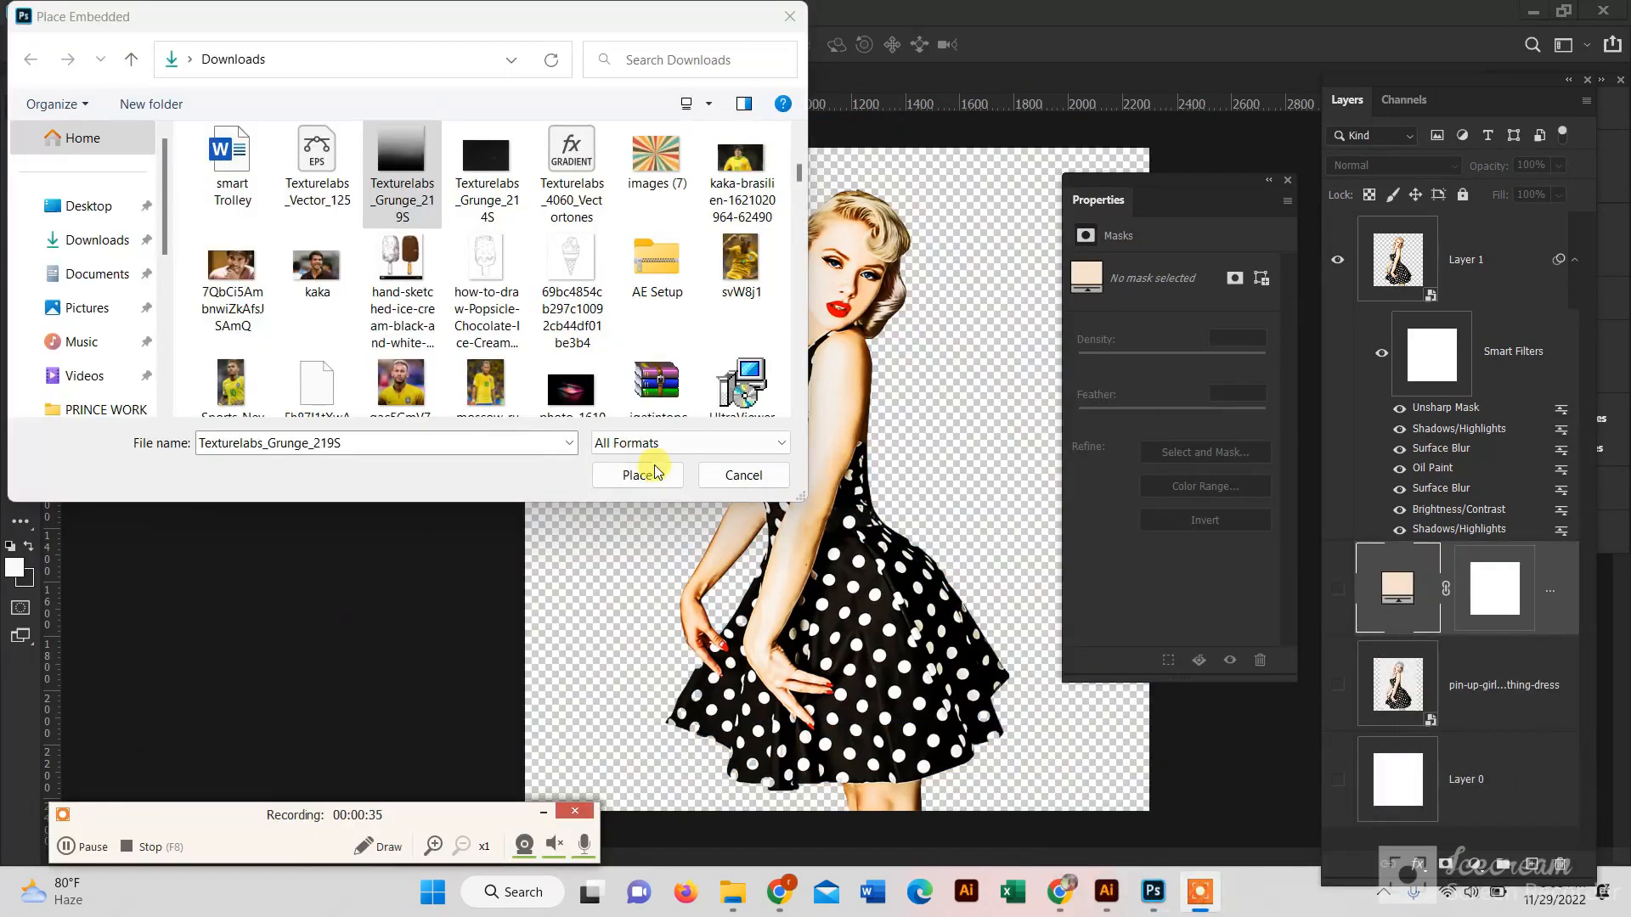
click(644, 473)
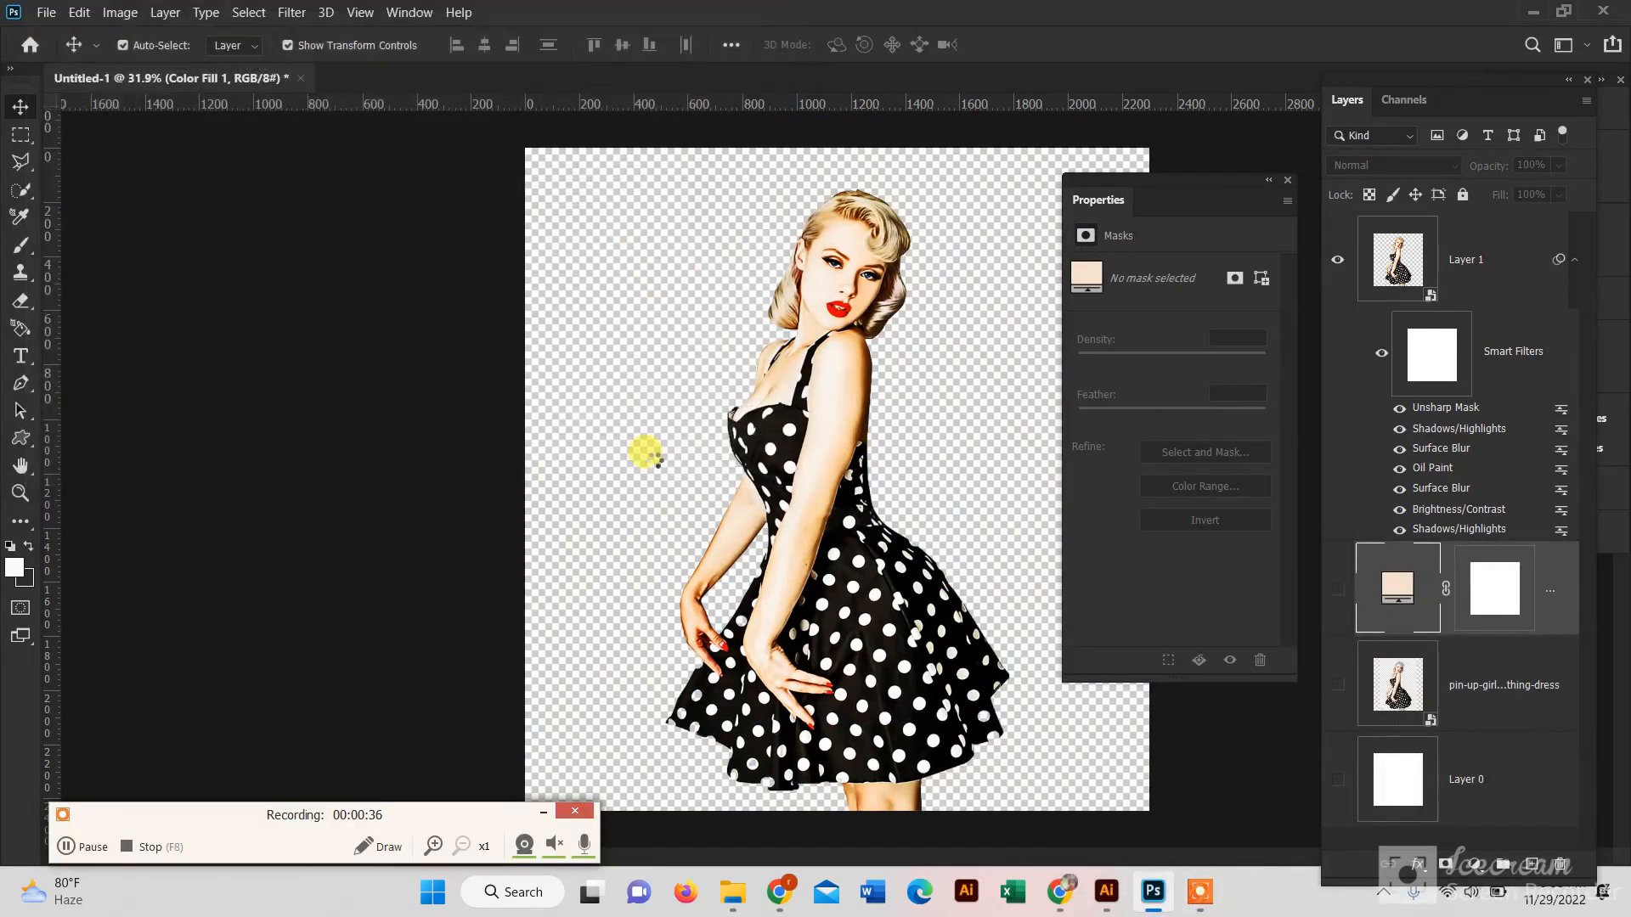
drag(1138, 792, 1152, 811)
drag(845, 160, 849, 138)
click(1016, 45)
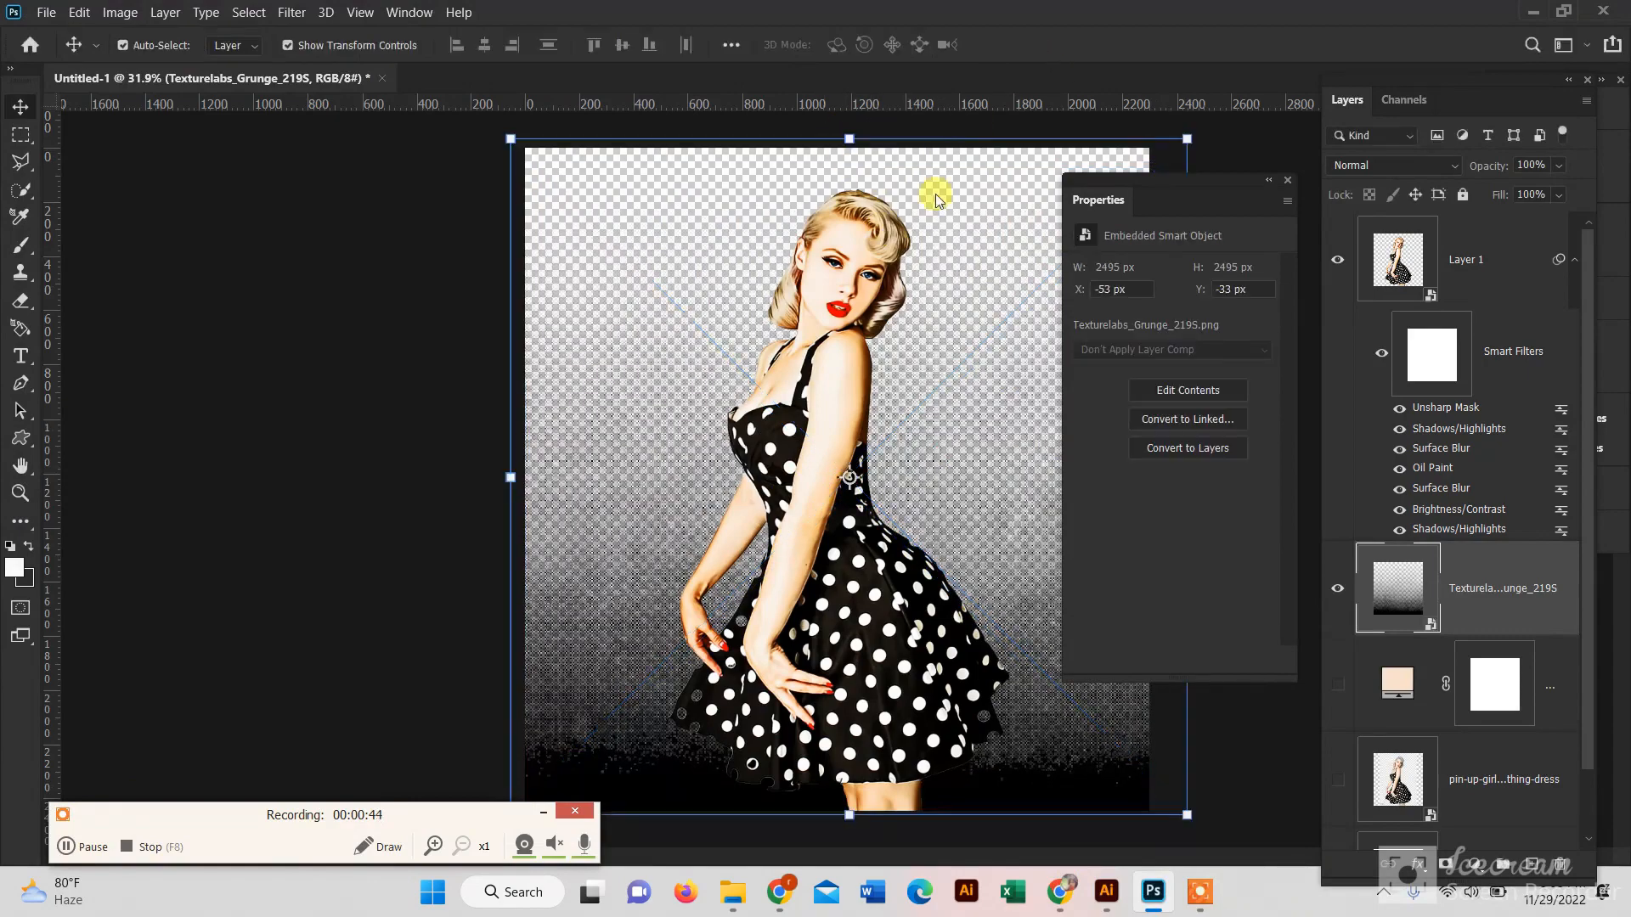
Place the abstract-g033399e34_1920 image behind the woman and scale it to about 3910 × 2603 px to cover the canvas.
click(46, 12)
click(144, 408)
scroll(604, 311, down, 15)
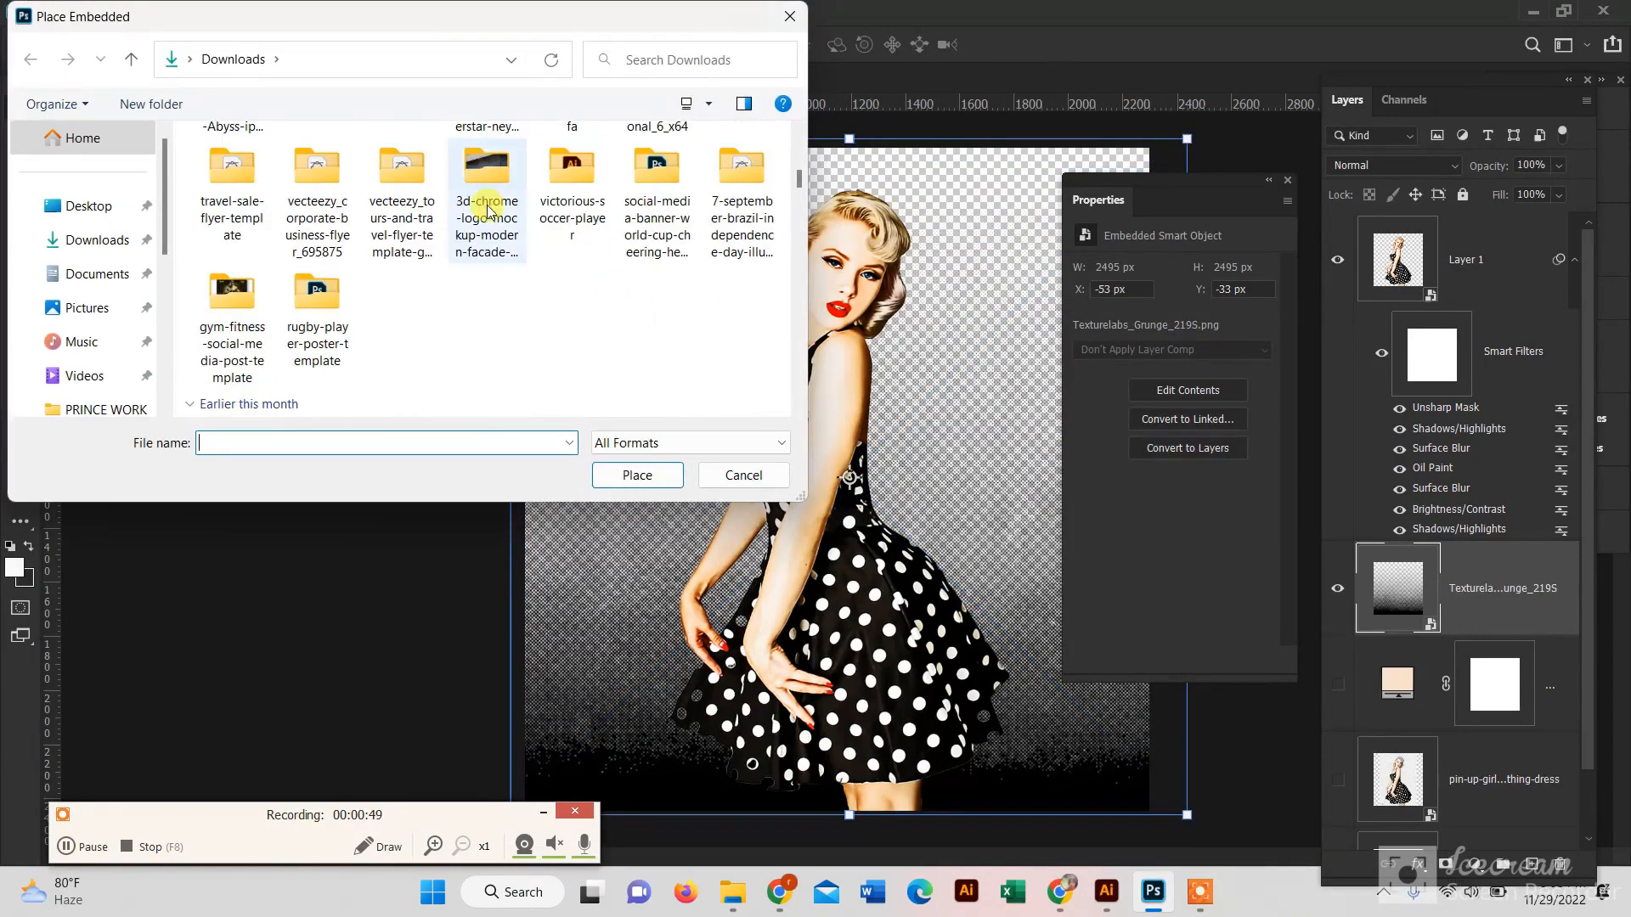
scroll(513, 313, down, 15)
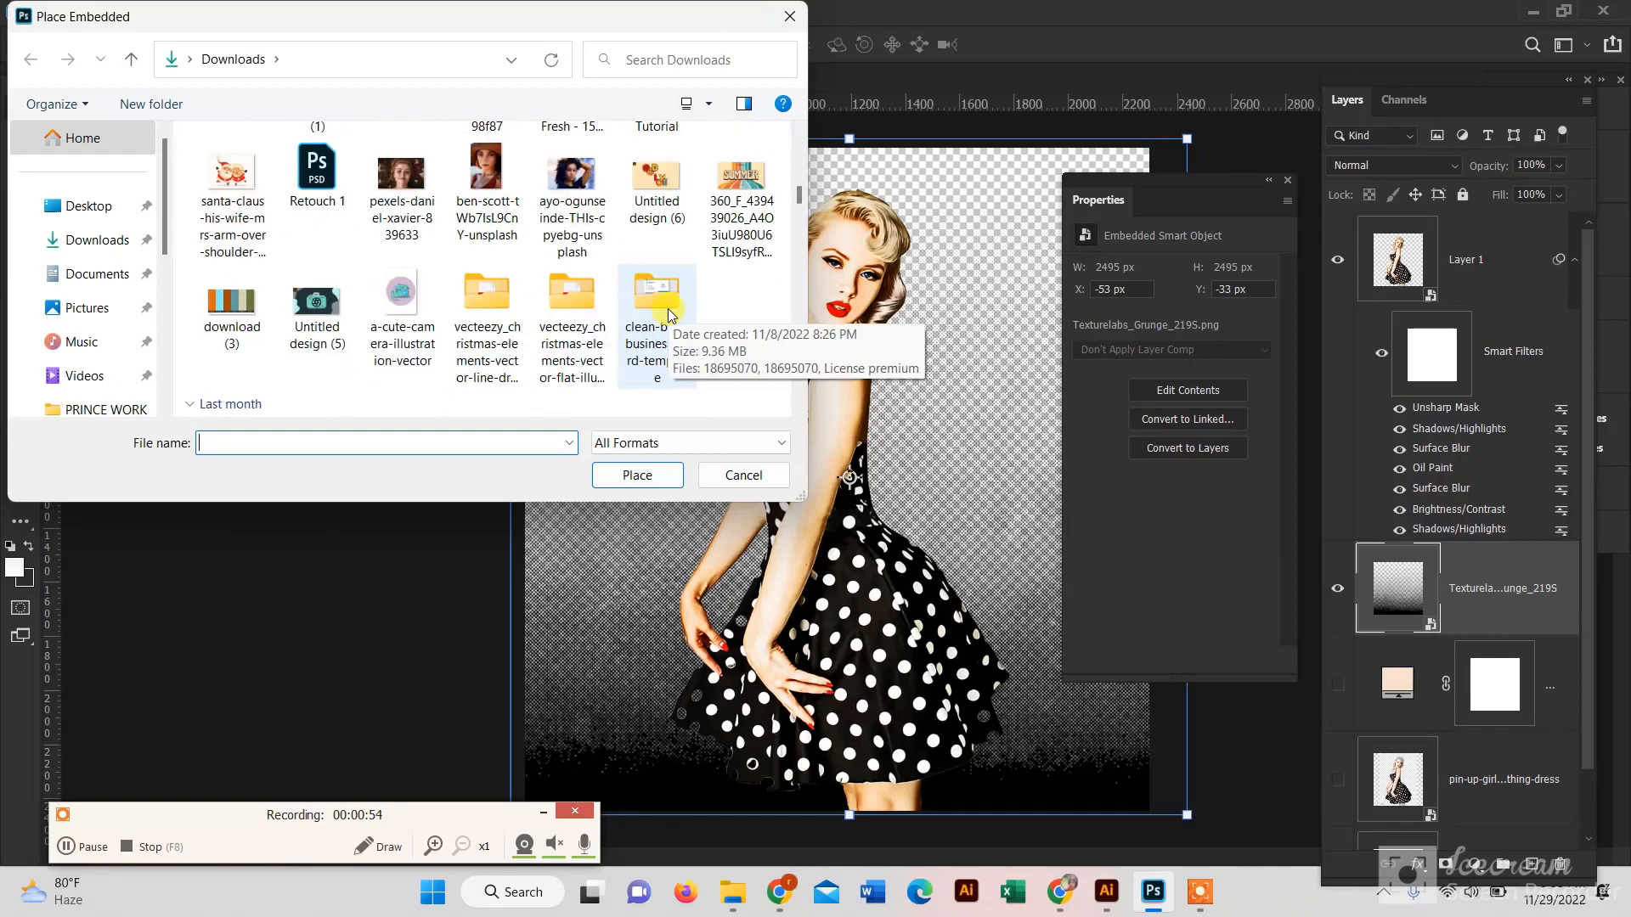
scroll(588, 324, down, 3)
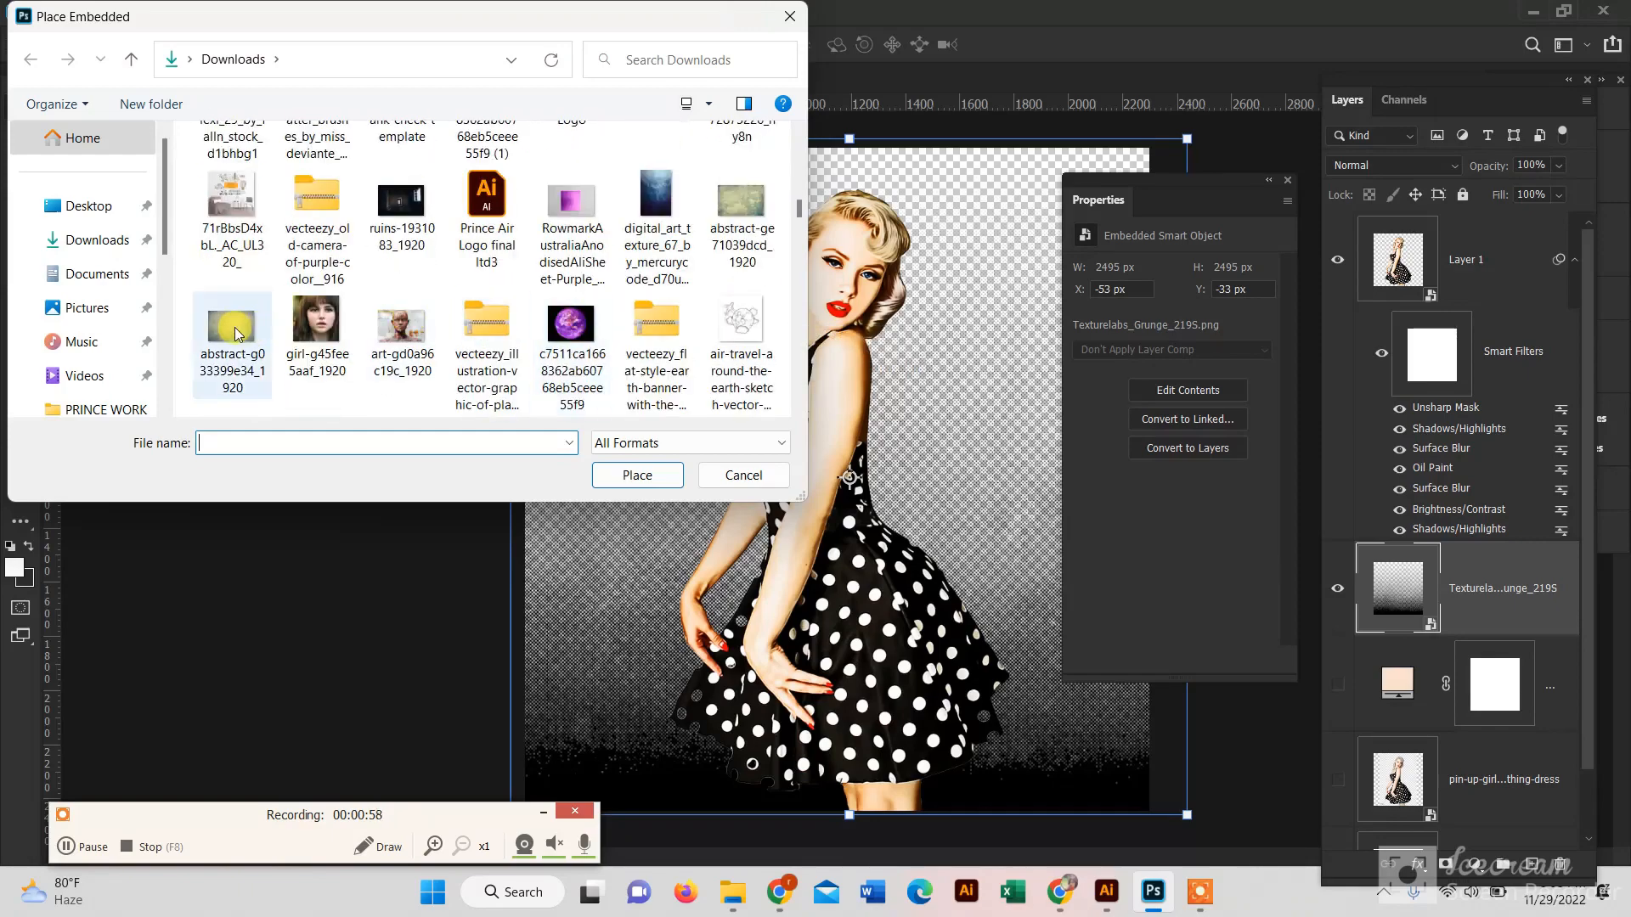
click(237, 333)
click(637, 475)
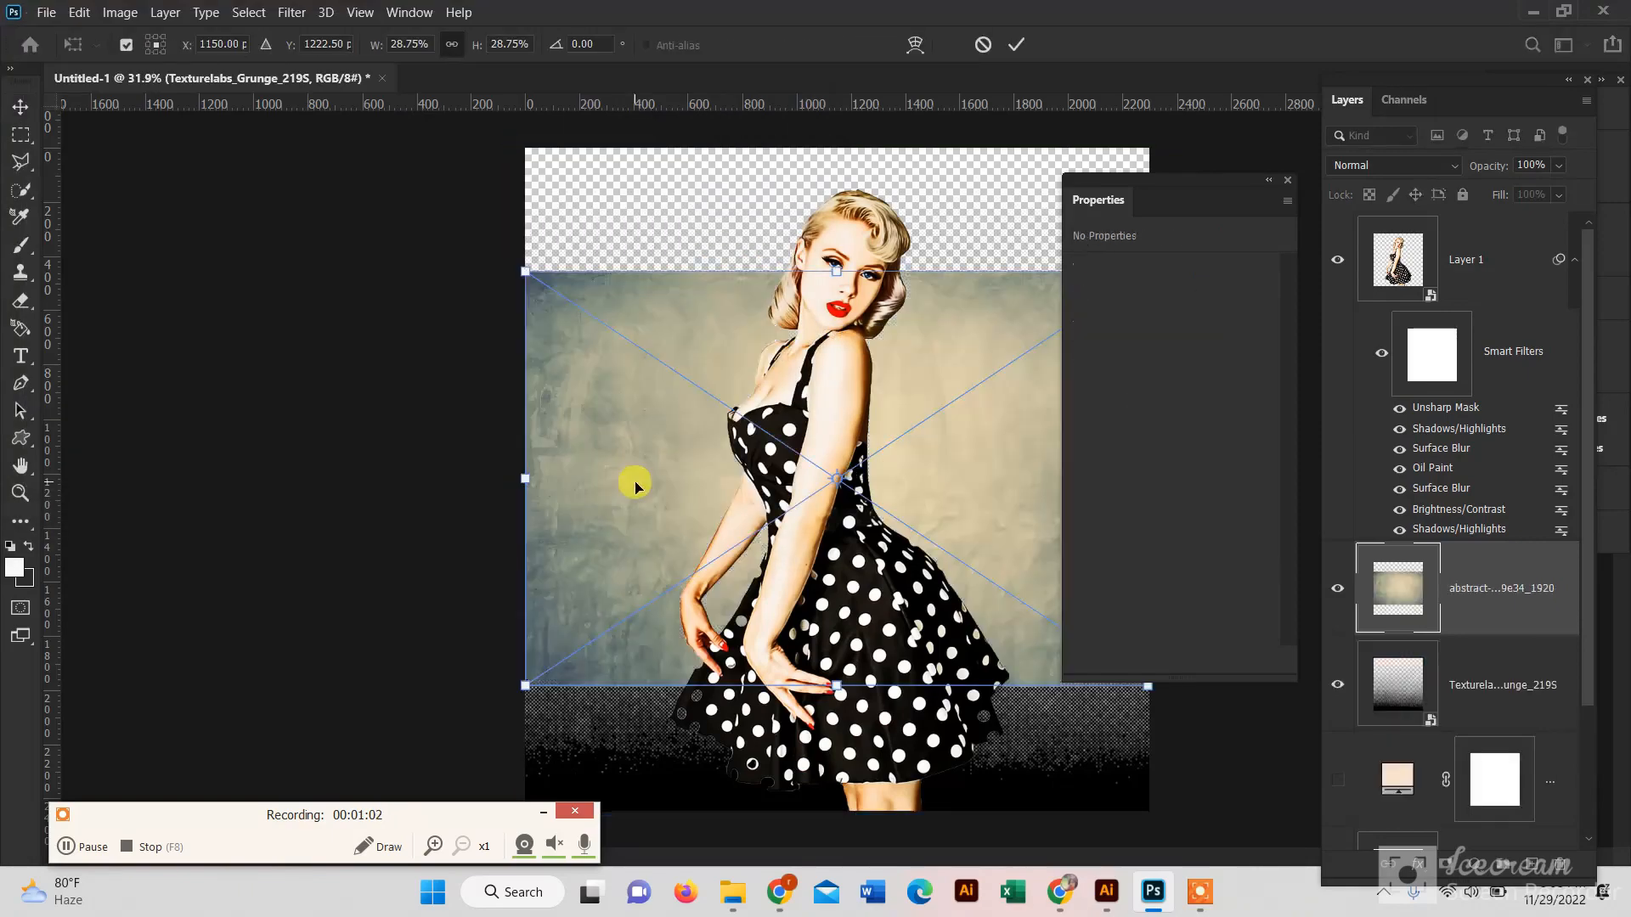
drag(837, 272, 837, 138)
drag(837, 690, 836, 831)
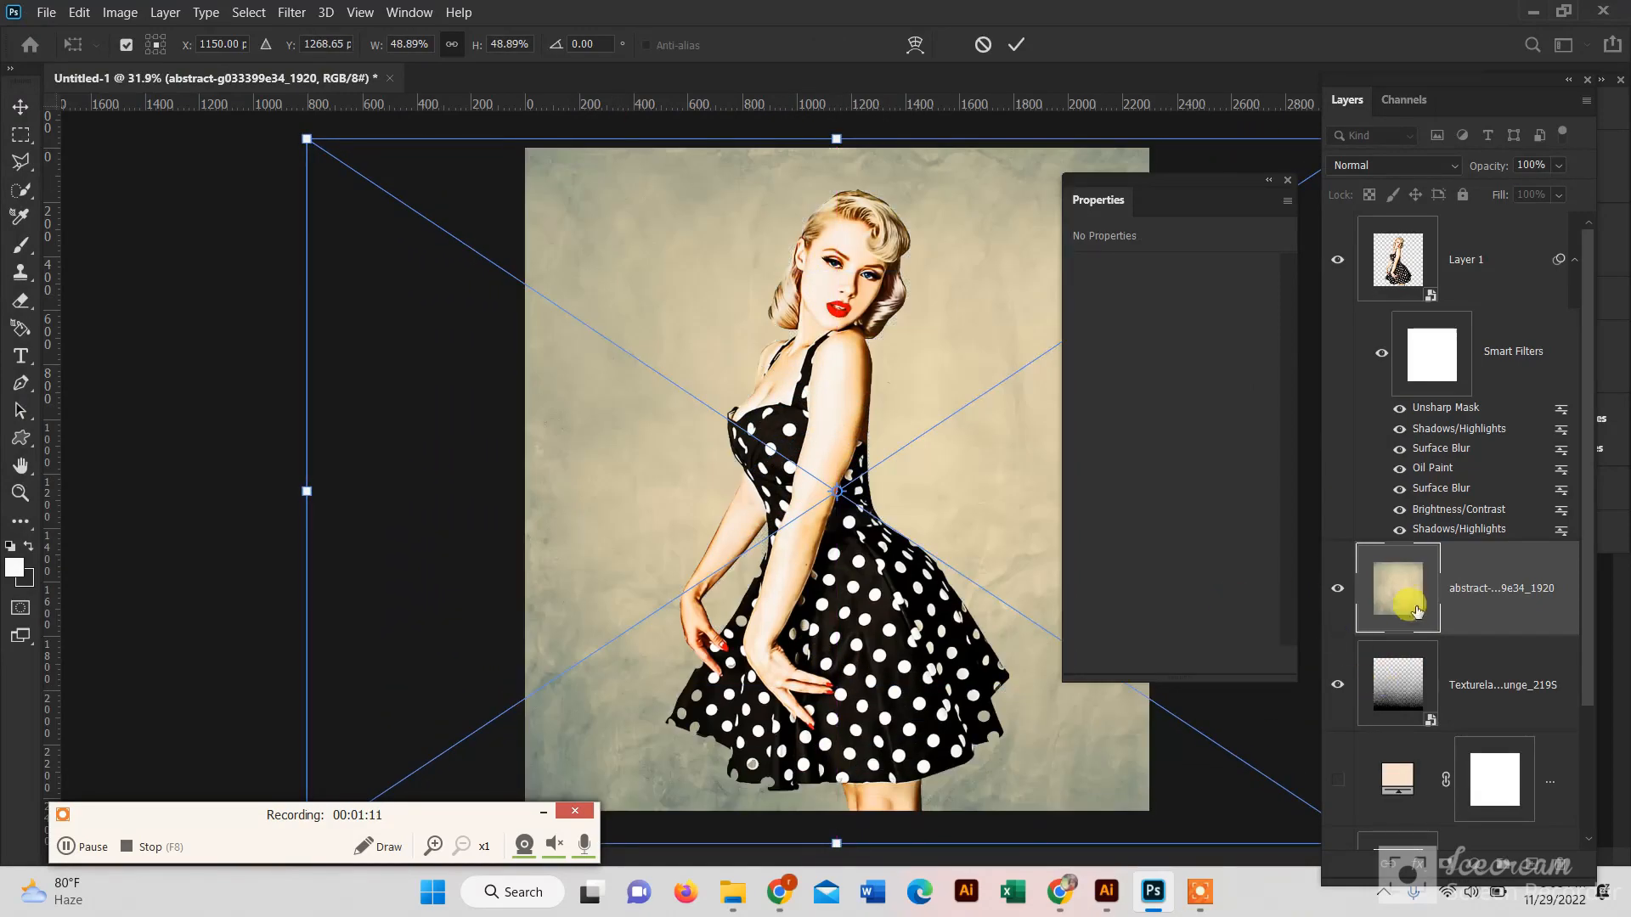
Move the Texturelabs grunge layer above the abstract background, and set the abstract background's blend mode to Vivid Light.
drag(1393, 688, 1389, 558)
click(1381, 685)
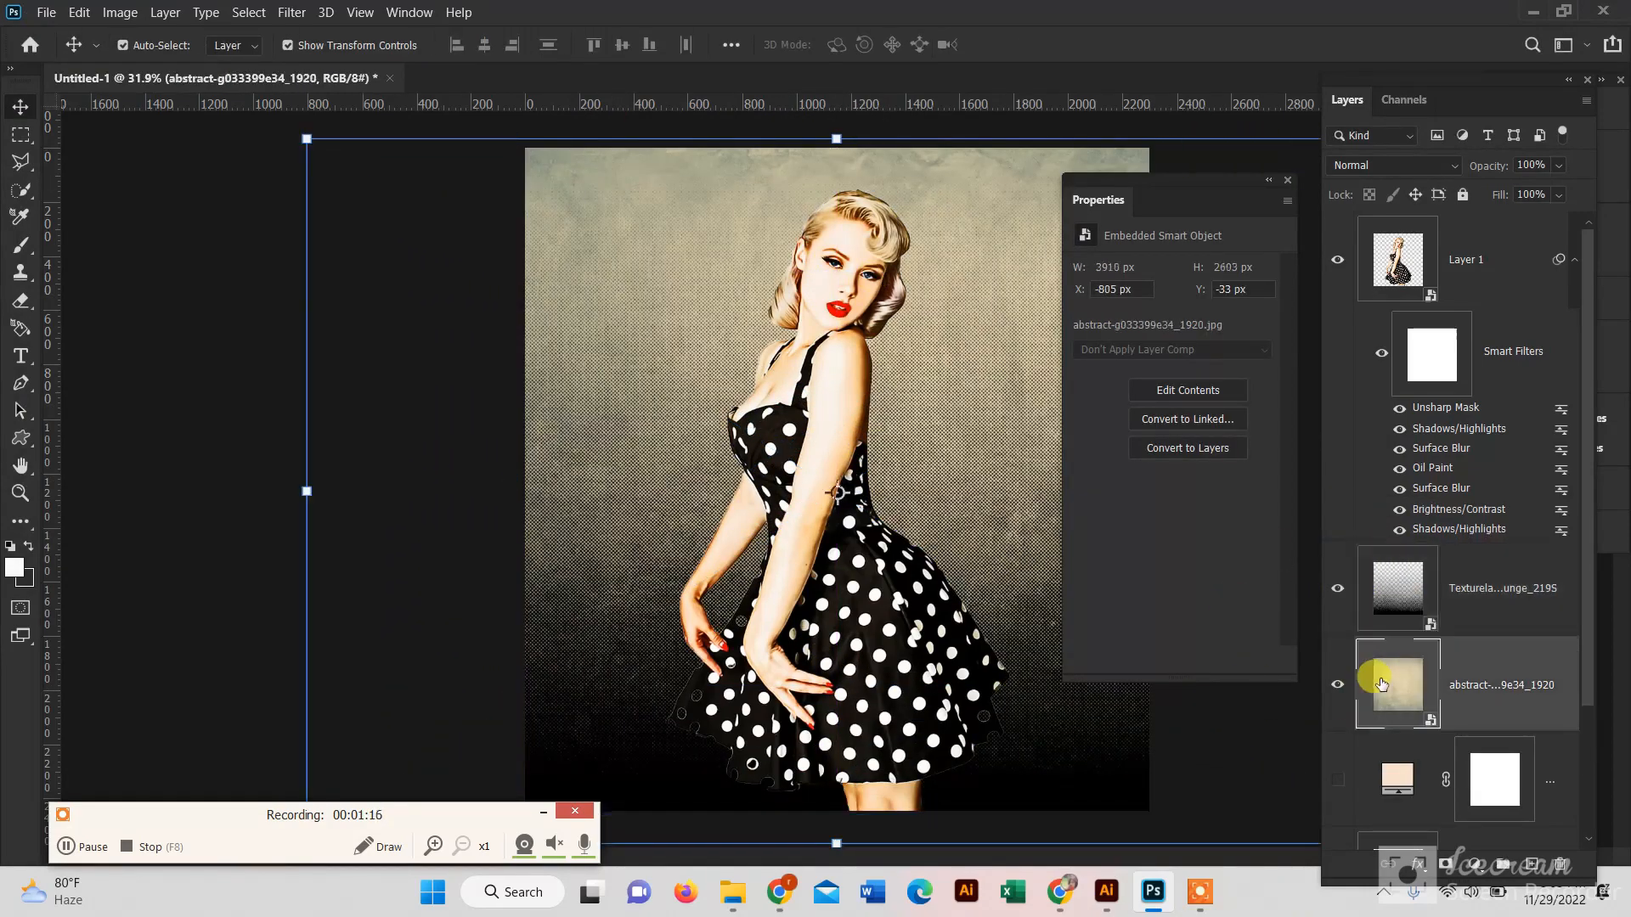
click(1391, 166)
click(1378, 248)
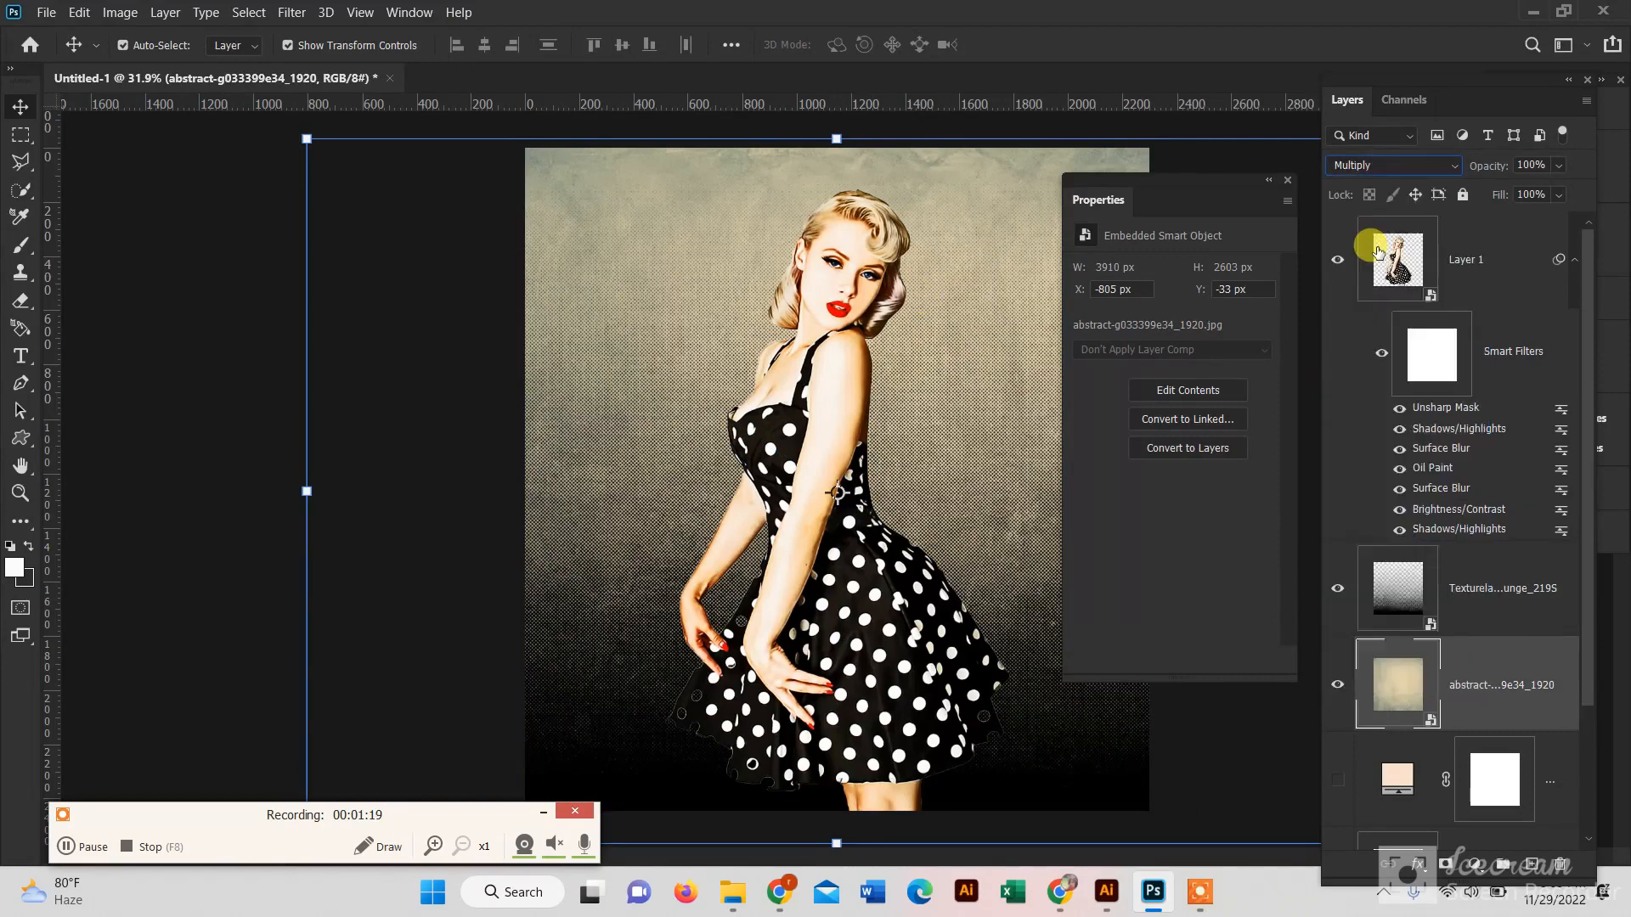
click(1365, 164)
click(1352, 487)
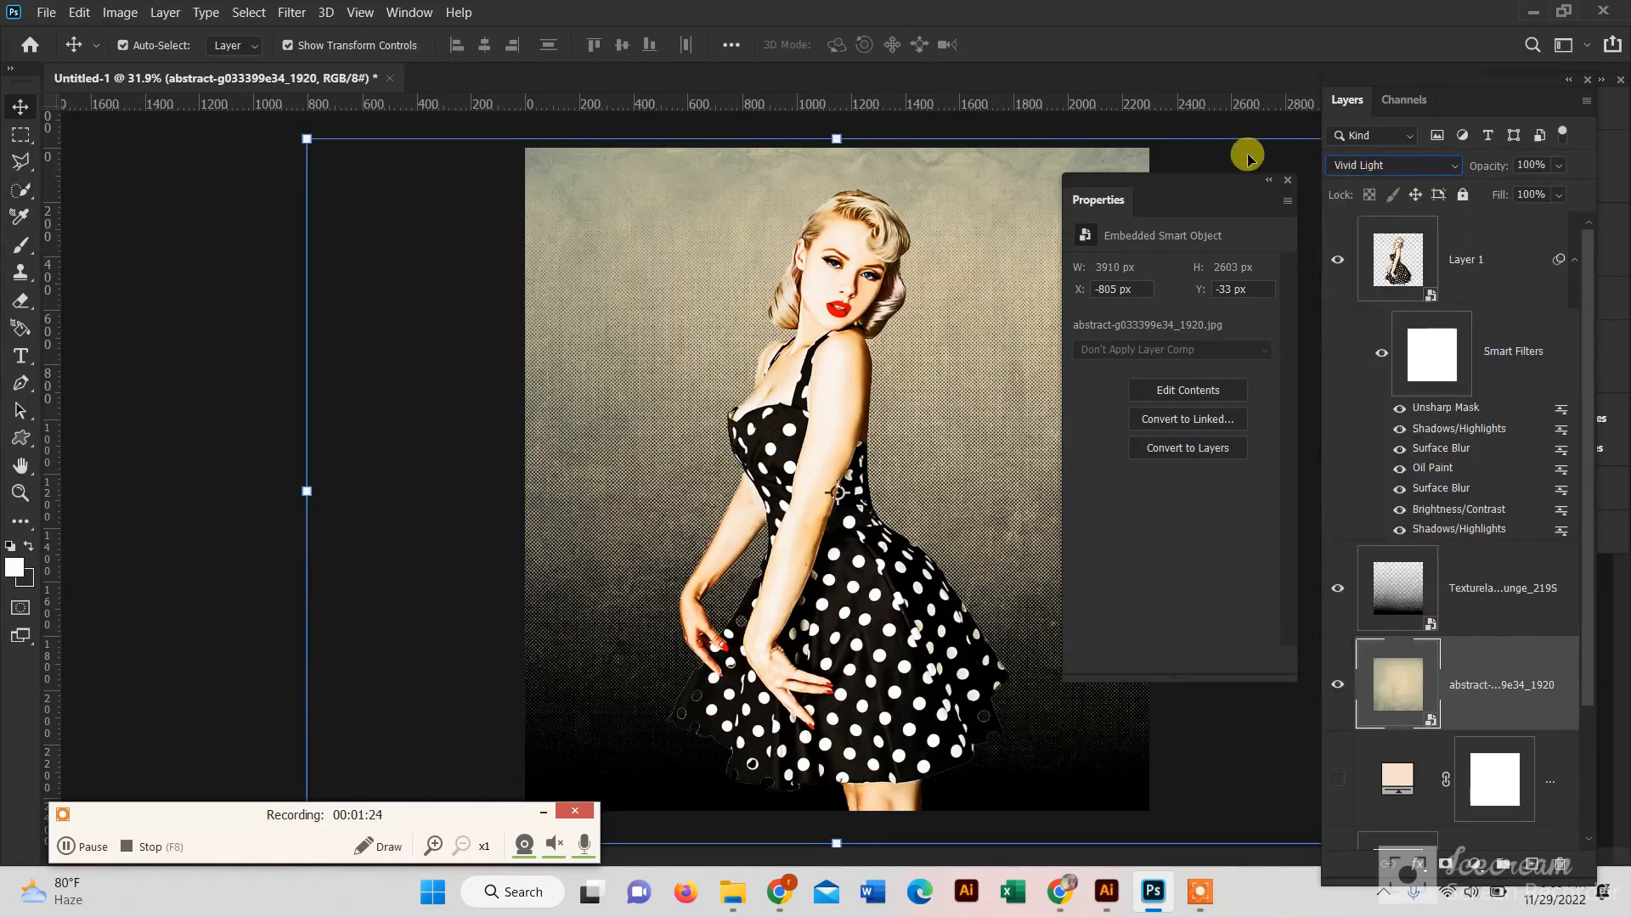
Add a Gradient Map clipped to the woman's layer and apply the red-to-yellow preset from the Texturelabs_4060_Vectortones group.
click(239, 209)
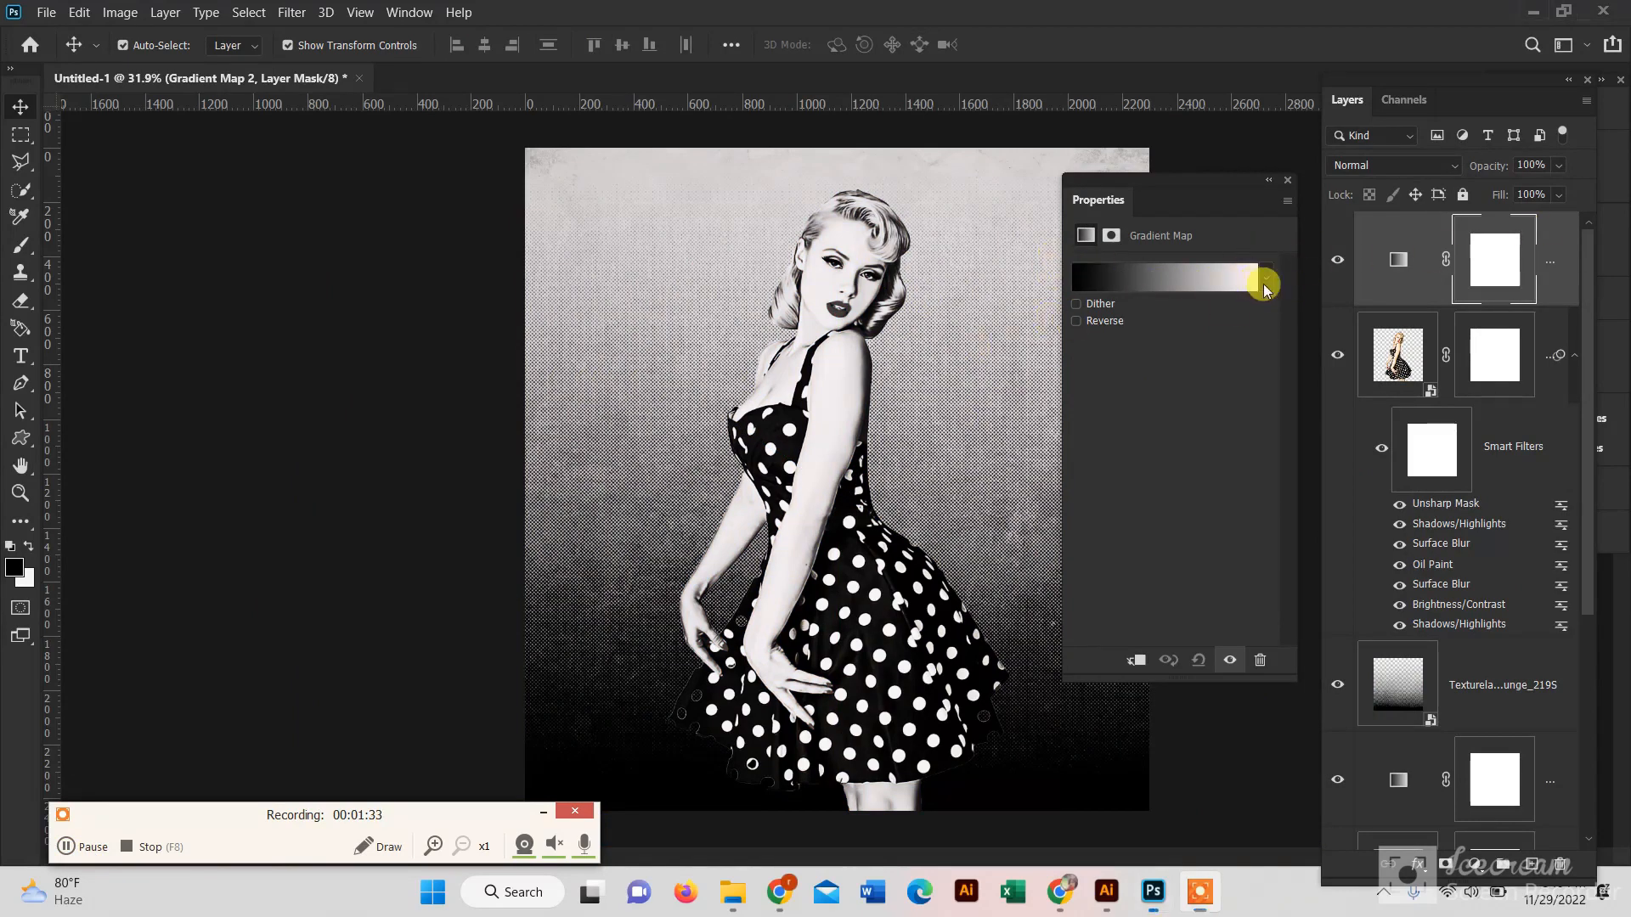
click(1265, 284)
click(1134, 661)
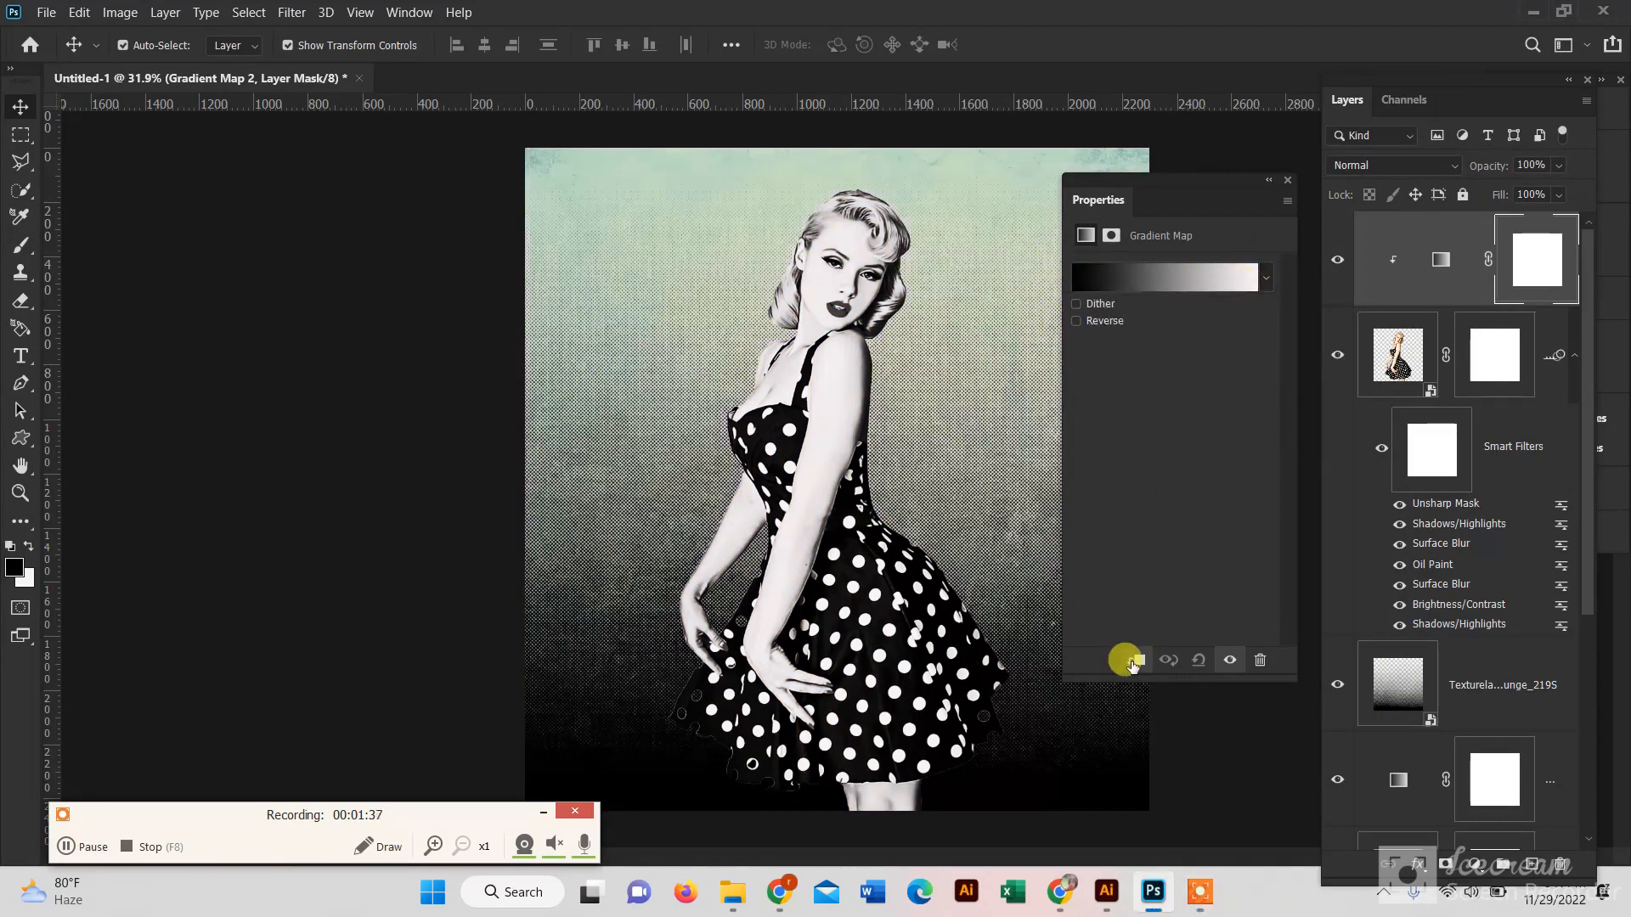
click(1265, 279)
click(1204, 433)
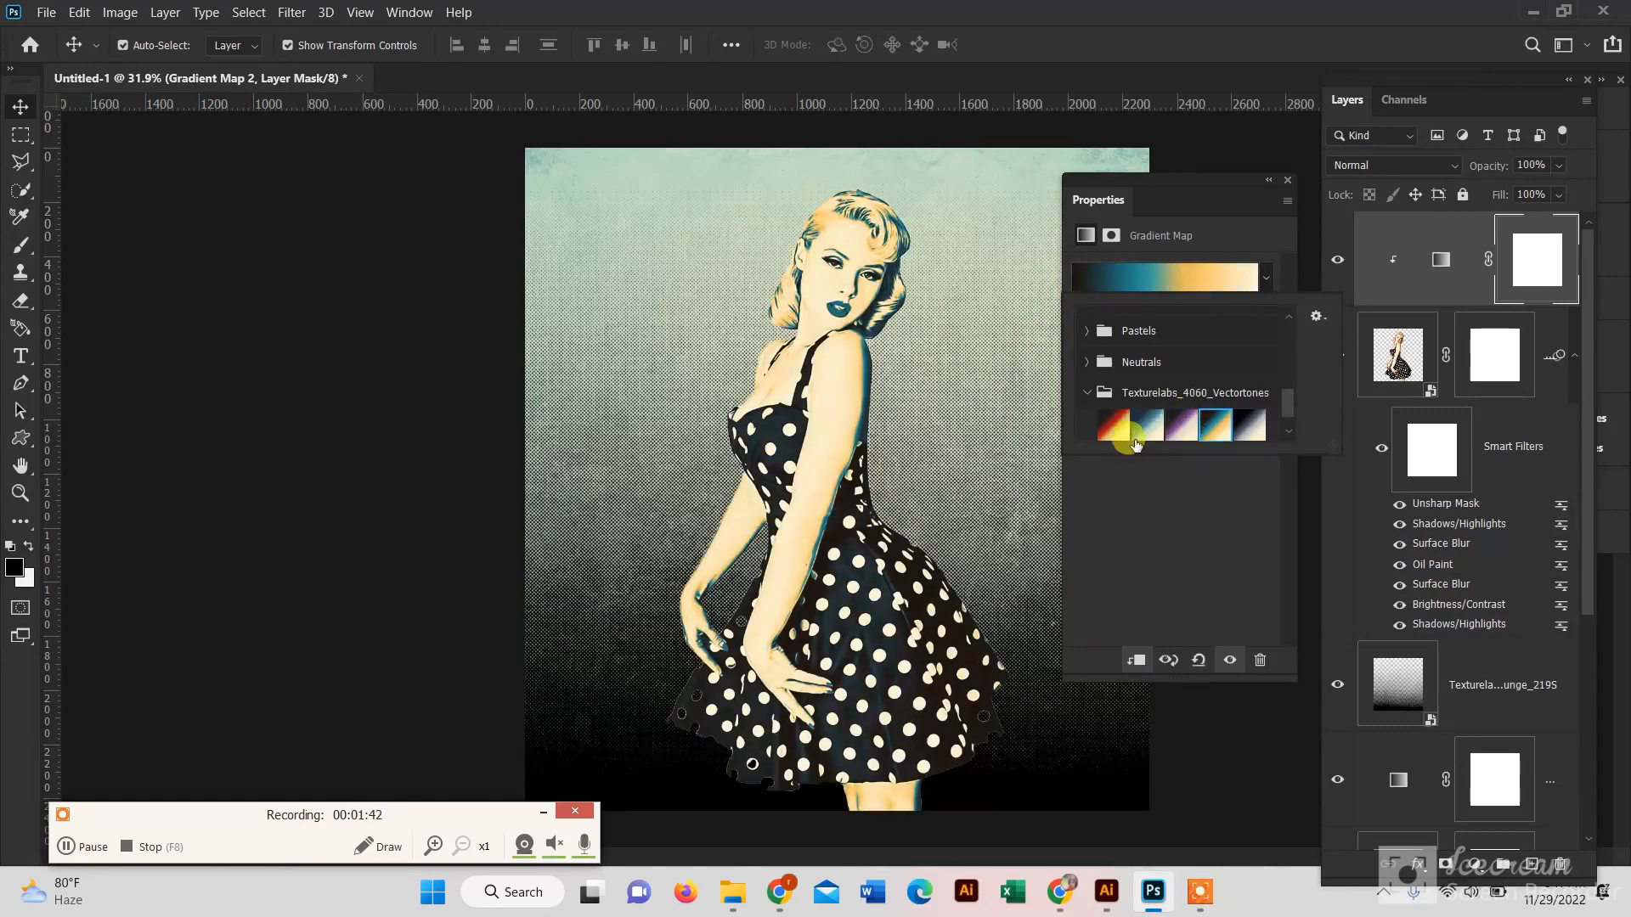
click(1123, 433)
click(1265, 279)
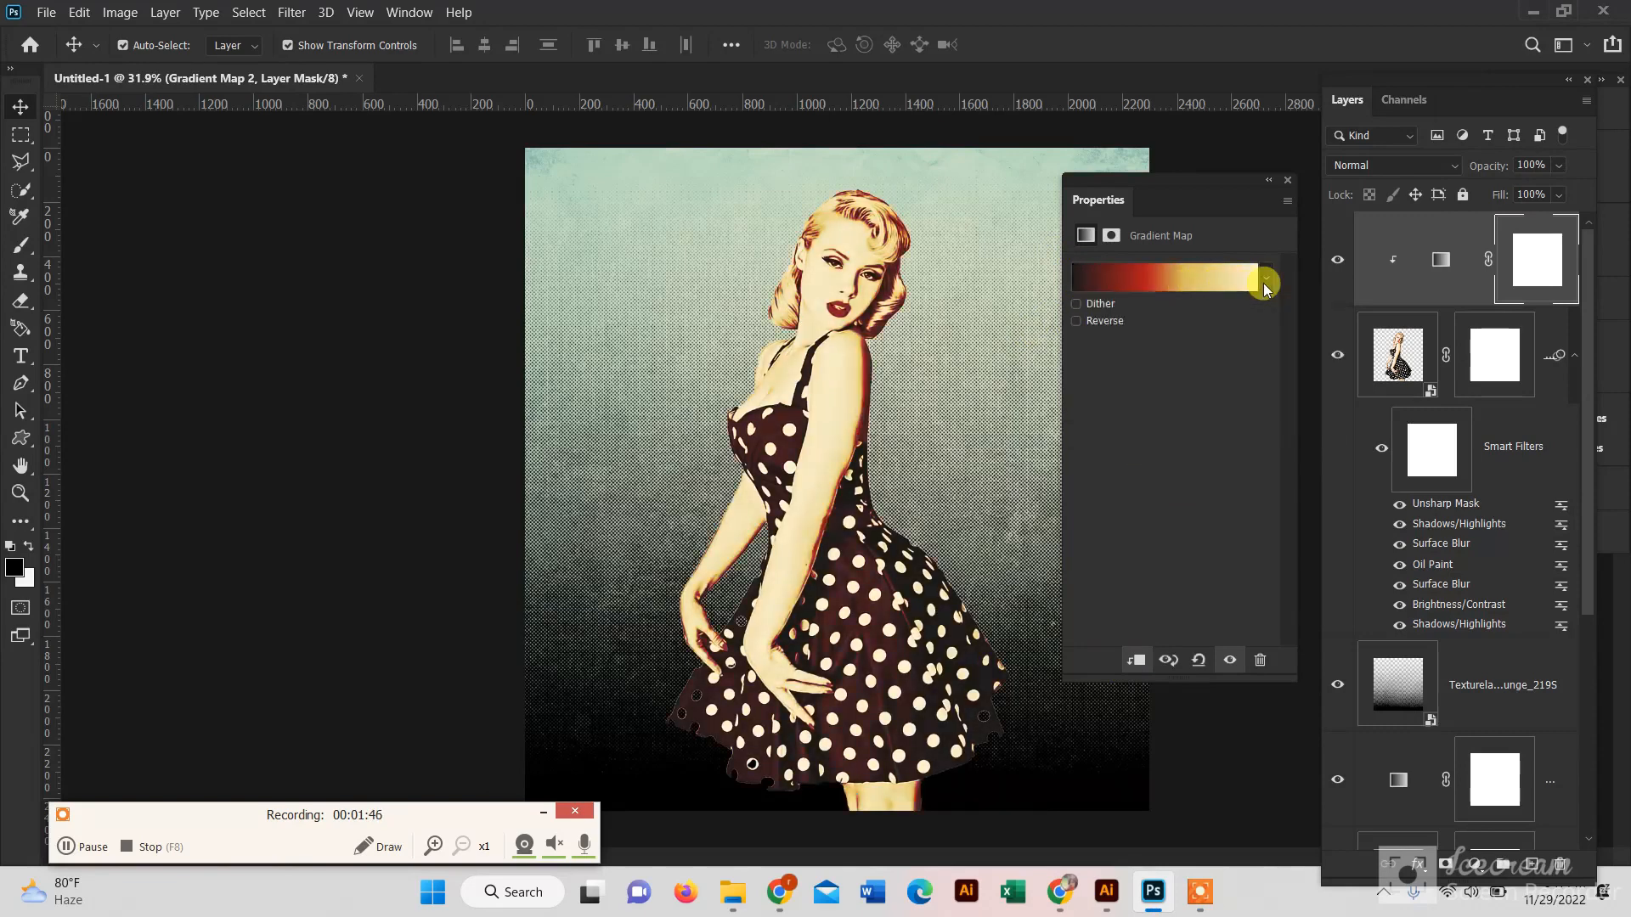
In the woman's Gradient Map, move the red stop to 33%, shift the gold stop toward the highlights, and add a second gold stop.
click(1216, 278)
drag(1327, 452, 1317, 452)
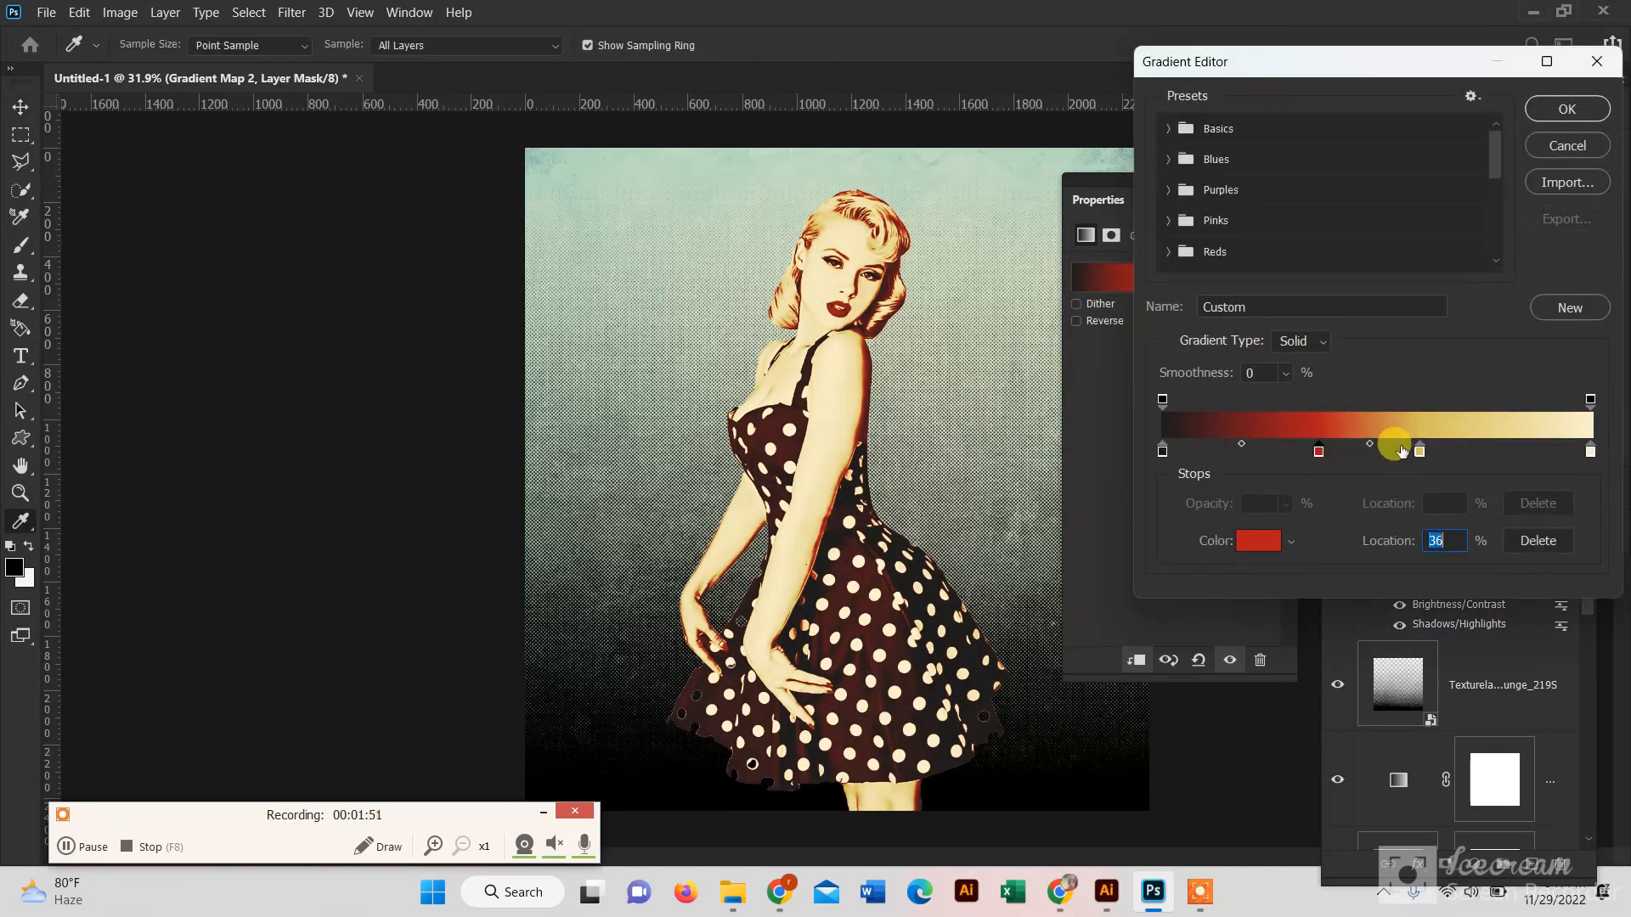
drag(1420, 451, 1443, 451)
click(1536, 450)
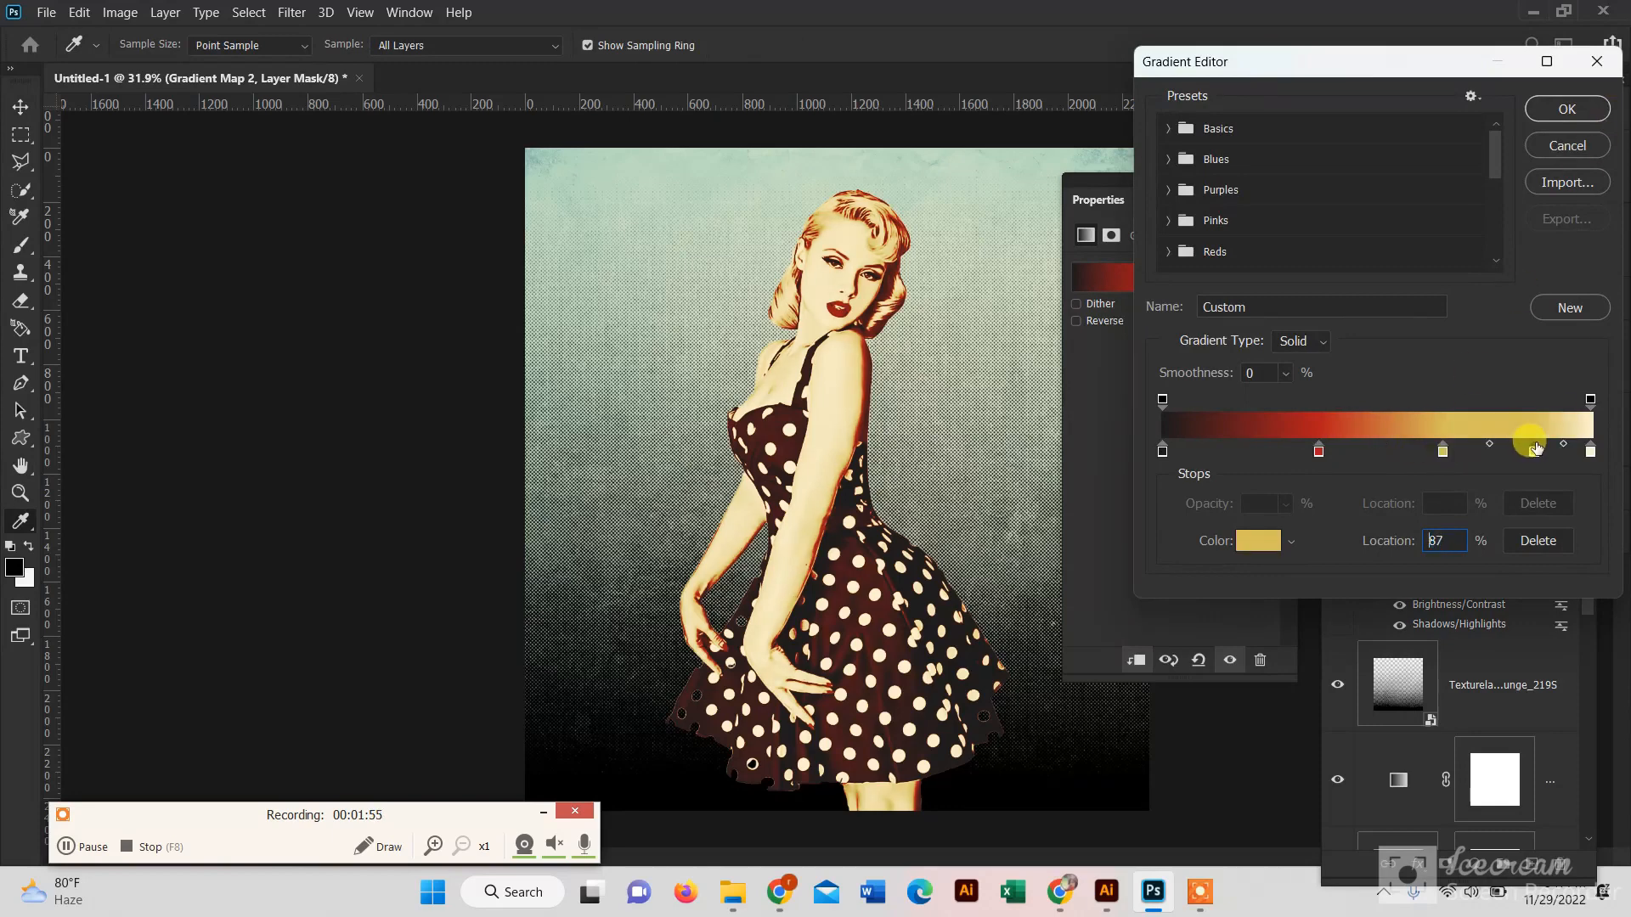
click(1319, 451)
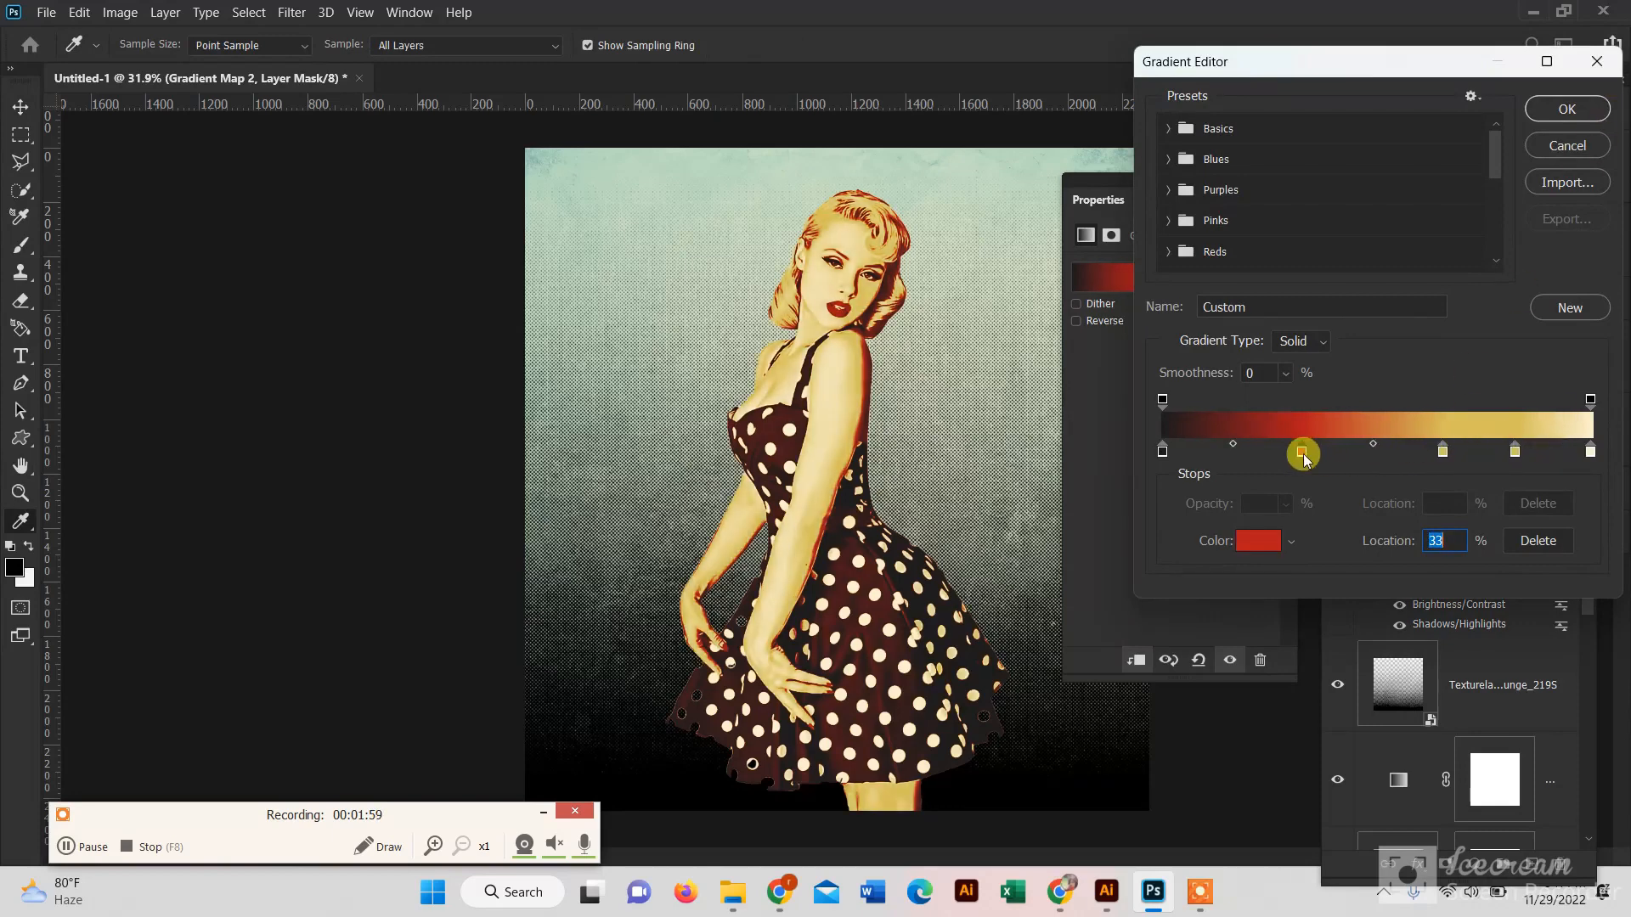
click(1567, 109)
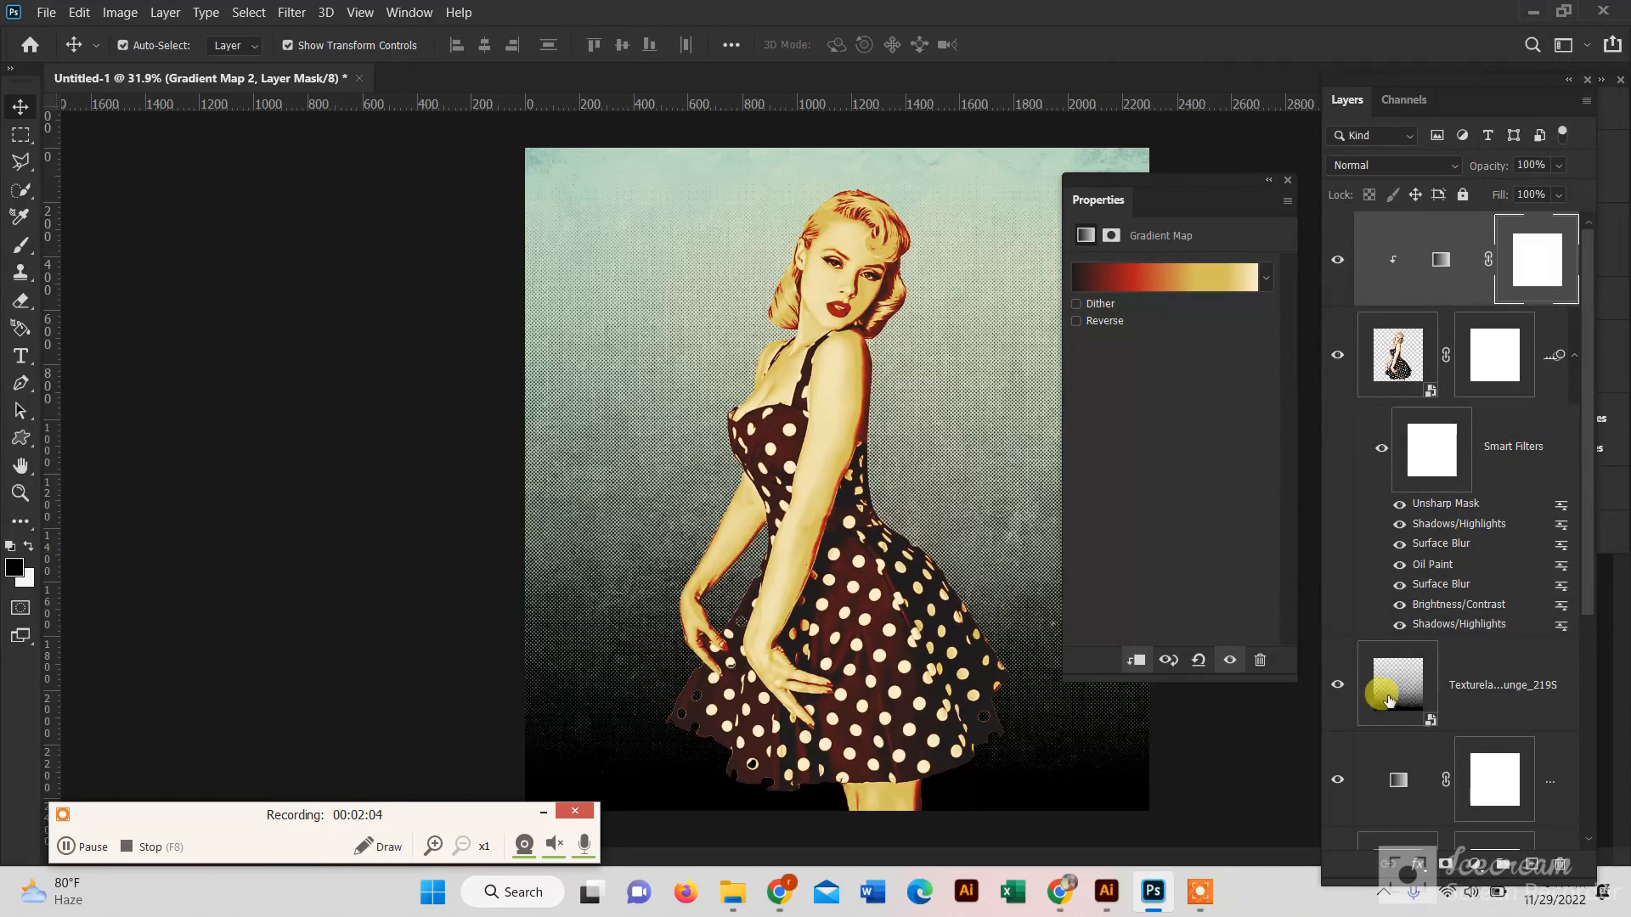
Switch the background Gradient Map to the red-to-yellow preset from the Texturelabs_4060_Vectortones group.
click(1397, 789)
click(1266, 278)
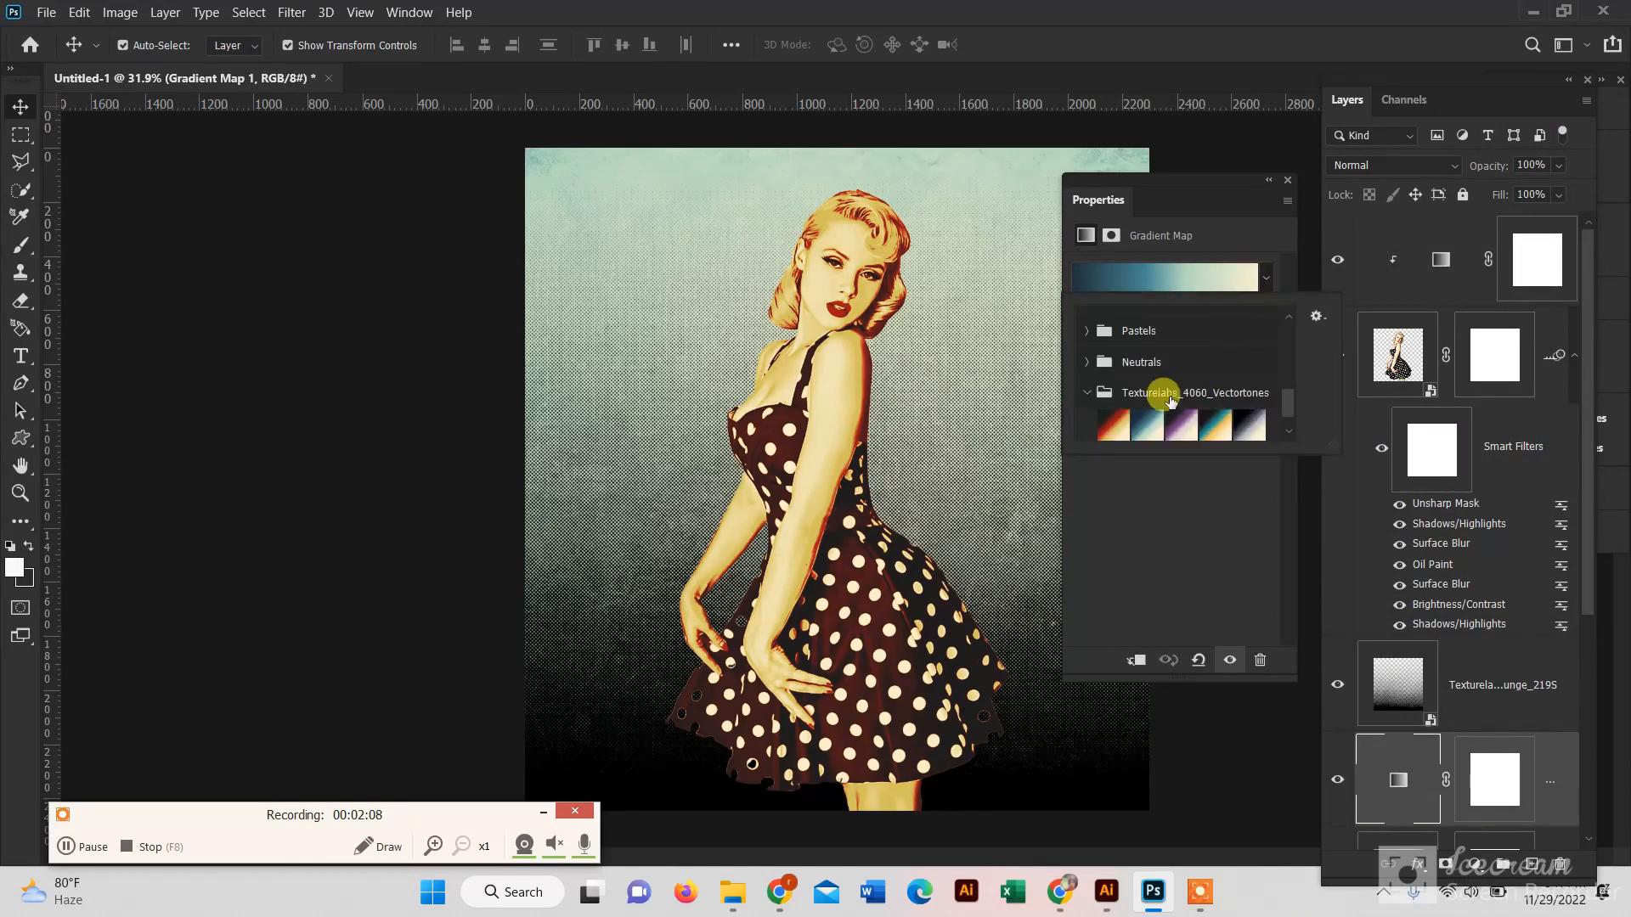
click(1112, 425)
click(1149, 441)
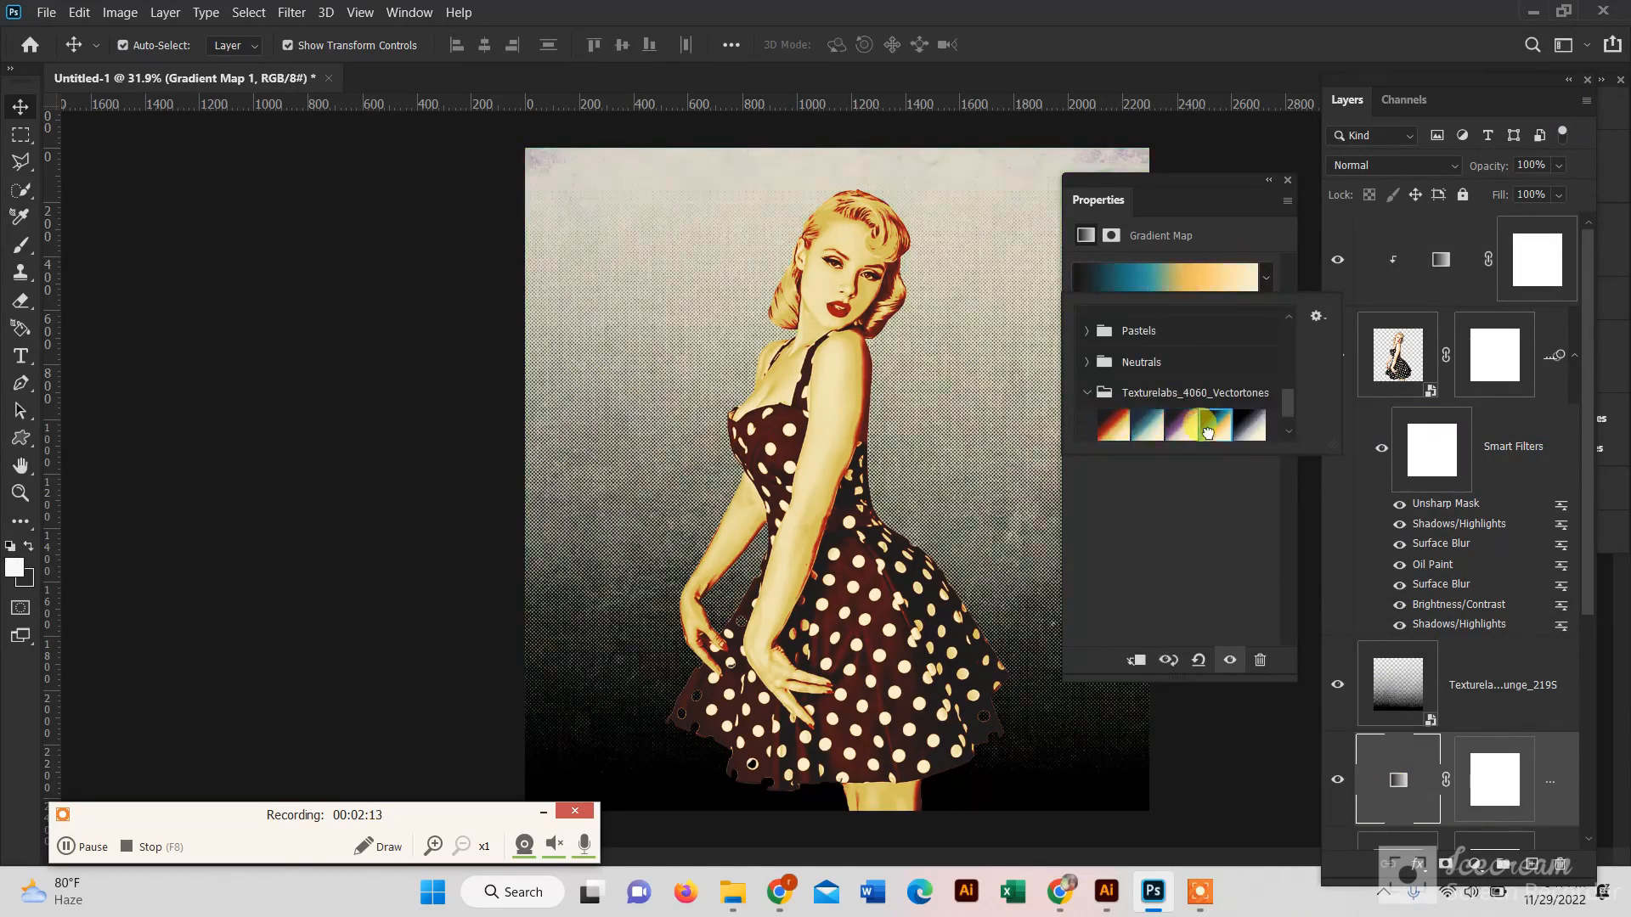
click(1111, 426)
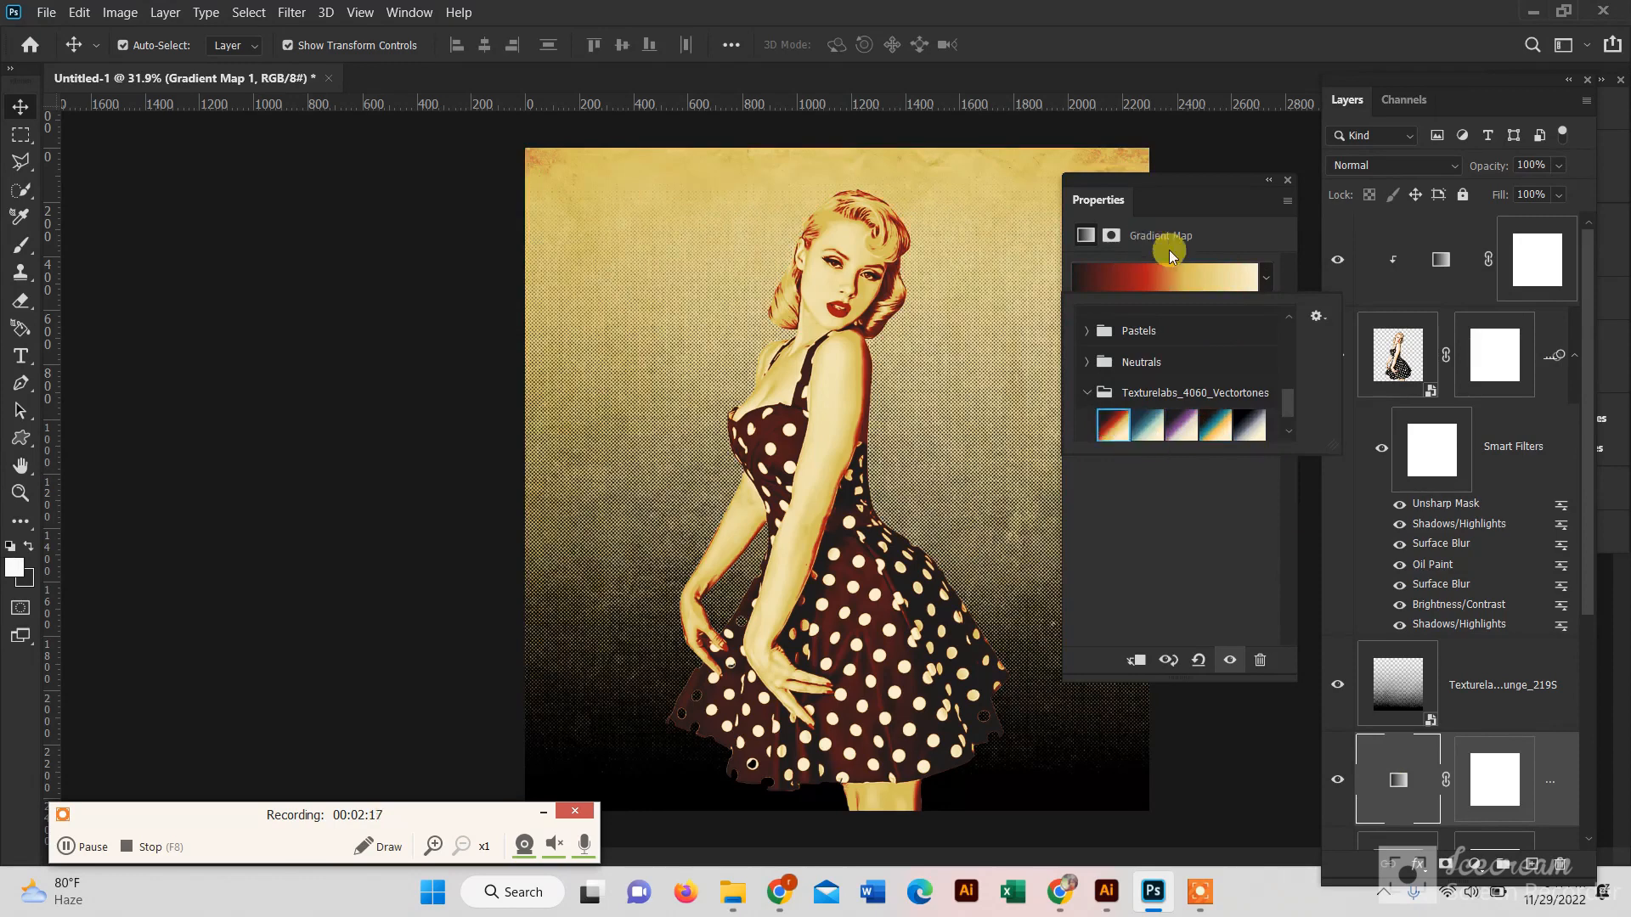
Edit the background gradient with two red stops in the darker range, the gold stop at 53% and the gold-to-cream midpoint at 6%.
click(1173, 277)
drag(1333, 451, 1220, 451)
drag(1274, 451, 1314, 451)
mouse_move(1420, 452)
mouse_down()
mouse_move(1506, 453)
mouse_move(1387, 447)
mouse_up()
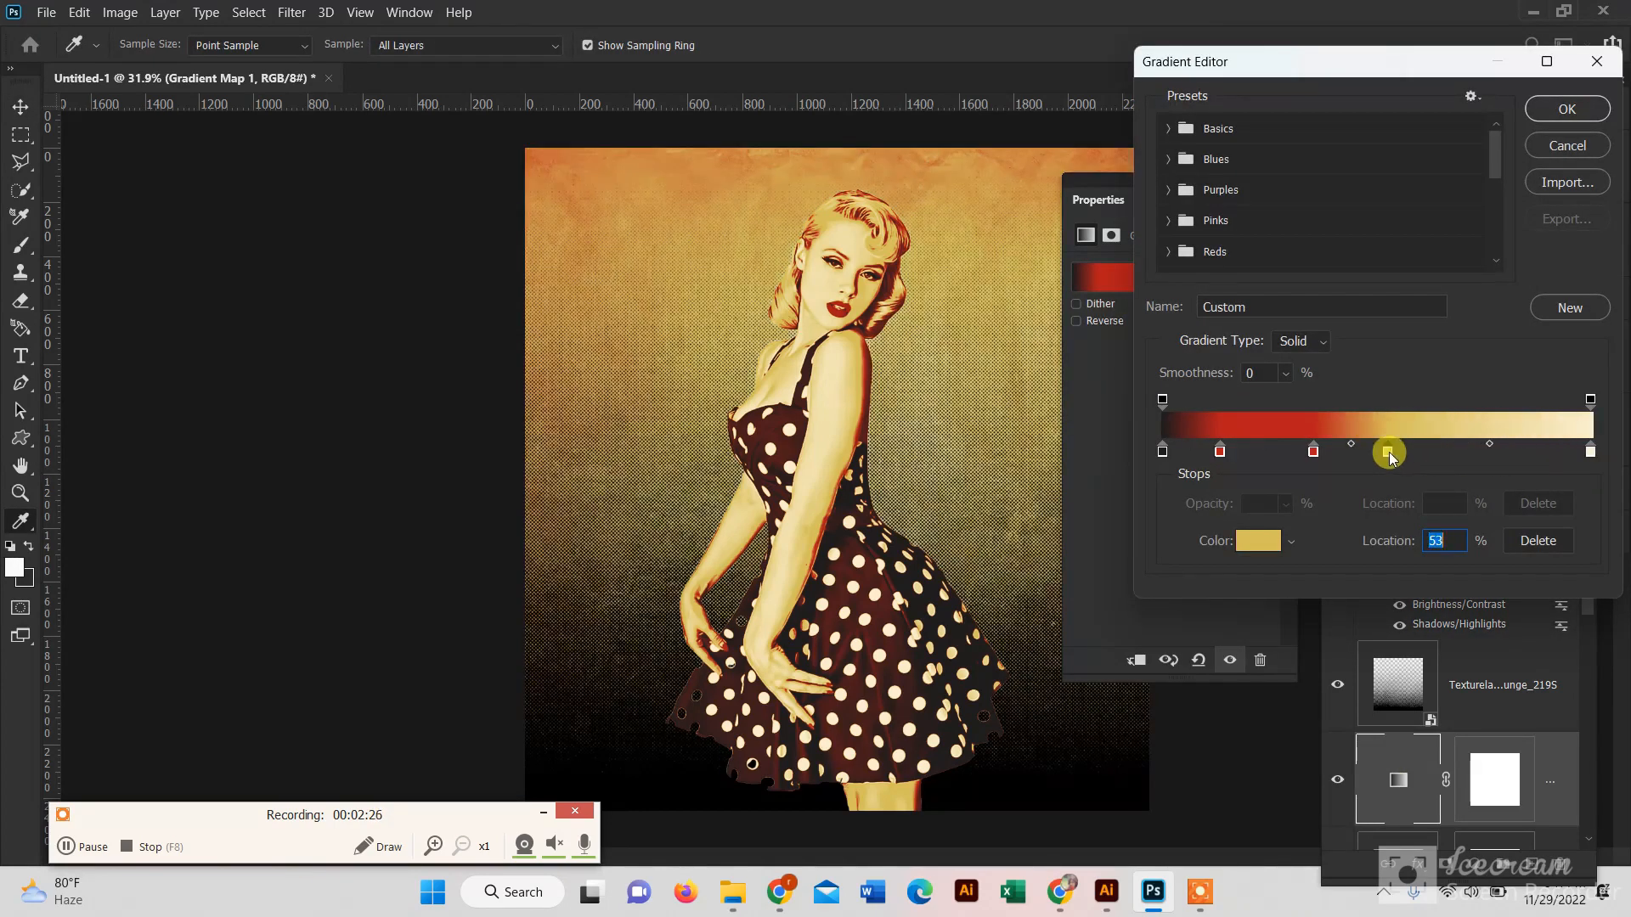
drag(1493, 448, 1404, 446)
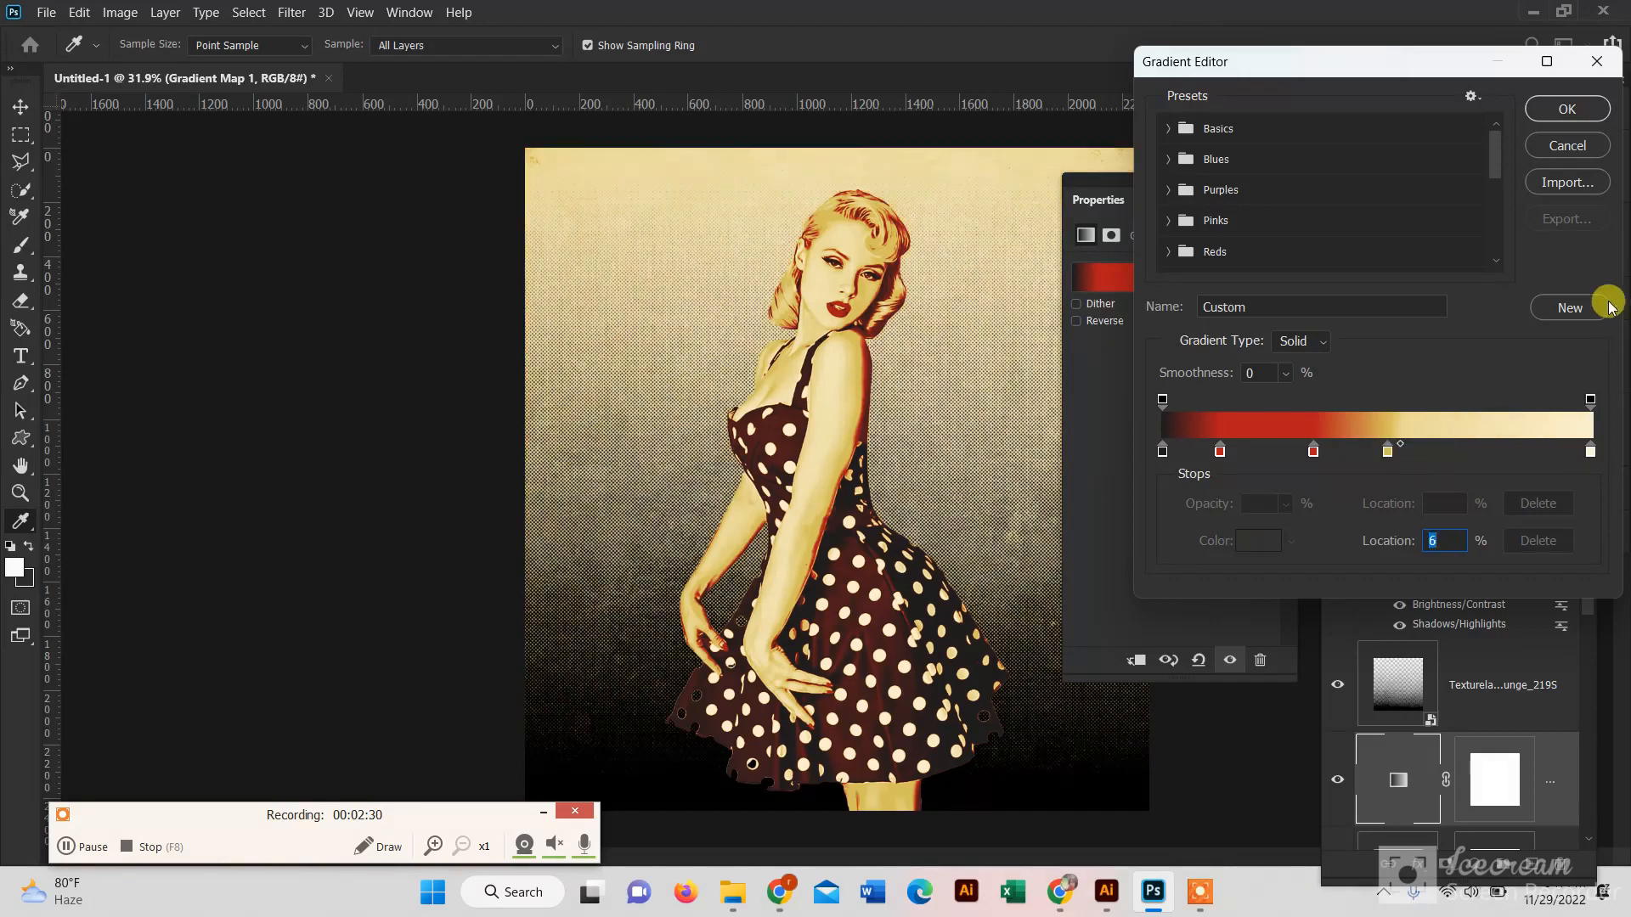
click(1568, 108)
key(Delete)
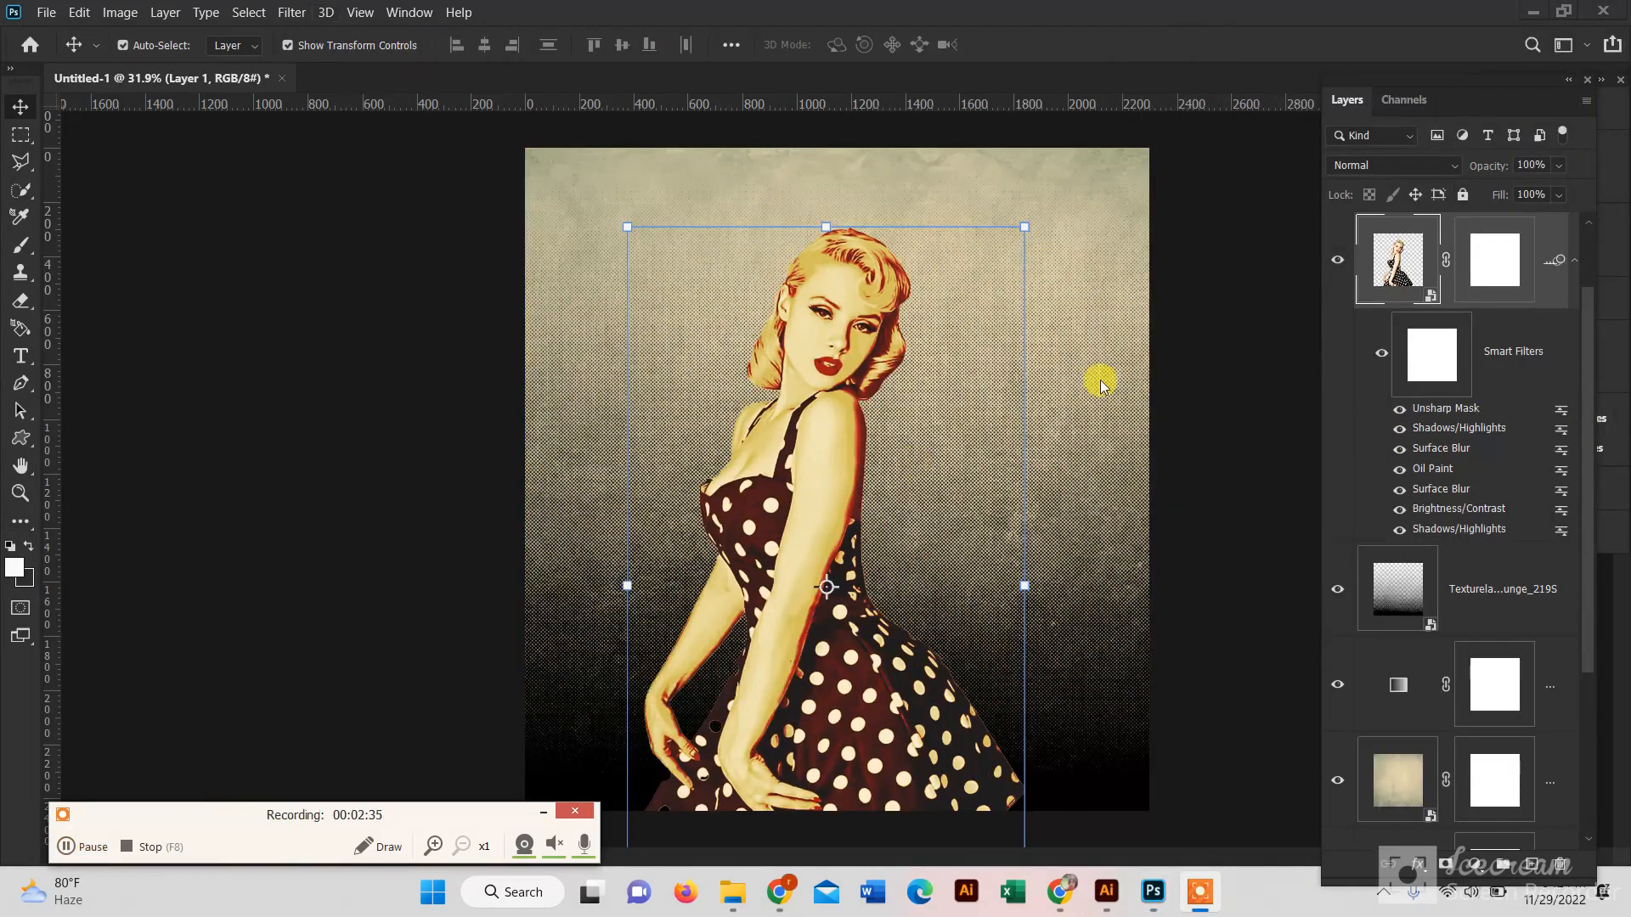
Try the Find Edges filter on the woman's layer and undo it.
click(292, 12)
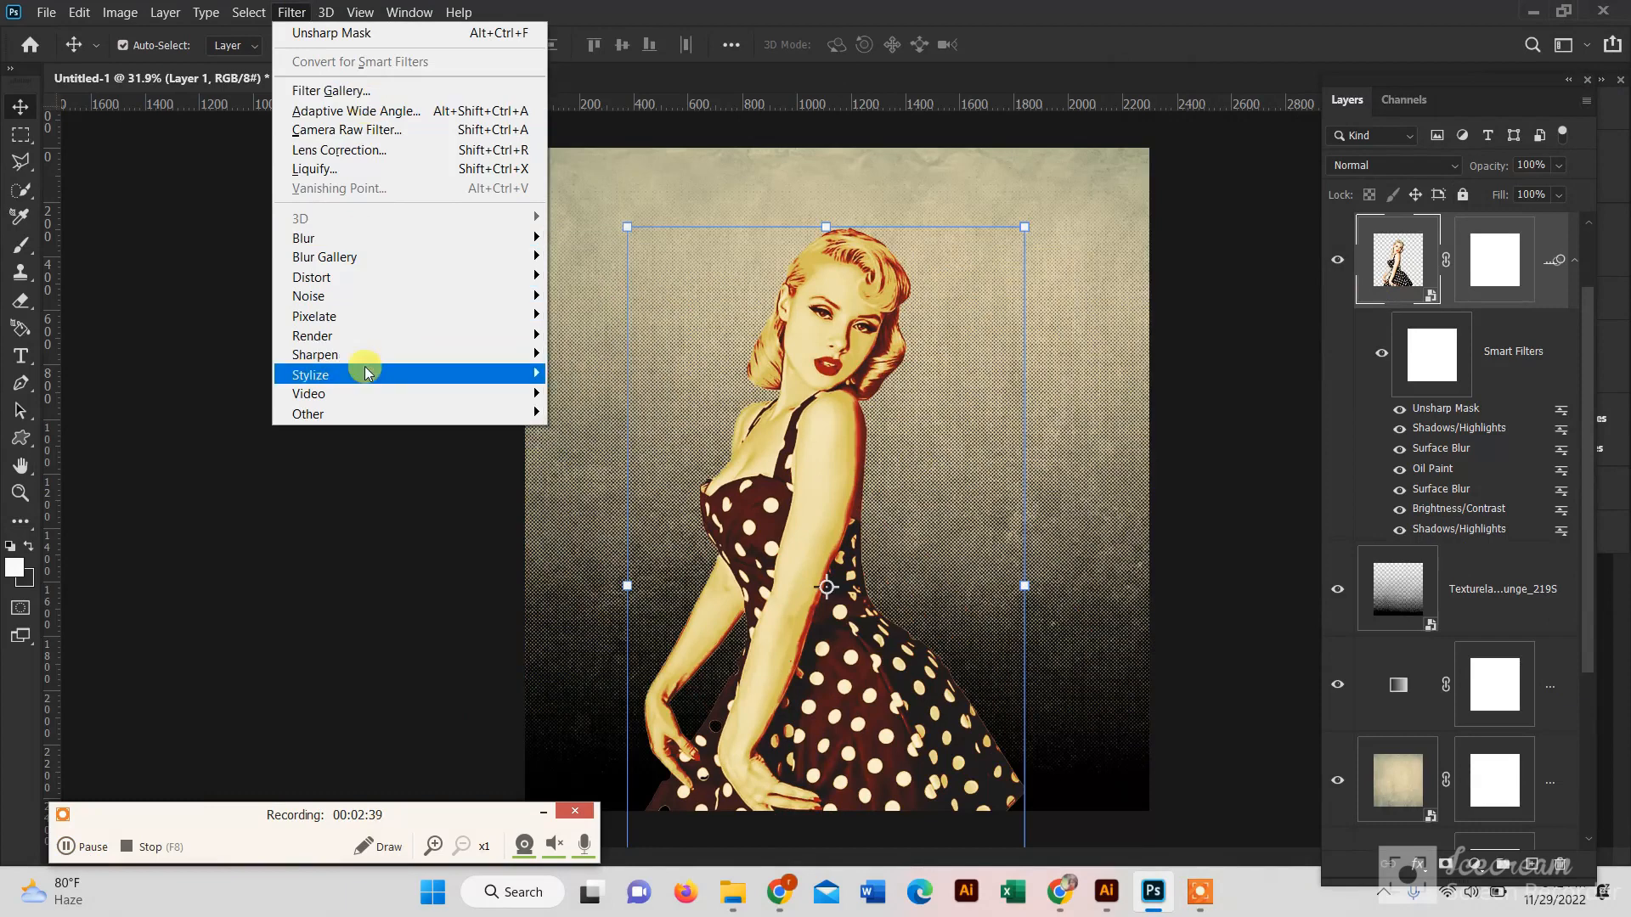
mouse_move(480, 382)
click(612, 430)
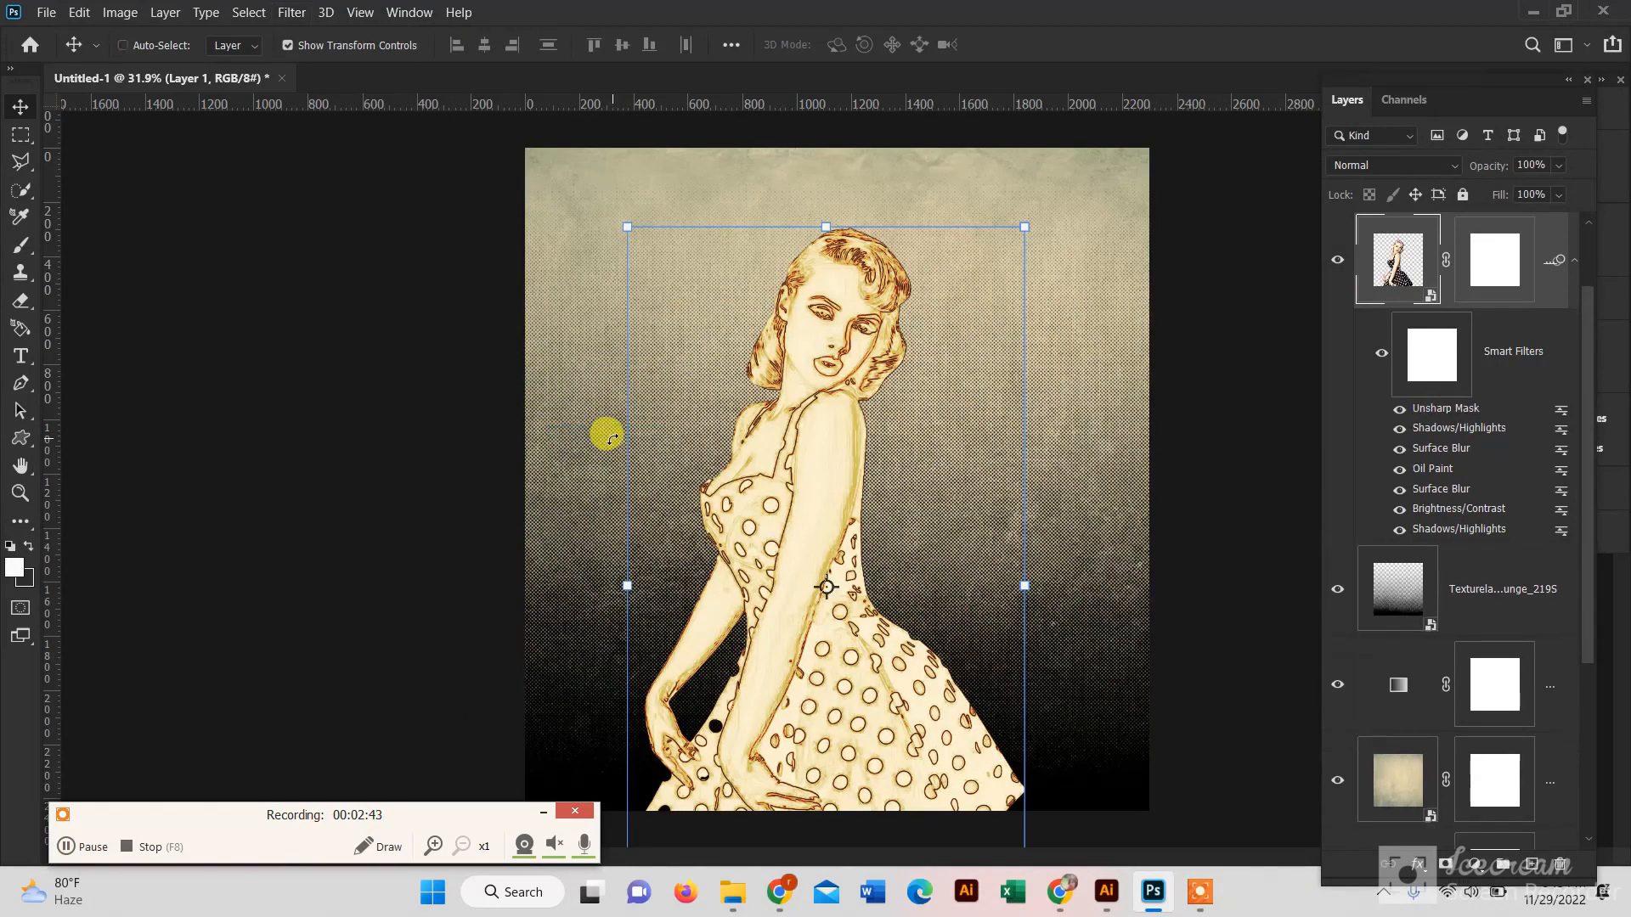
key(ctrl+z)
Apply another Oil Paint filter to the woman with stylization 7.9, cleanliness 1.4, scale 0.1, bristle detail 7.1 and no lighting.
click(291, 12)
mouse_move(382, 379)
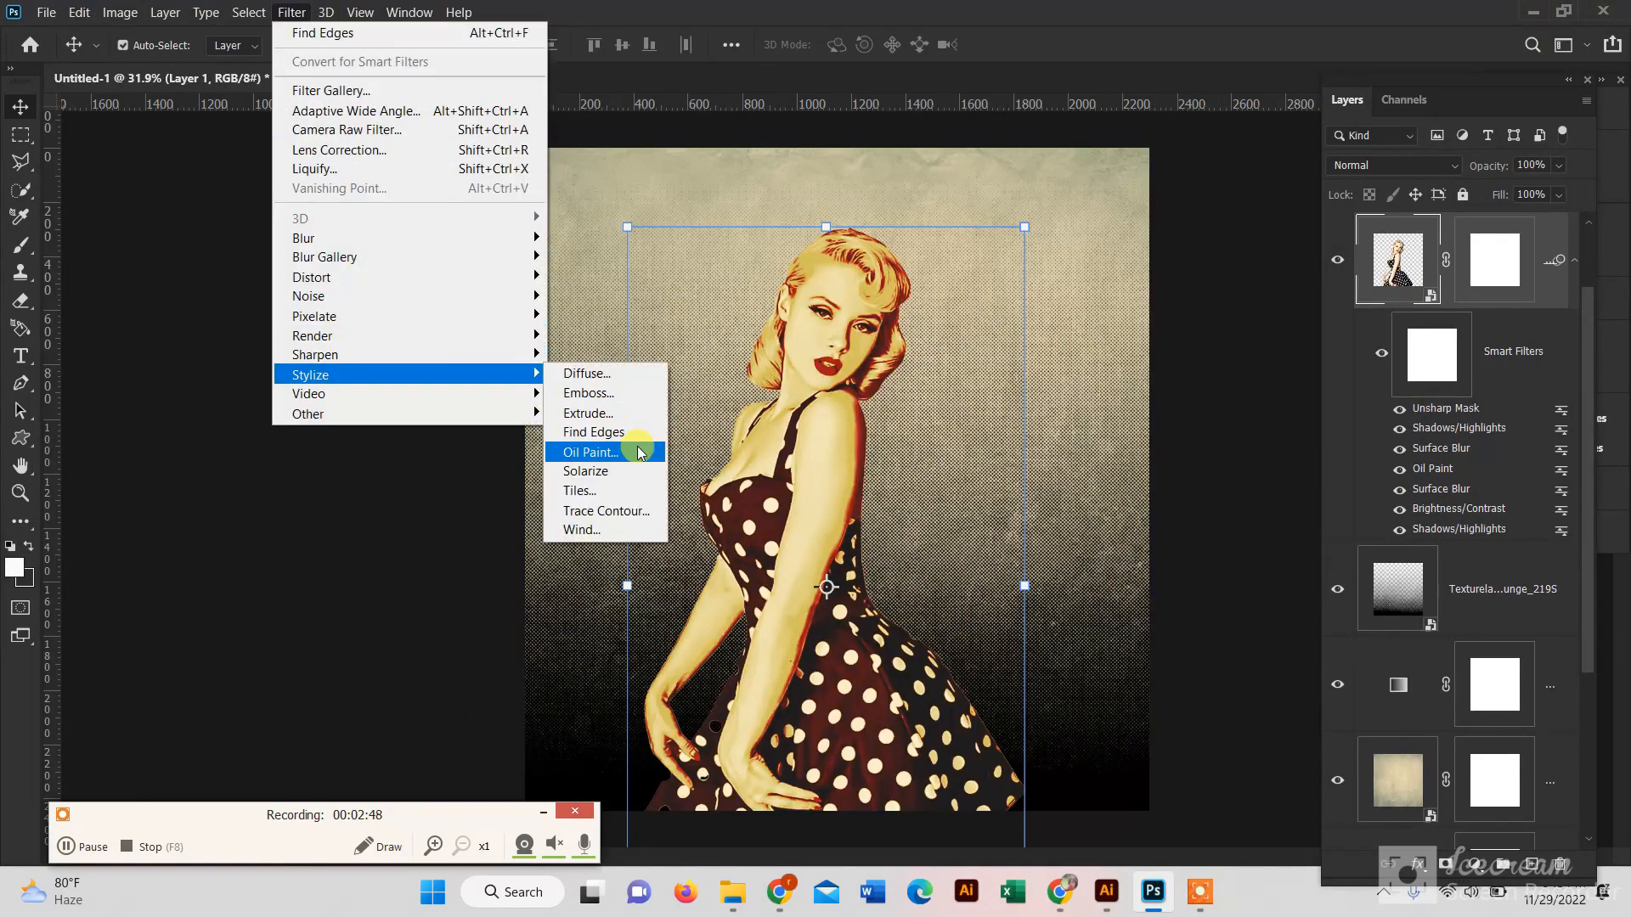
click(637, 451)
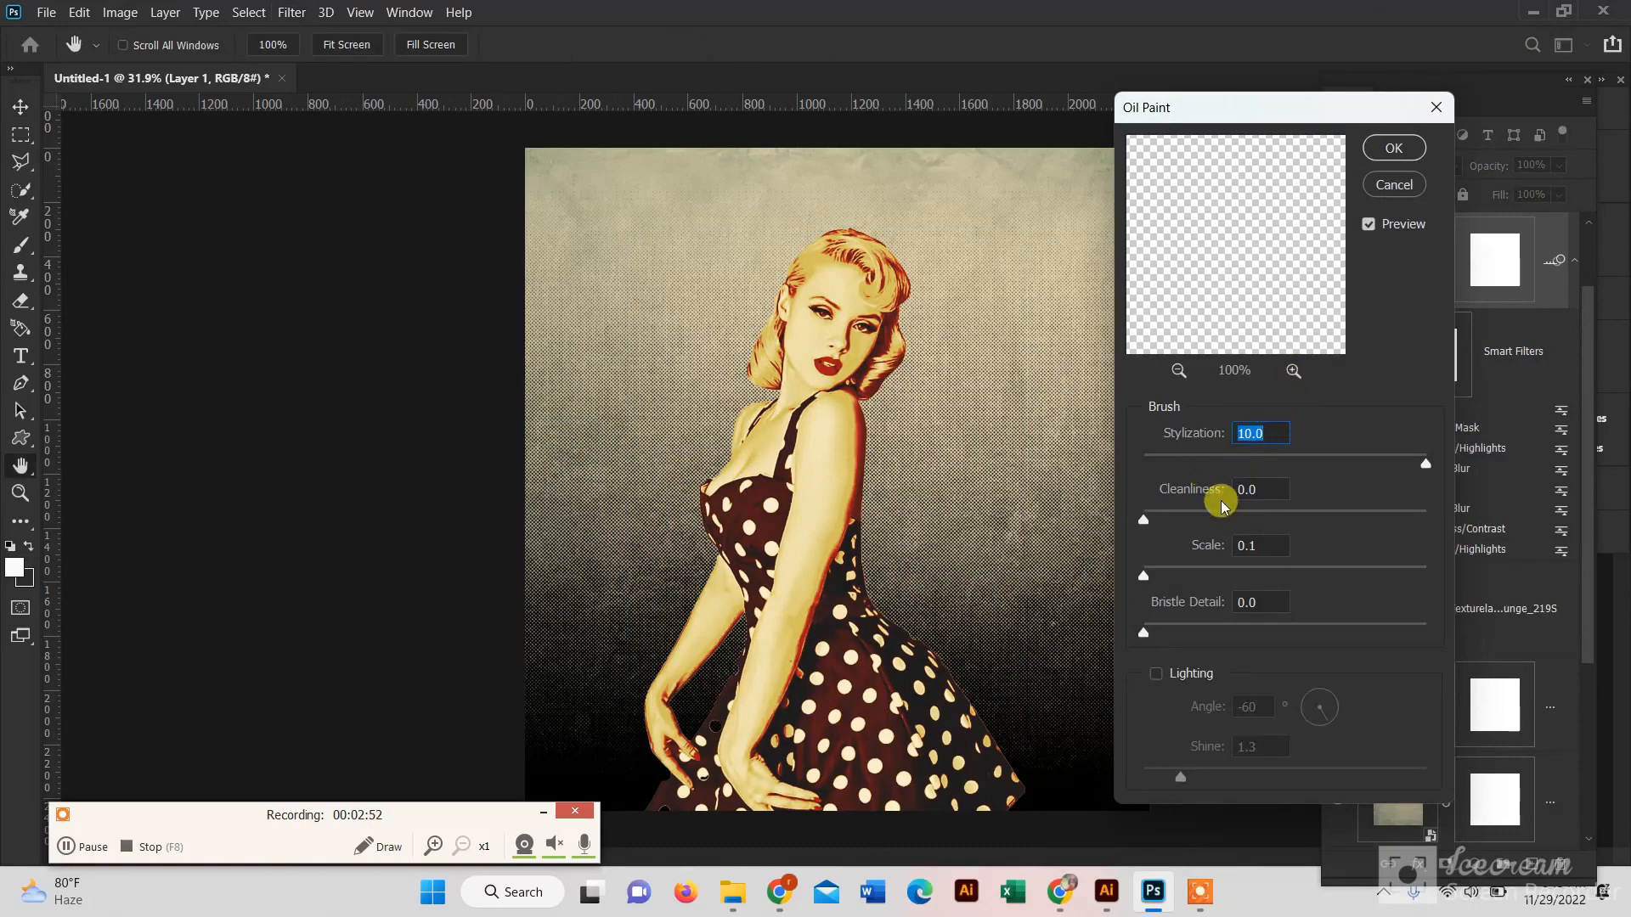
mouse_move(1190, 229)
mouse_down()
mouse_move(1567, 418)
mouse_move(1603, 520)
mouse_up()
drag(1209, 255, 1121, 437)
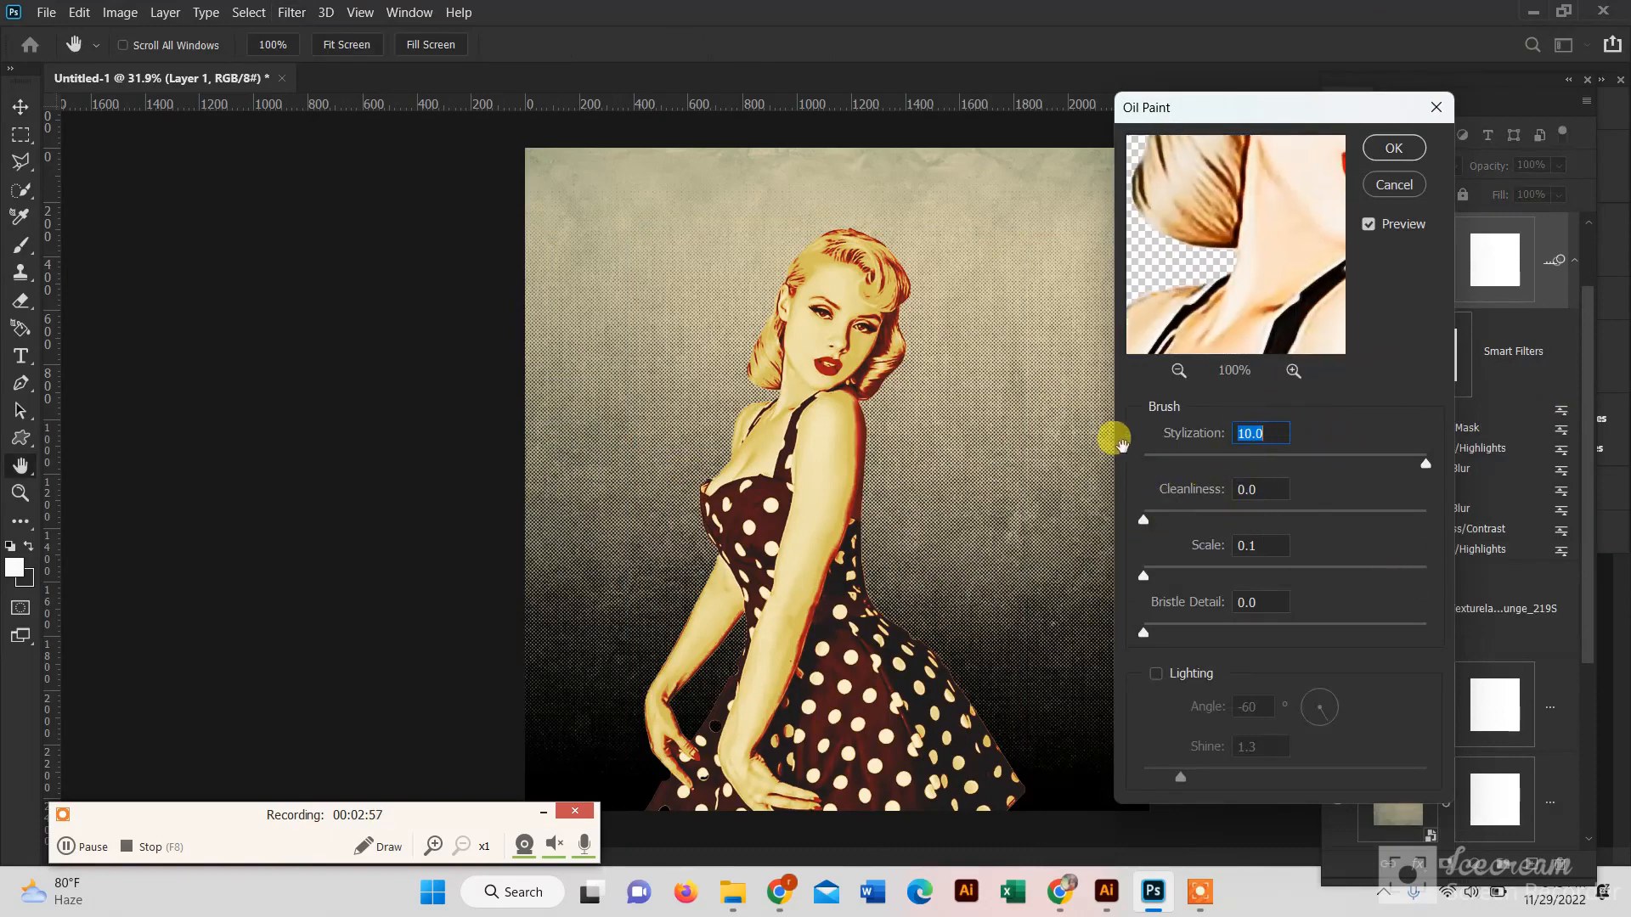
drag(1291, 186, 1241, 292)
drag(1147, 516, 1182, 520)
click(1162, 578)
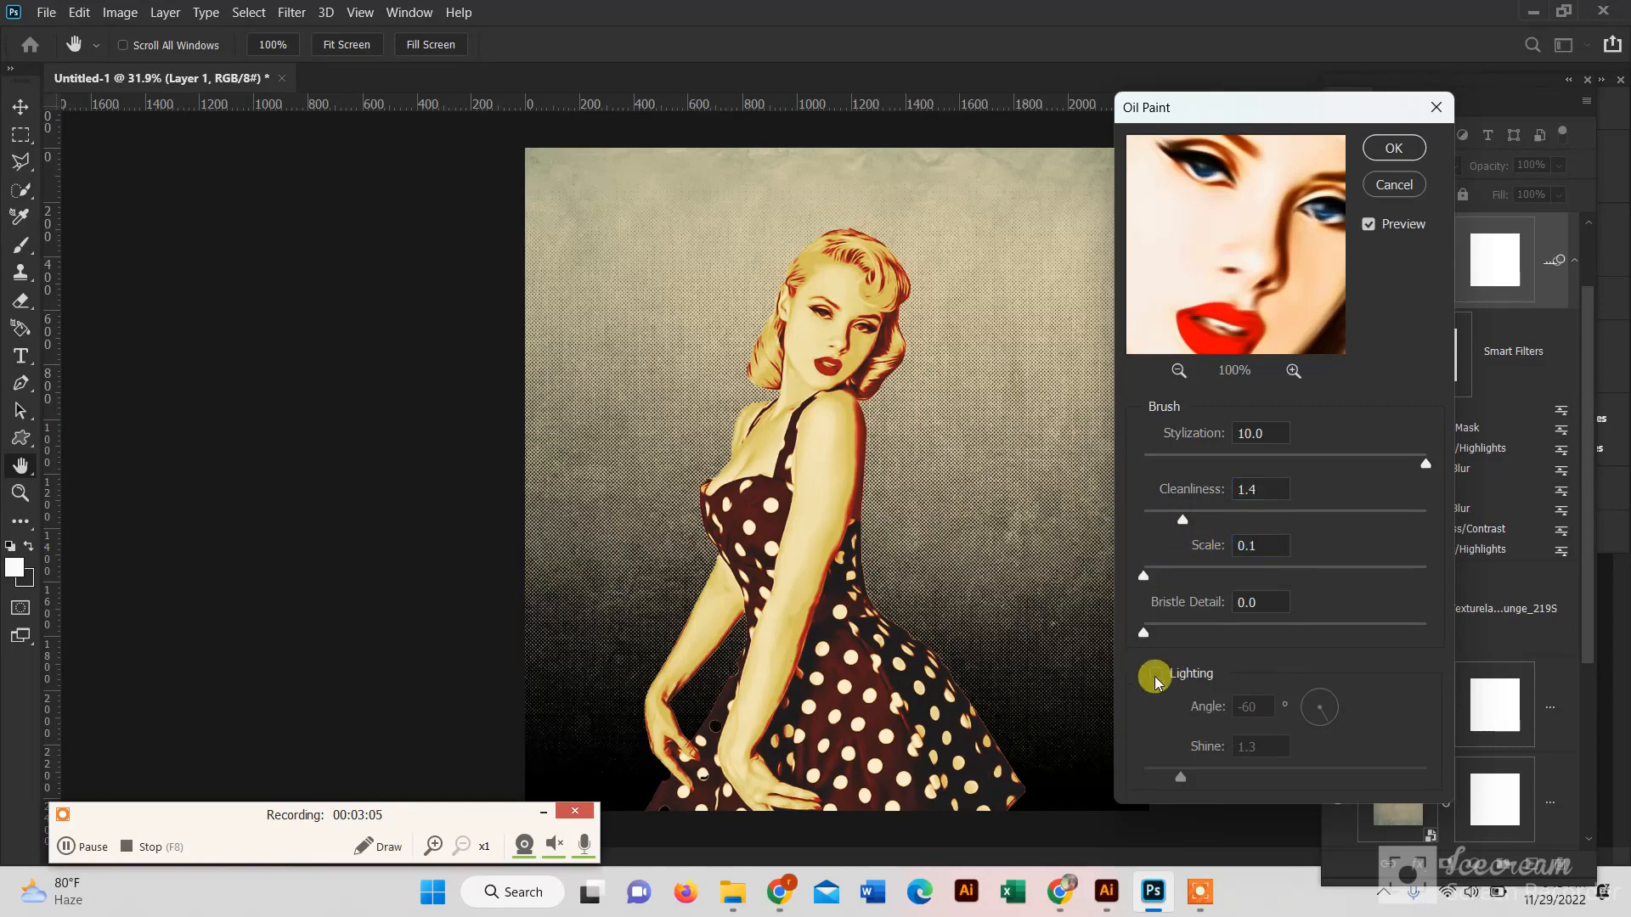
click(1146, 632)
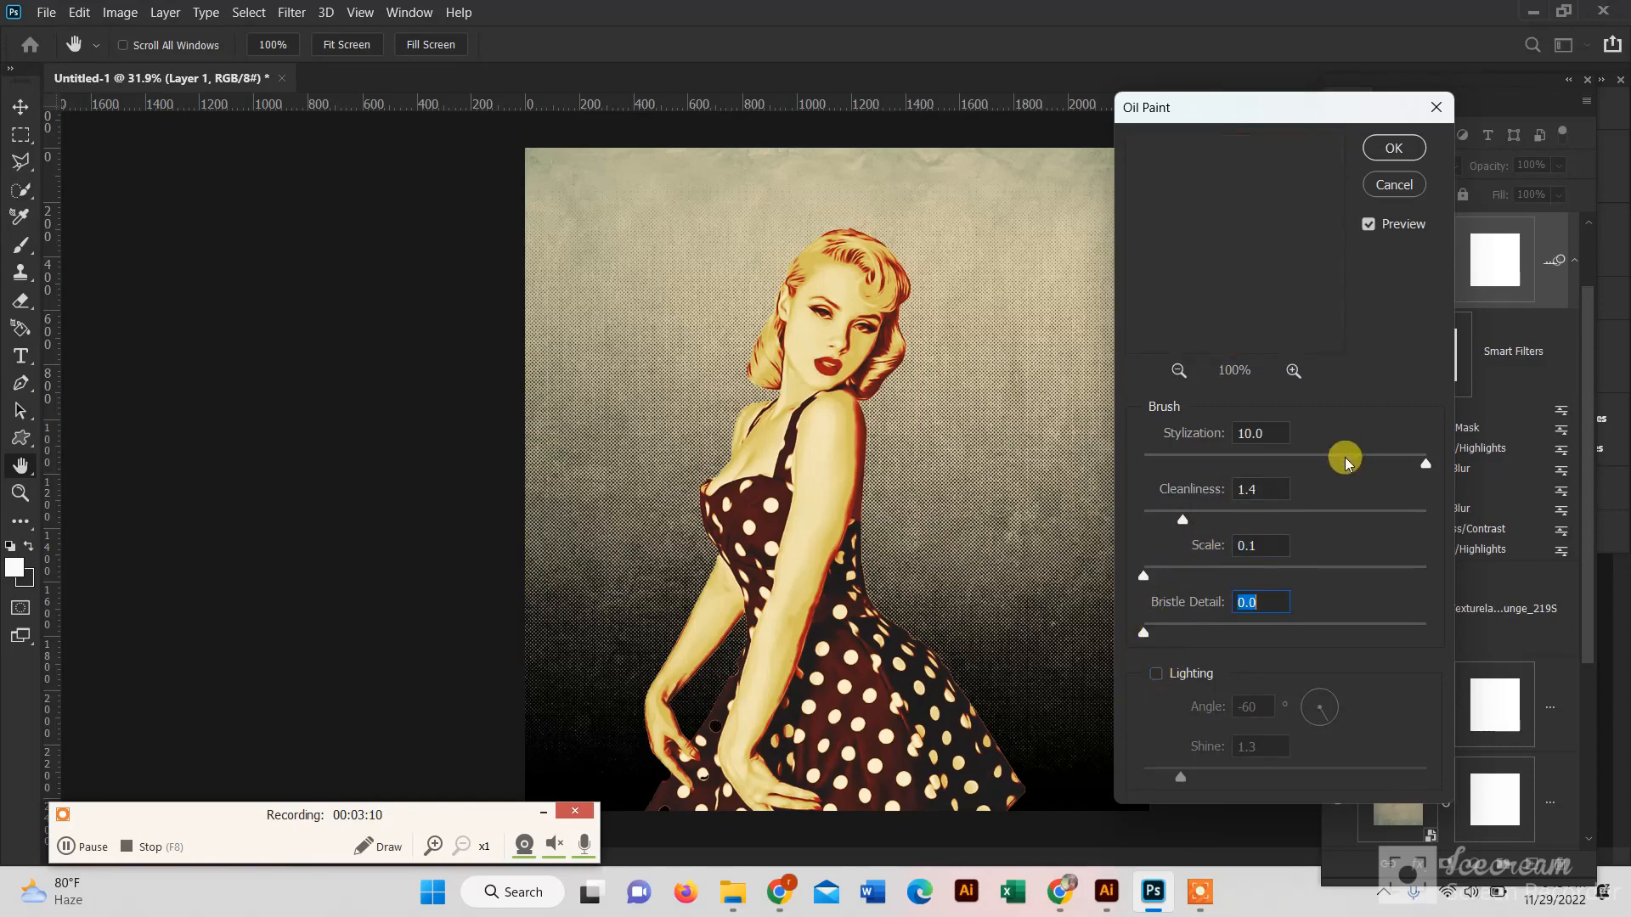
drag(1345, 462, 1373, 459)
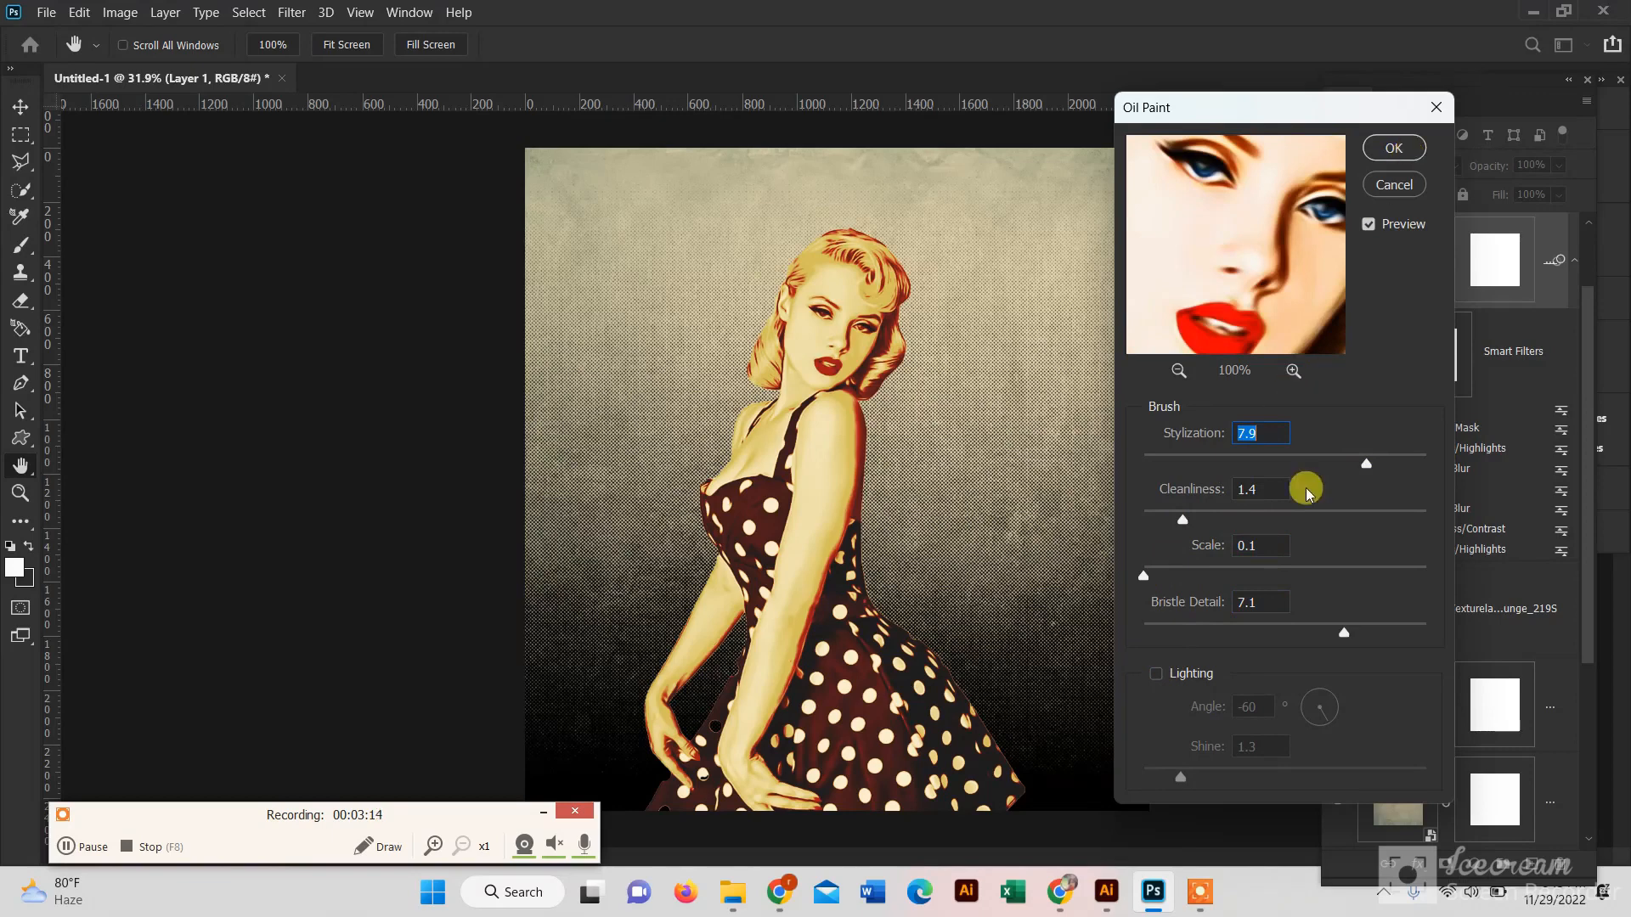
click(1393, 149)
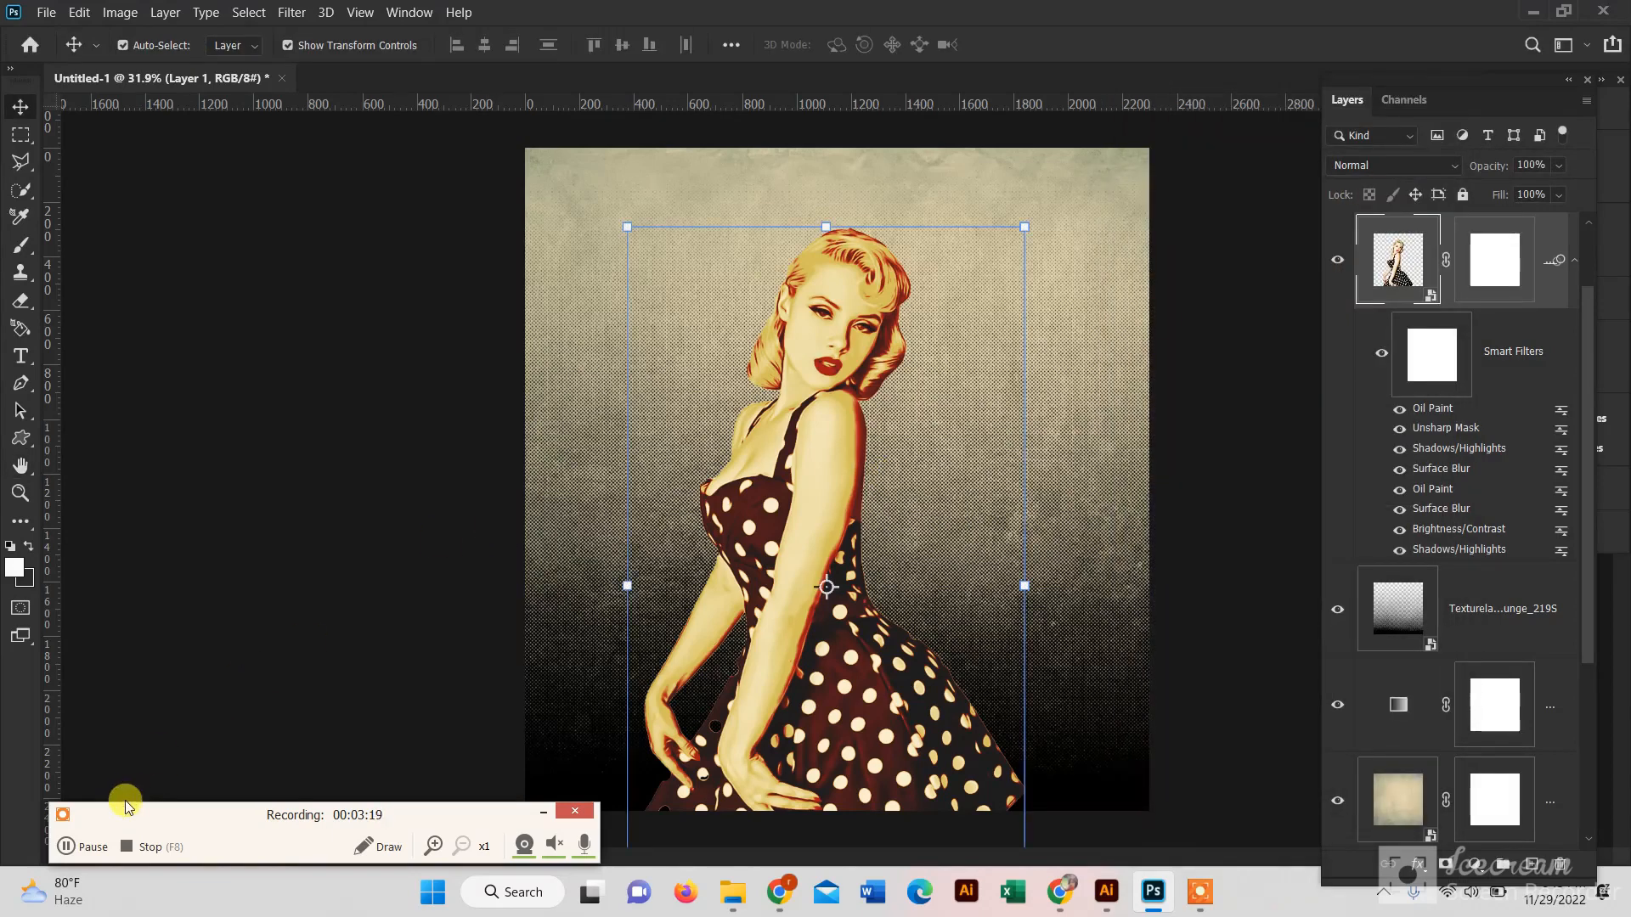
Add a blank layer at the top of the layer stack, above the woman's clipped Gradient Map.
click(45, 12)
click(1532, 864)
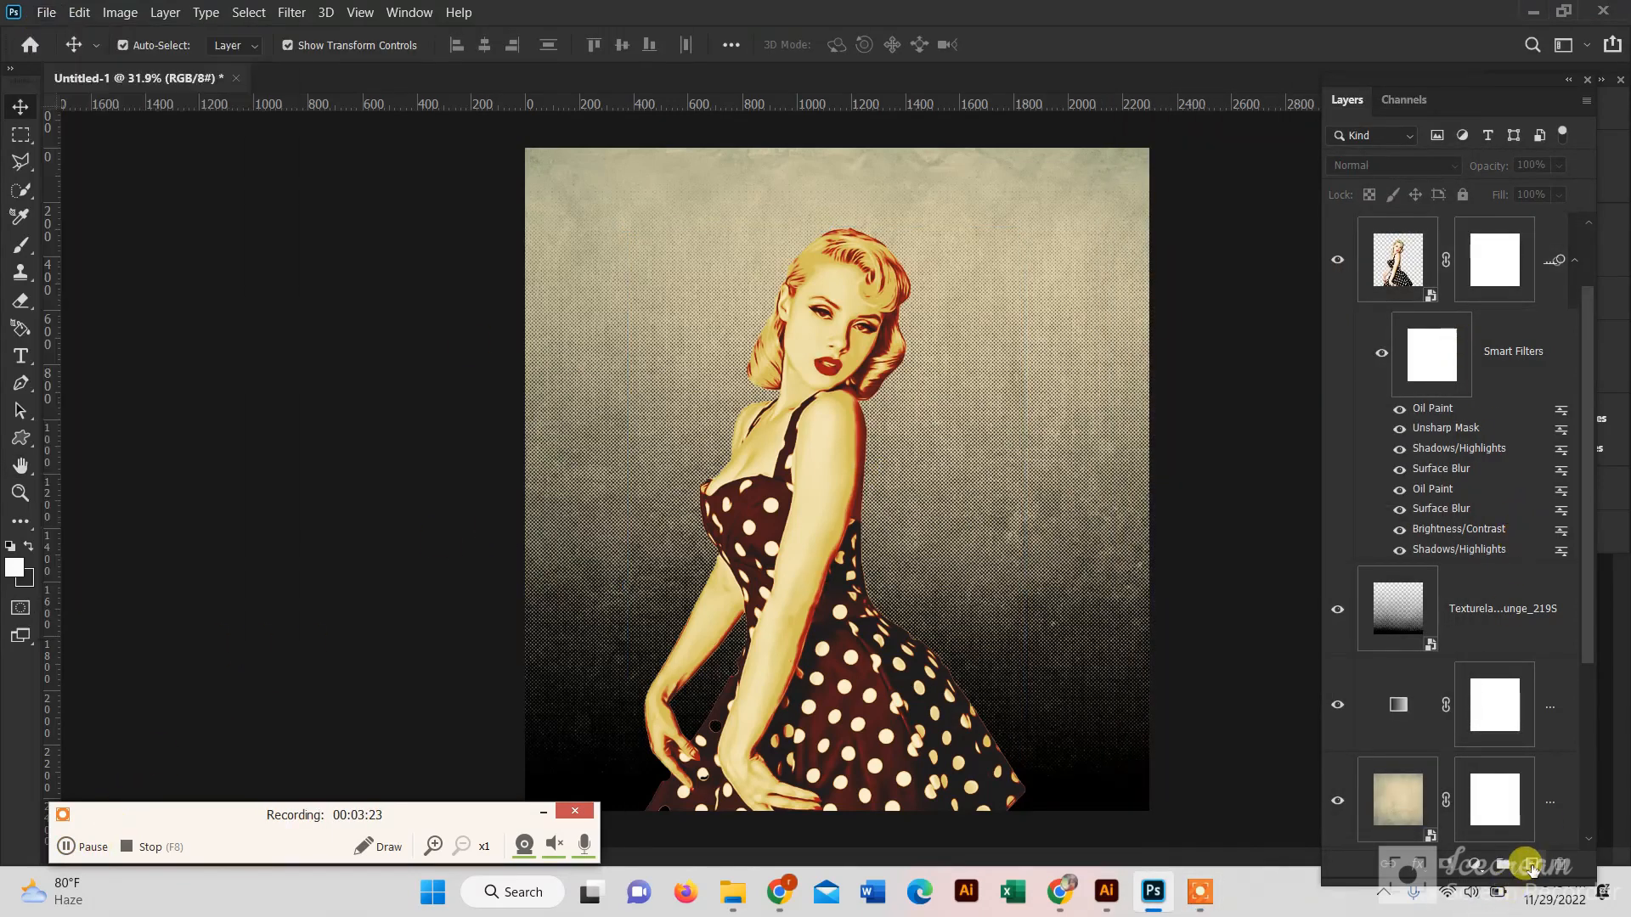
click(1532, 864)
Place the Texturelabs_Vector_125 sunburst, scale it to about 2406 × 2405 px, and move its layer directly behind the woman.
click(46, 12)
click(102, 413)
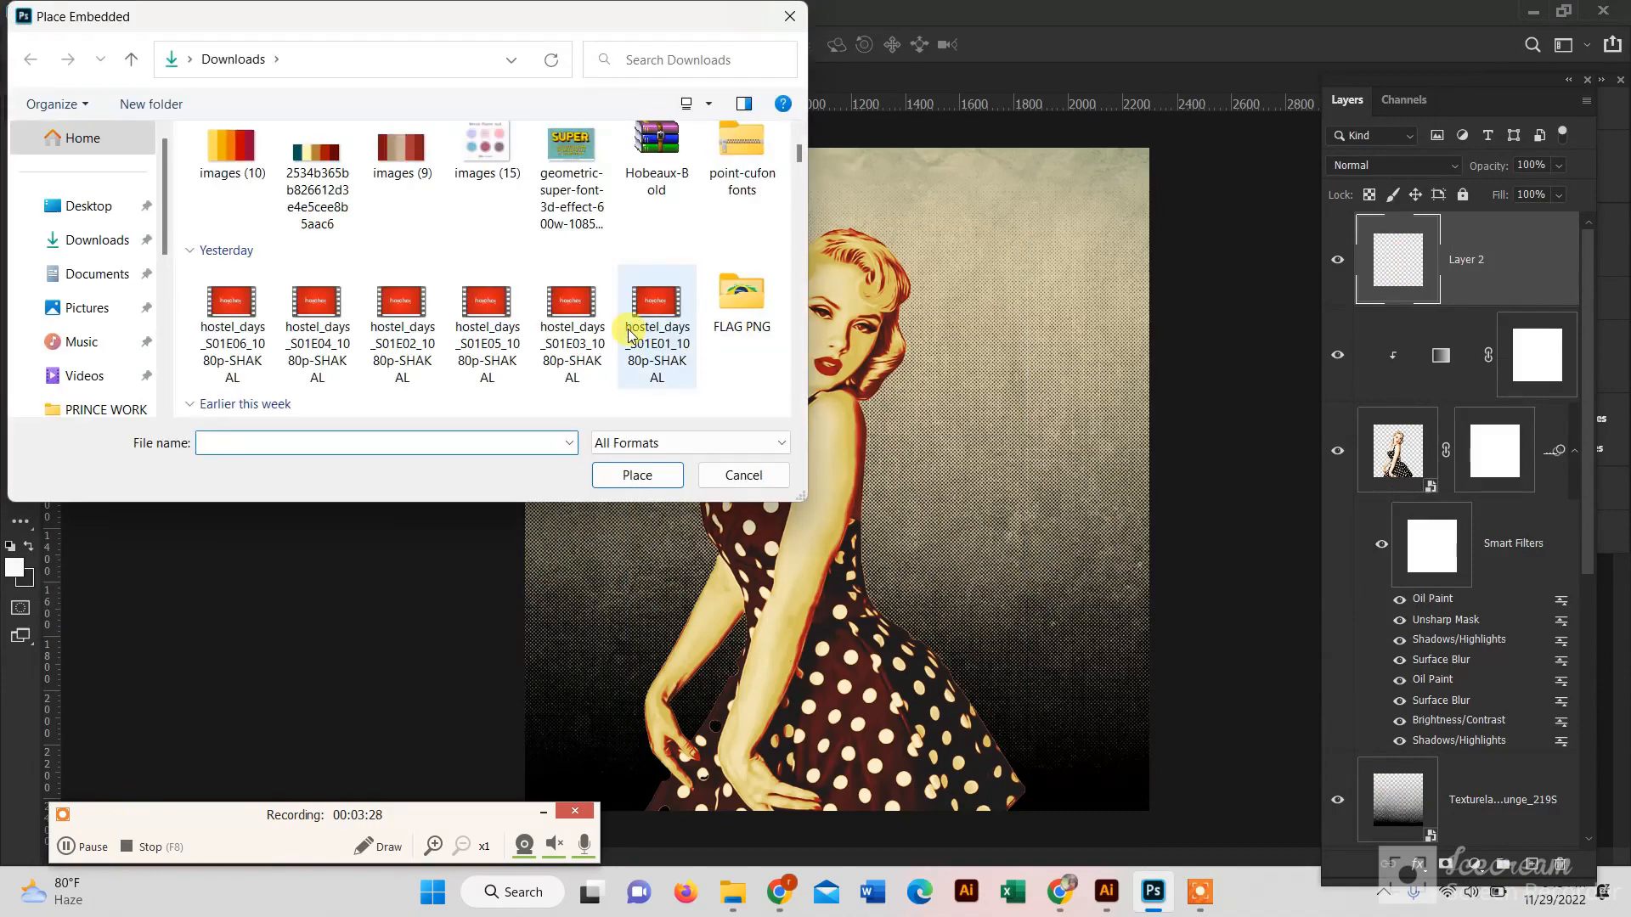
scroll(650, 332, down, 10)
scroll(646, 341, up, 5)
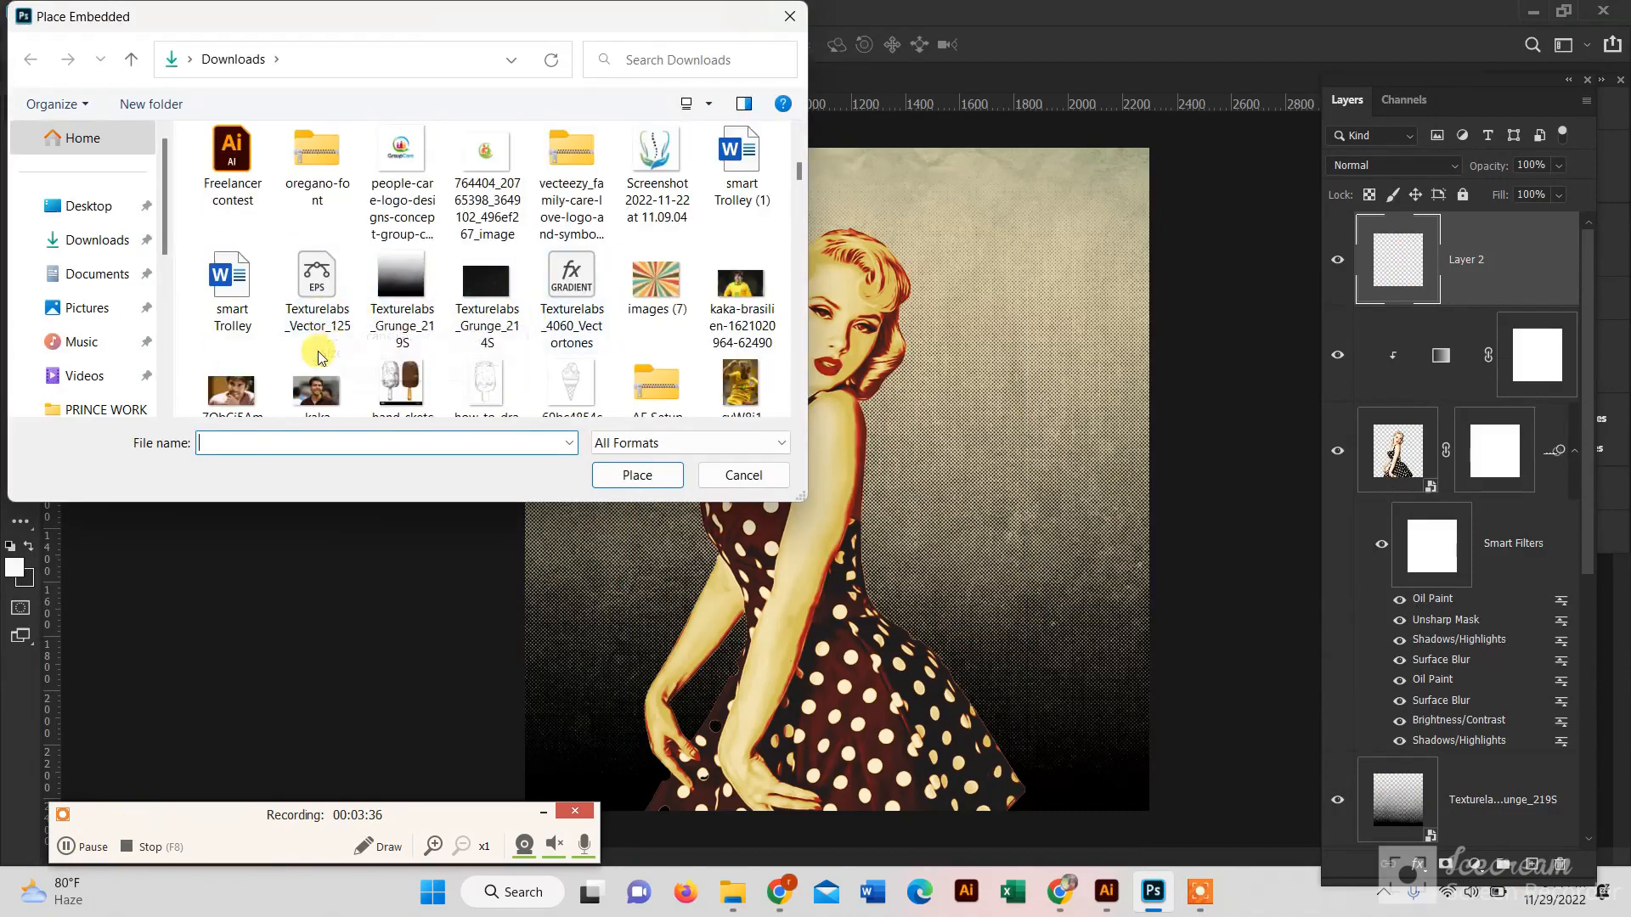
double_click(316, 318)
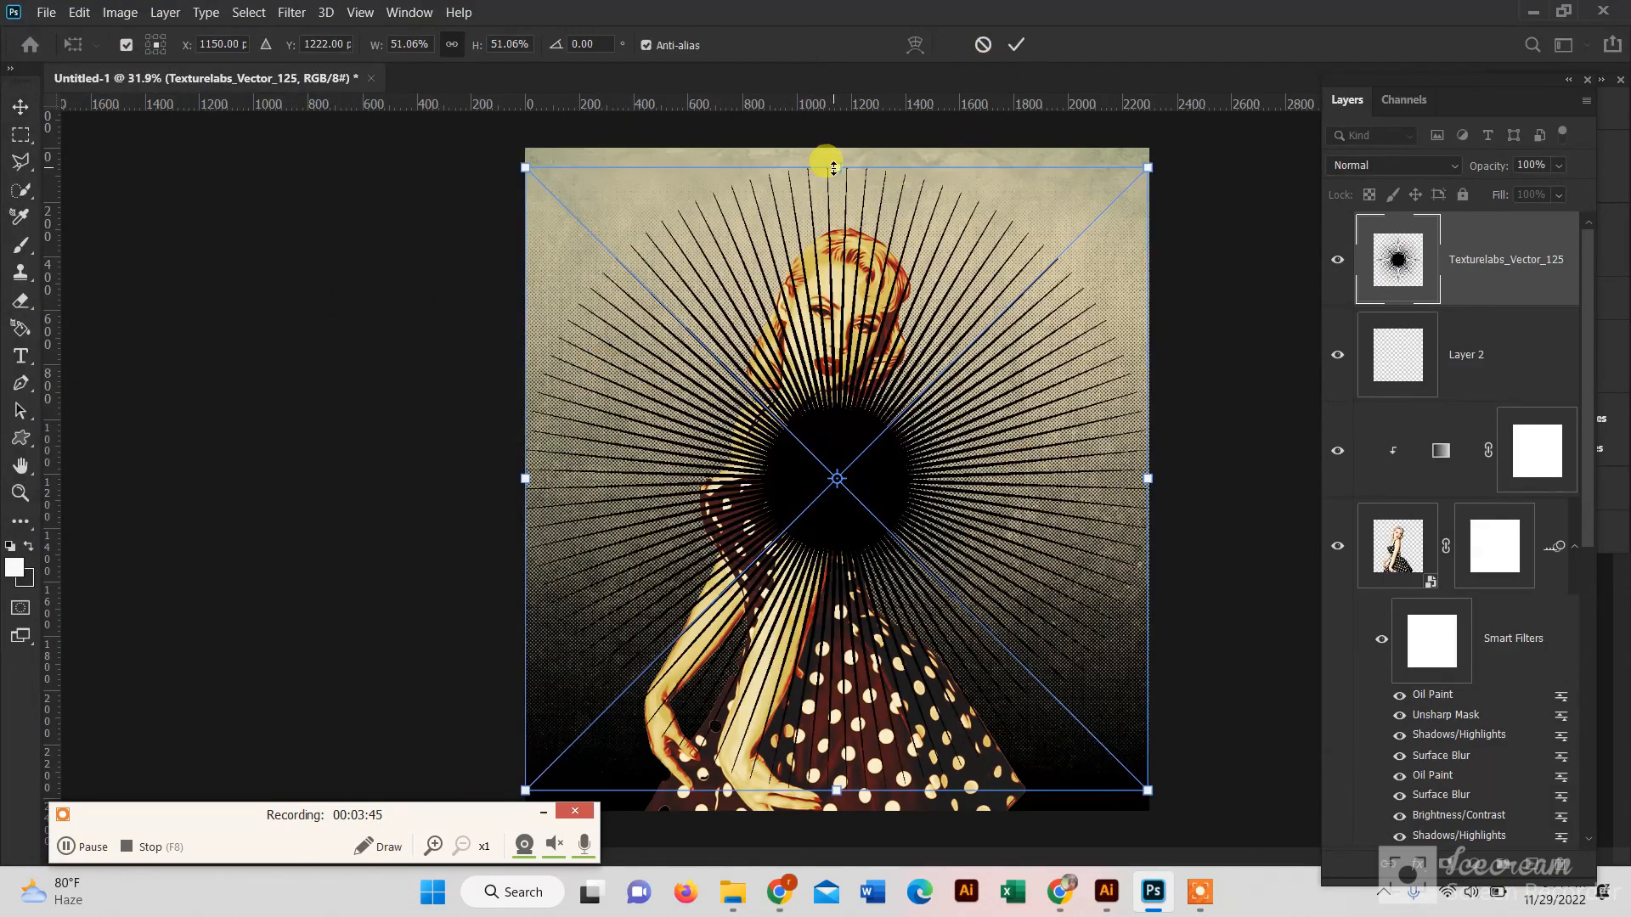
drag(834, 168, 836, 138)
click(1017, 45)
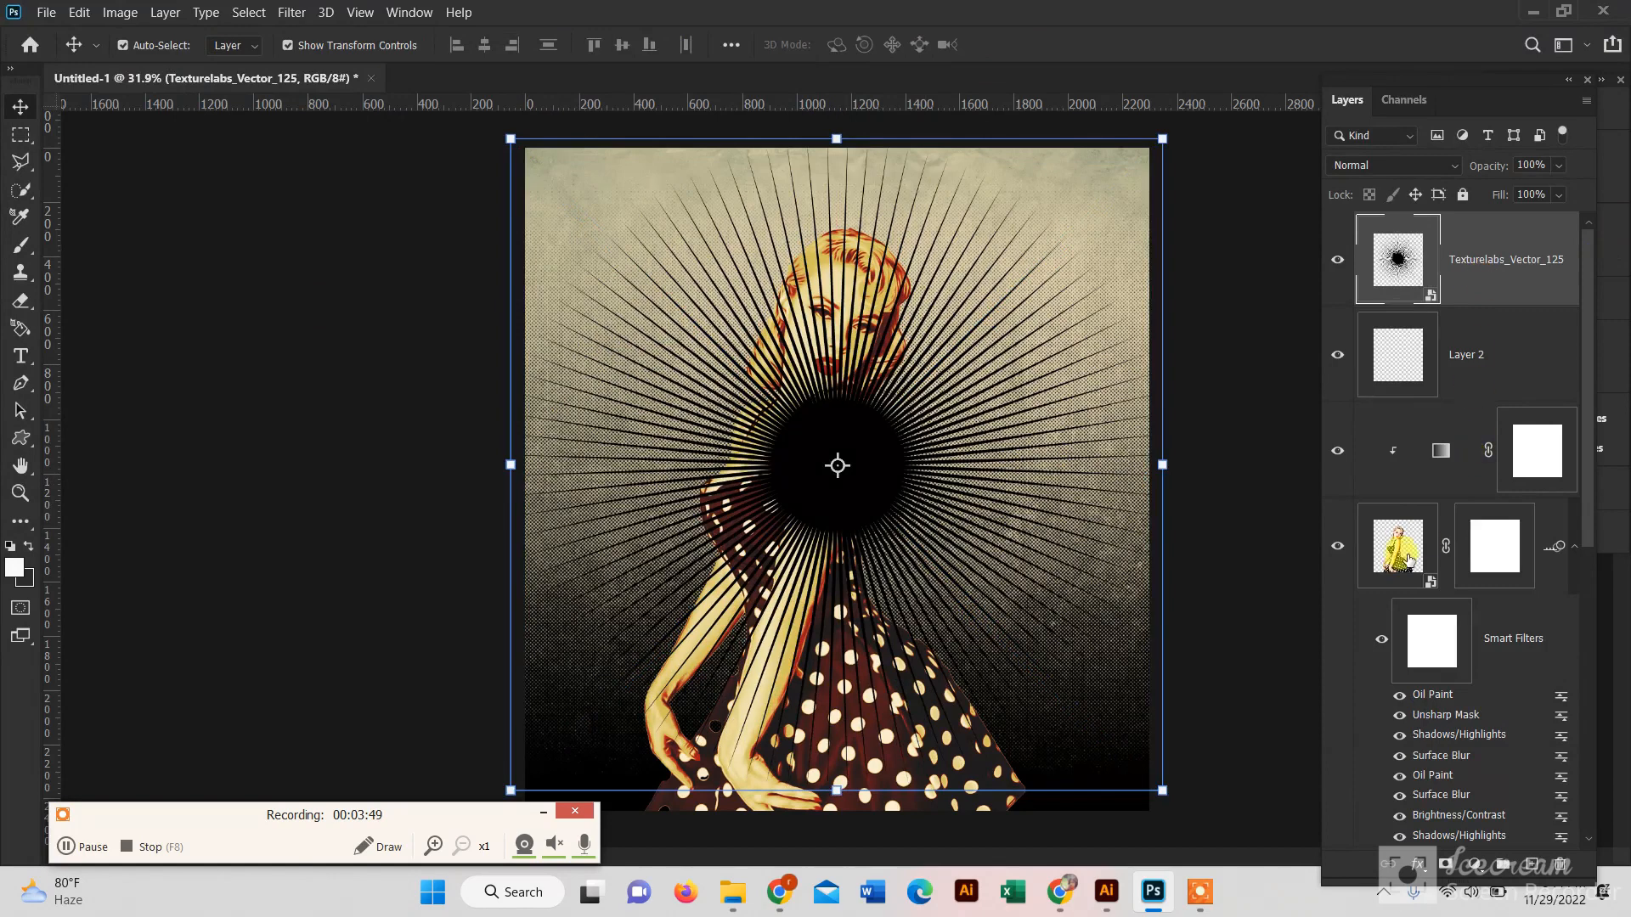
drag(1406, 255, 1376, 539)
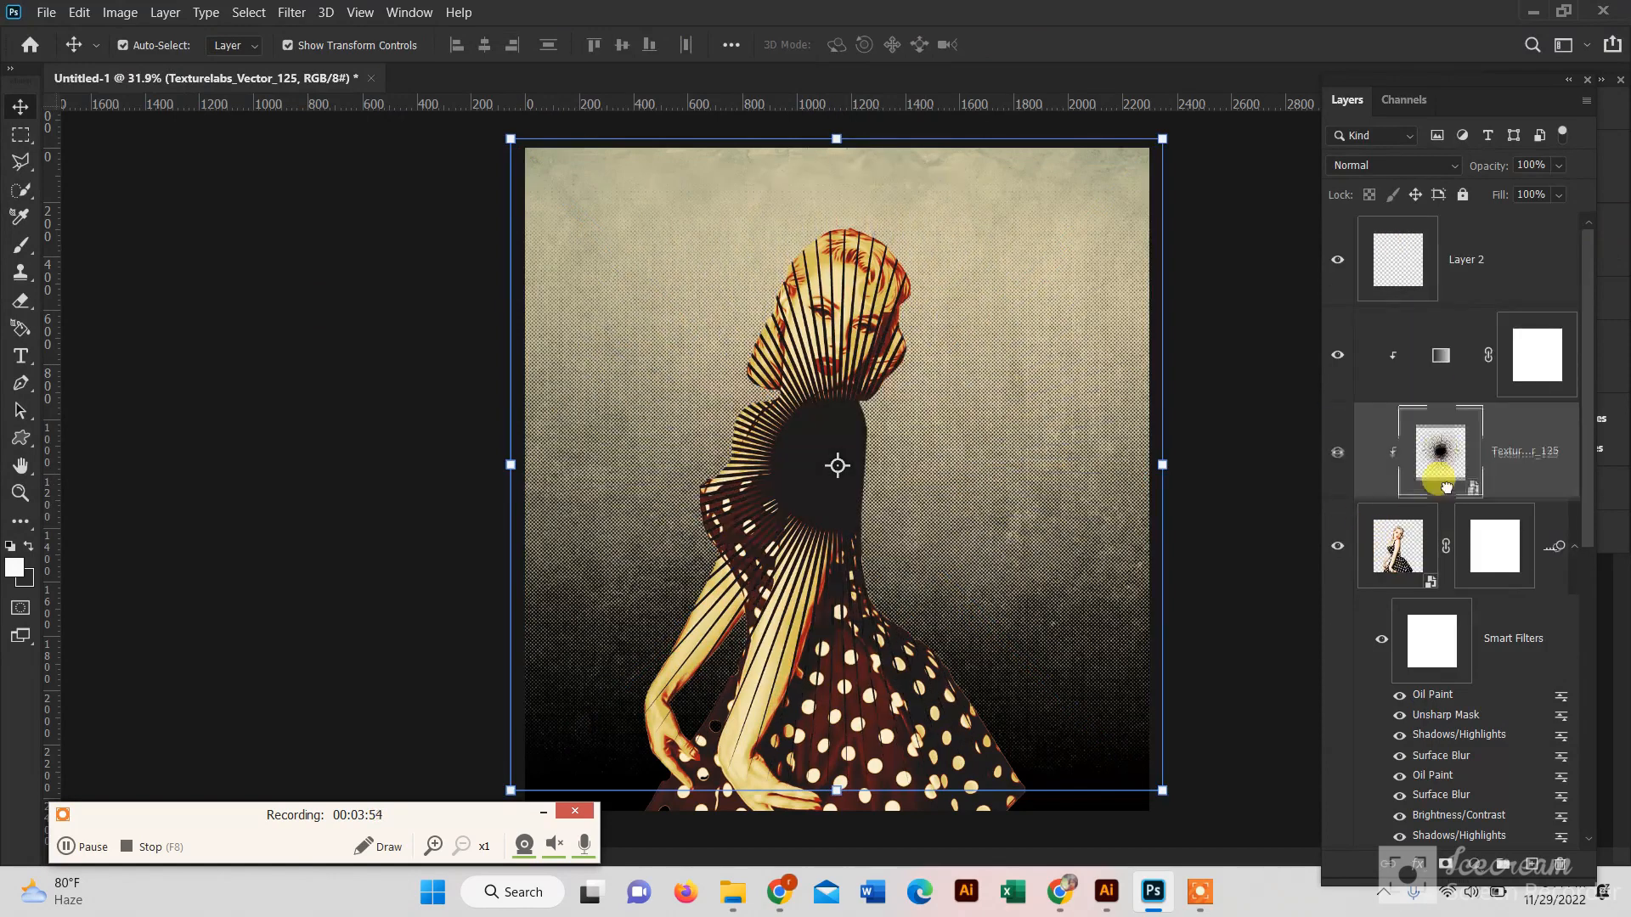
drag(1445, 462, 1443, 710)
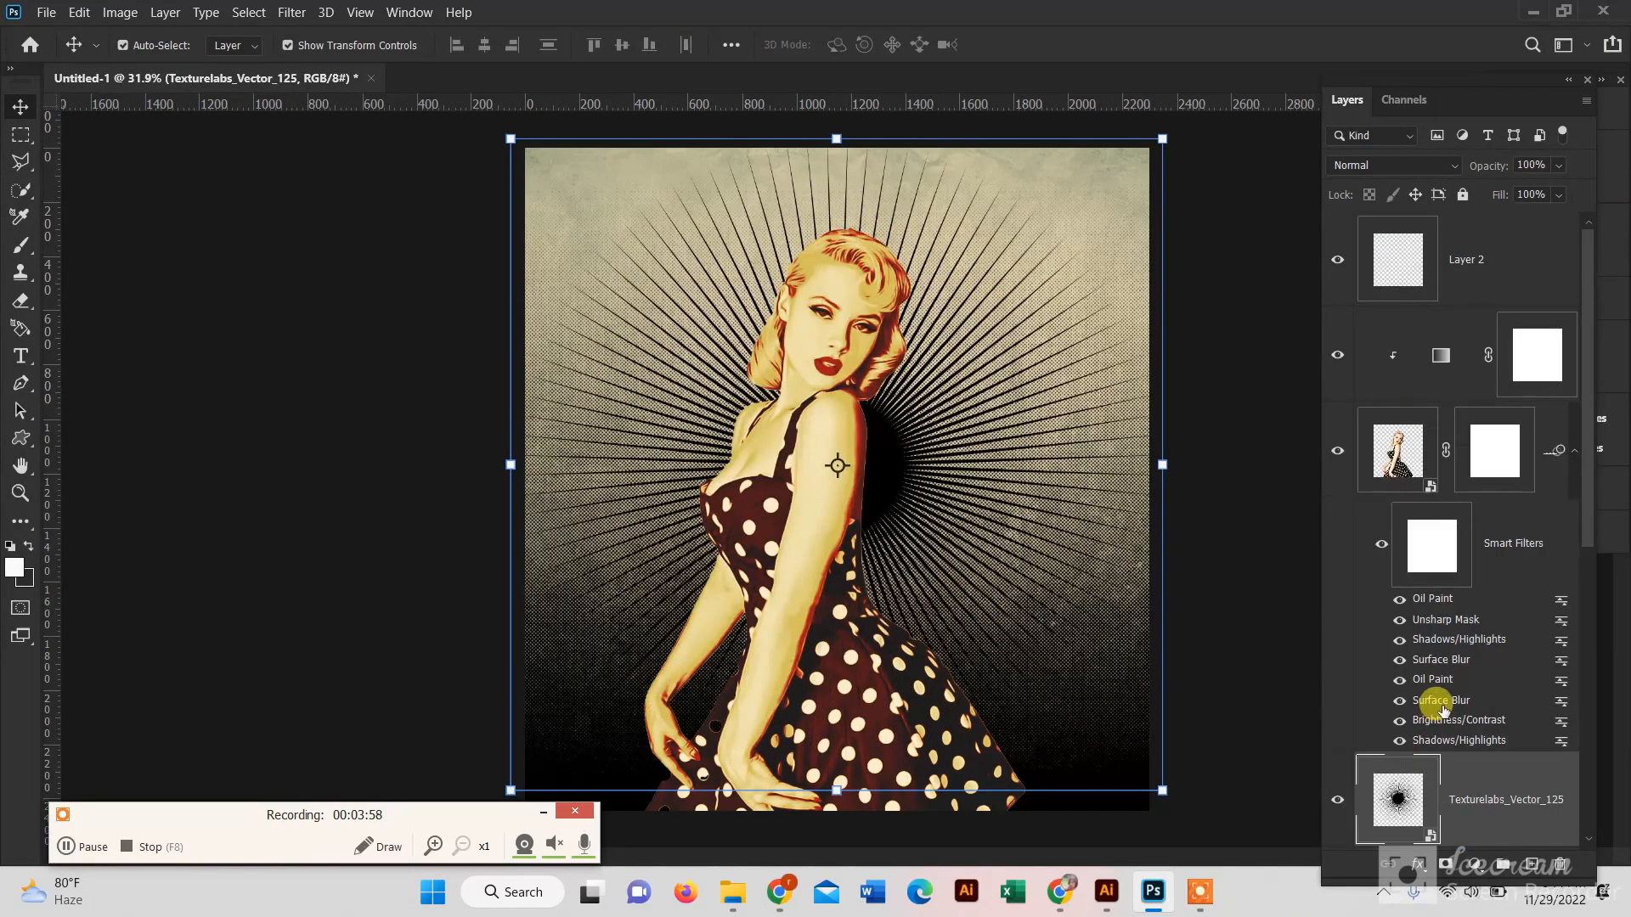
Add a Hue/Saturation adjustment clipped to the Texturelabs_Vector_125 sunburst, with saturation at -100 and a slightly raised lightness.
scroll(1505, 829, down, 1)
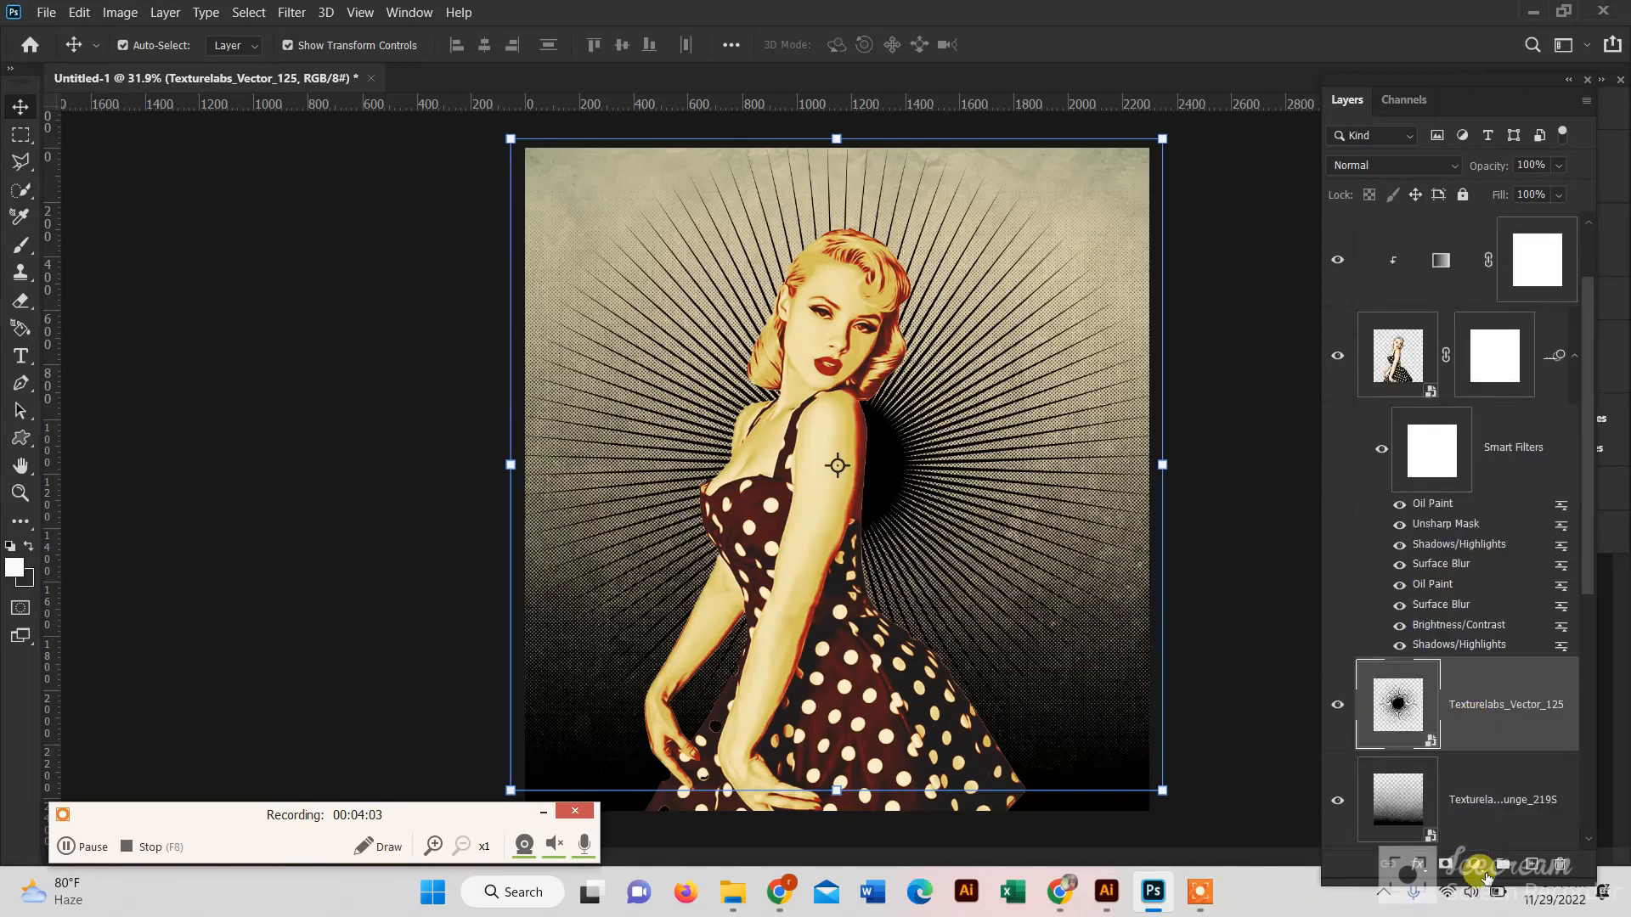
click(1478, 866)
click(1482, 666)
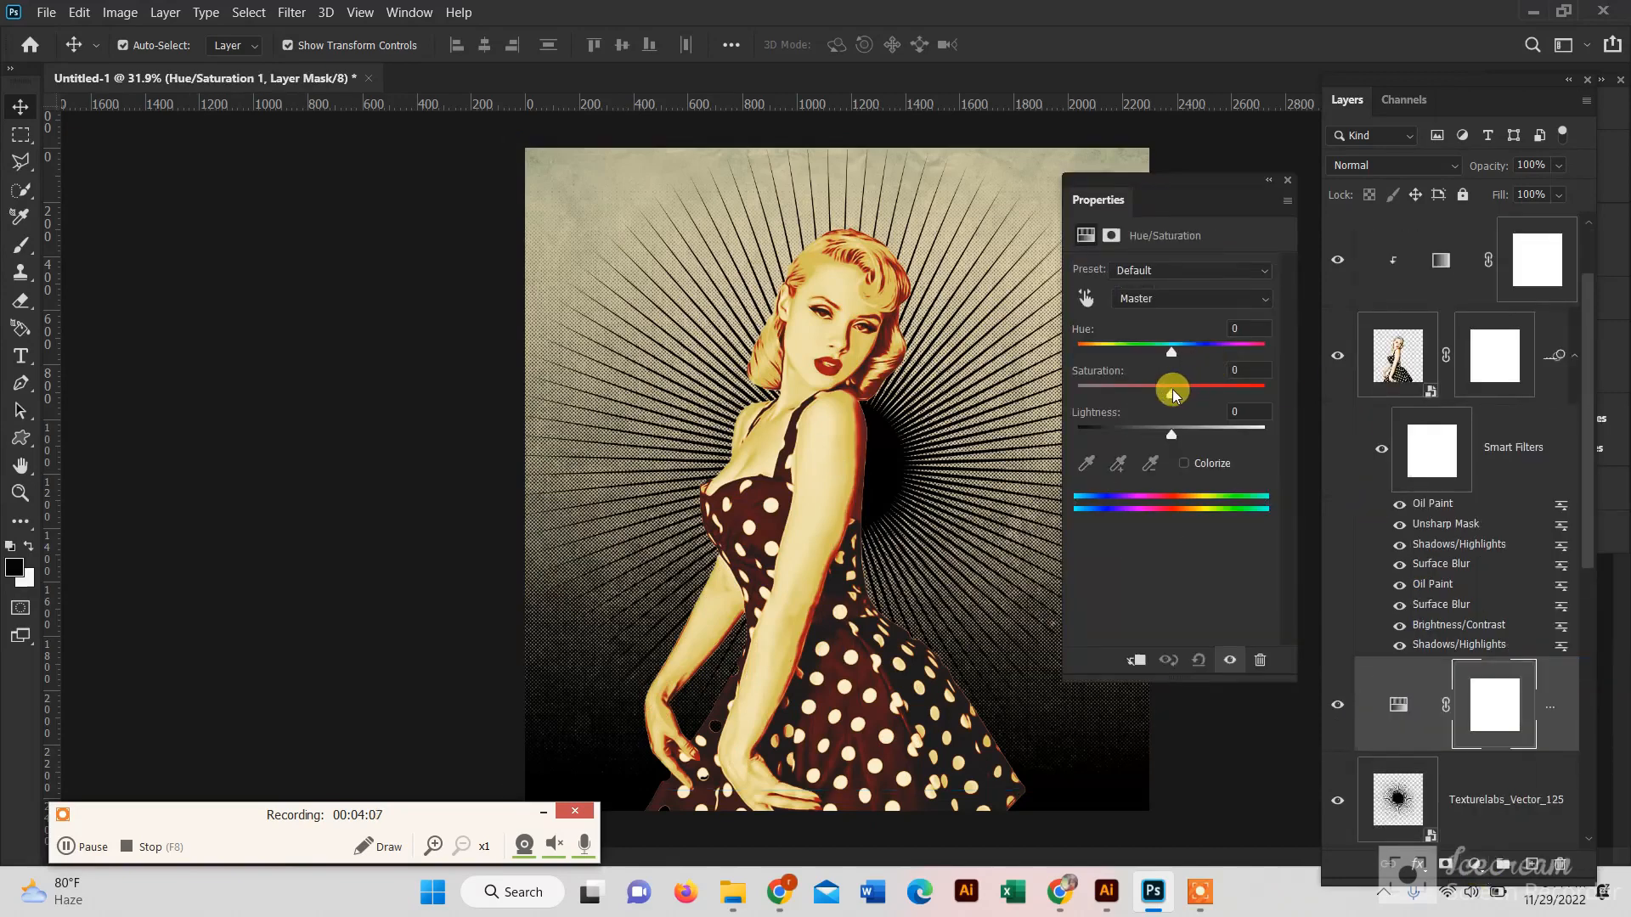
click(1143, 661)
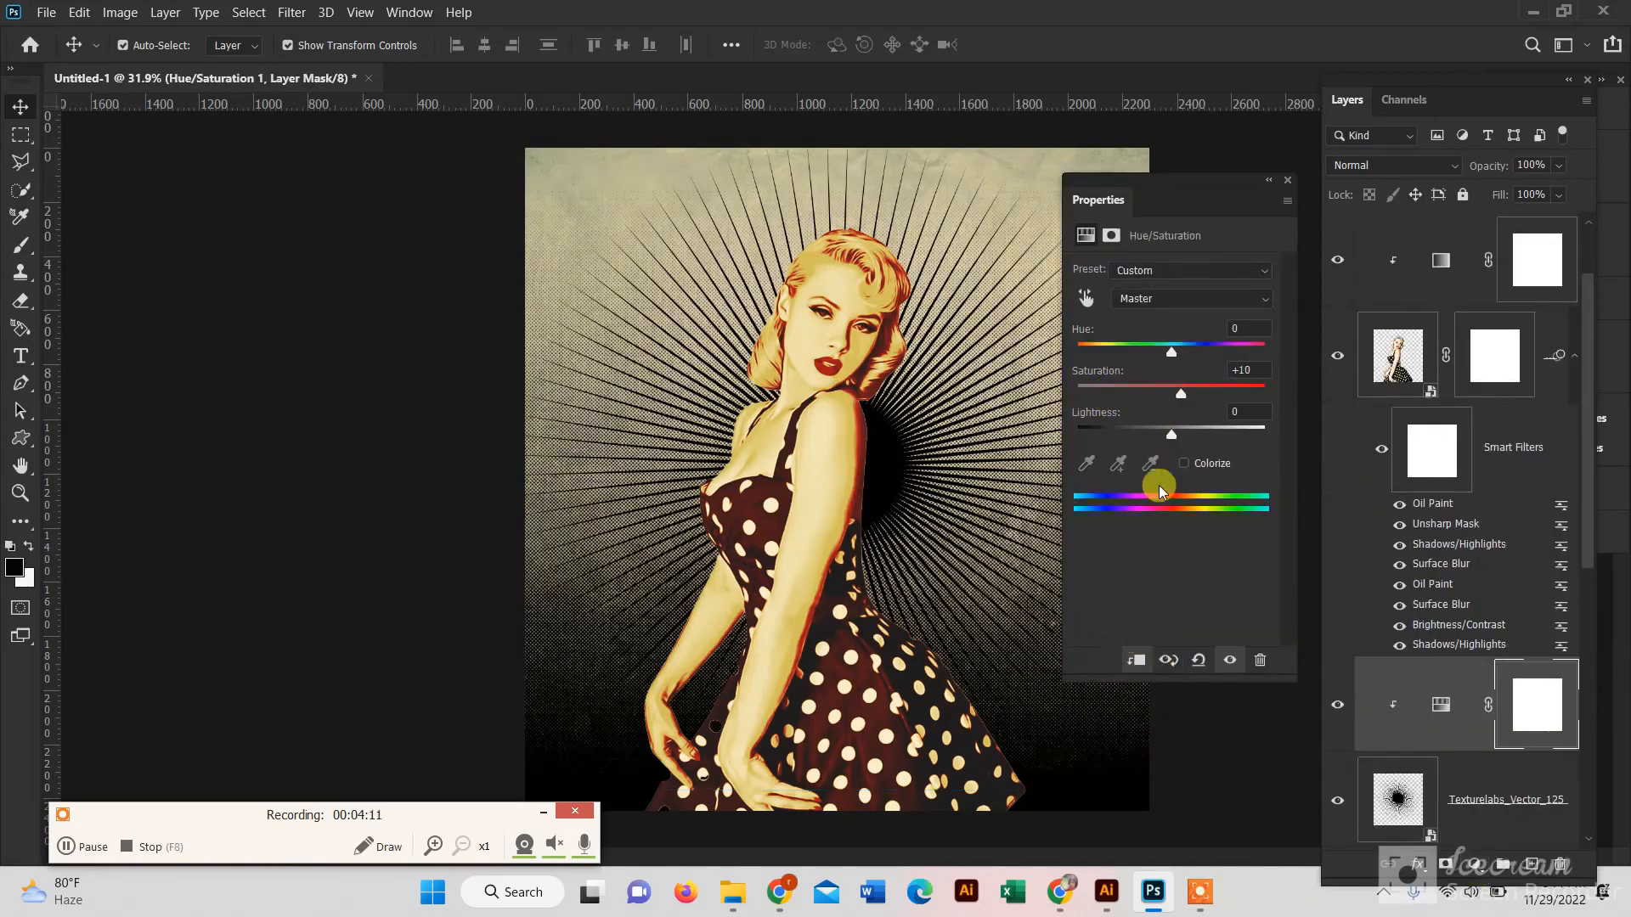
drag(1211, 389, 1143, 388)
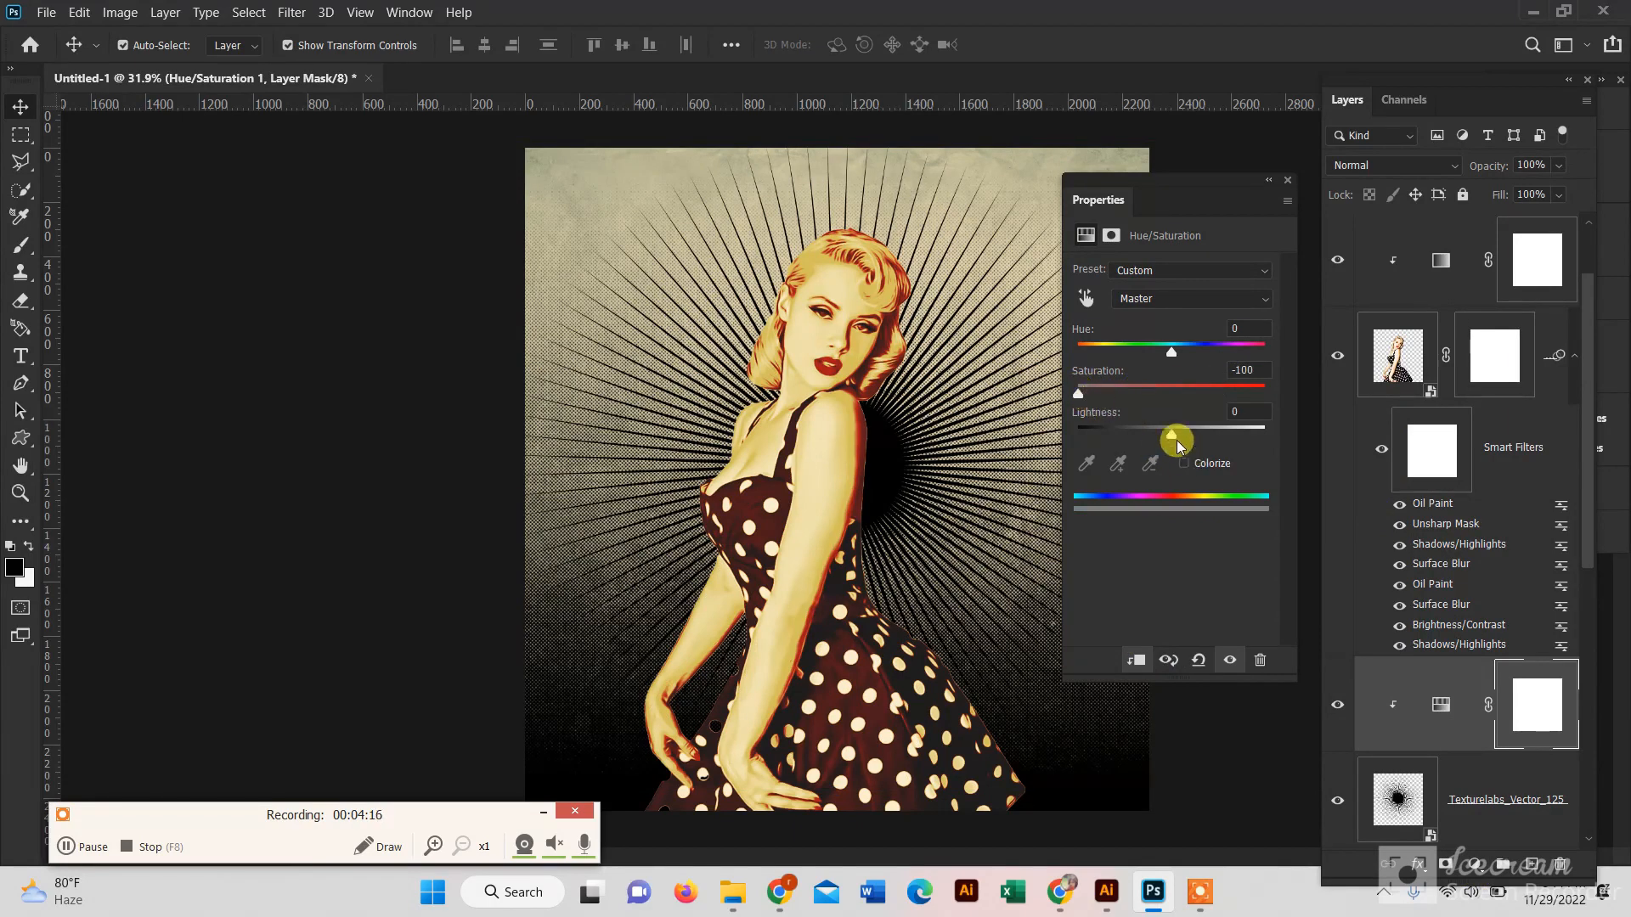
mouse_move(1179, 445)
mouse_down()
mouse_move(1082, 436)
mouse_move(1194, 437)
mouse_up()
click(1287, 181)
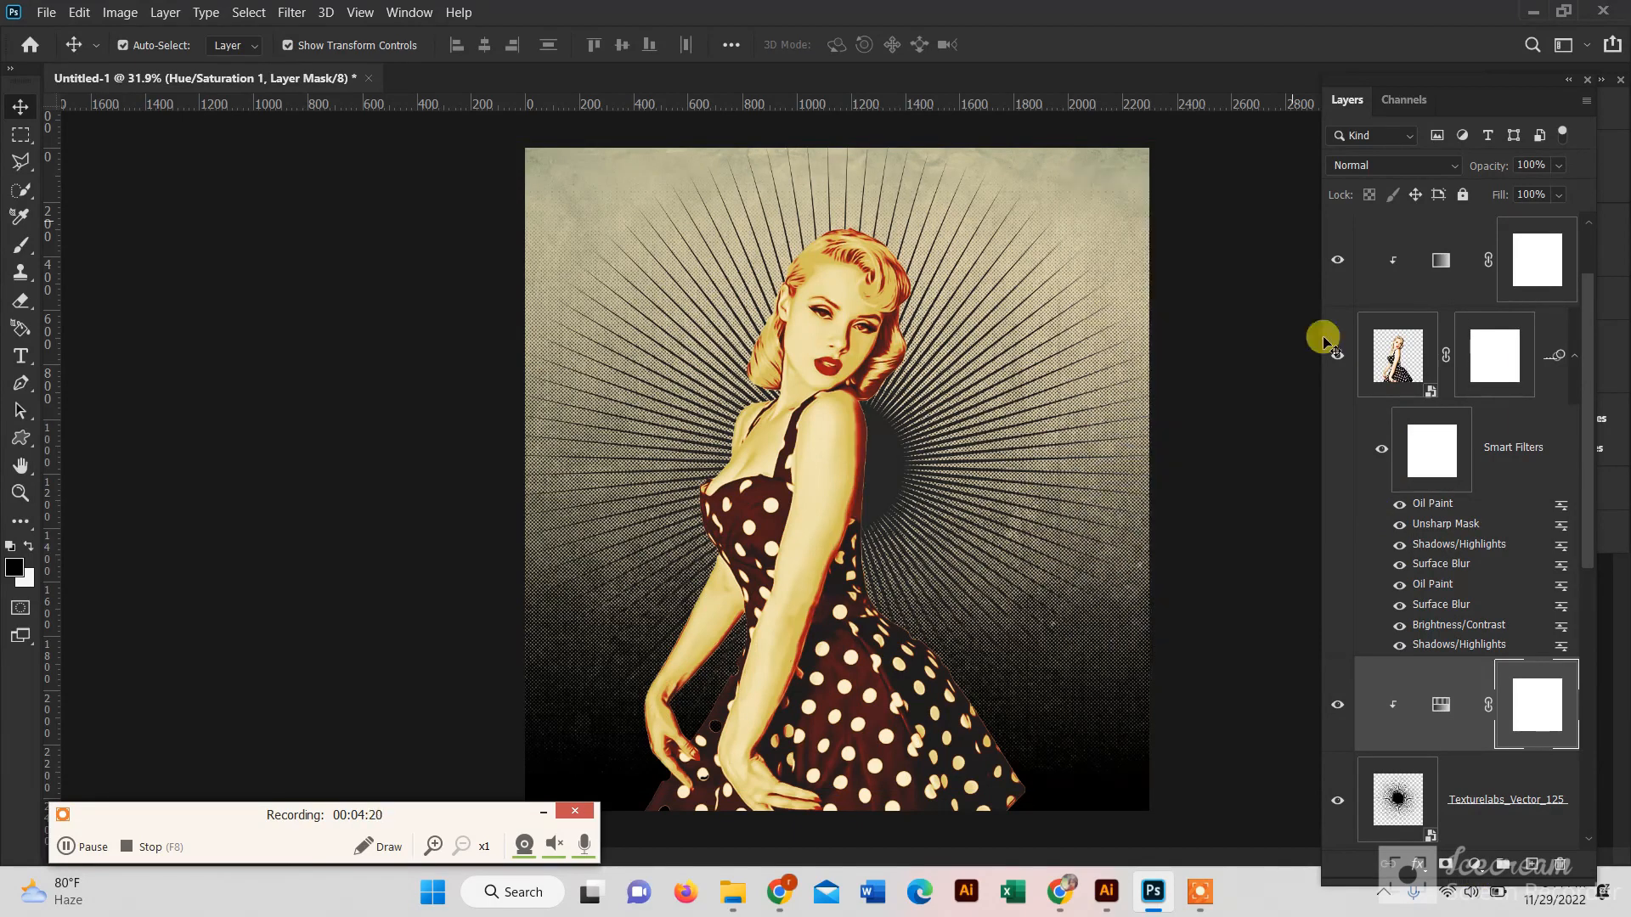
Undo the lightness change on the sunburst and delete the Hue/Saturation adjustment's layer mask.
key(ctrl+z)
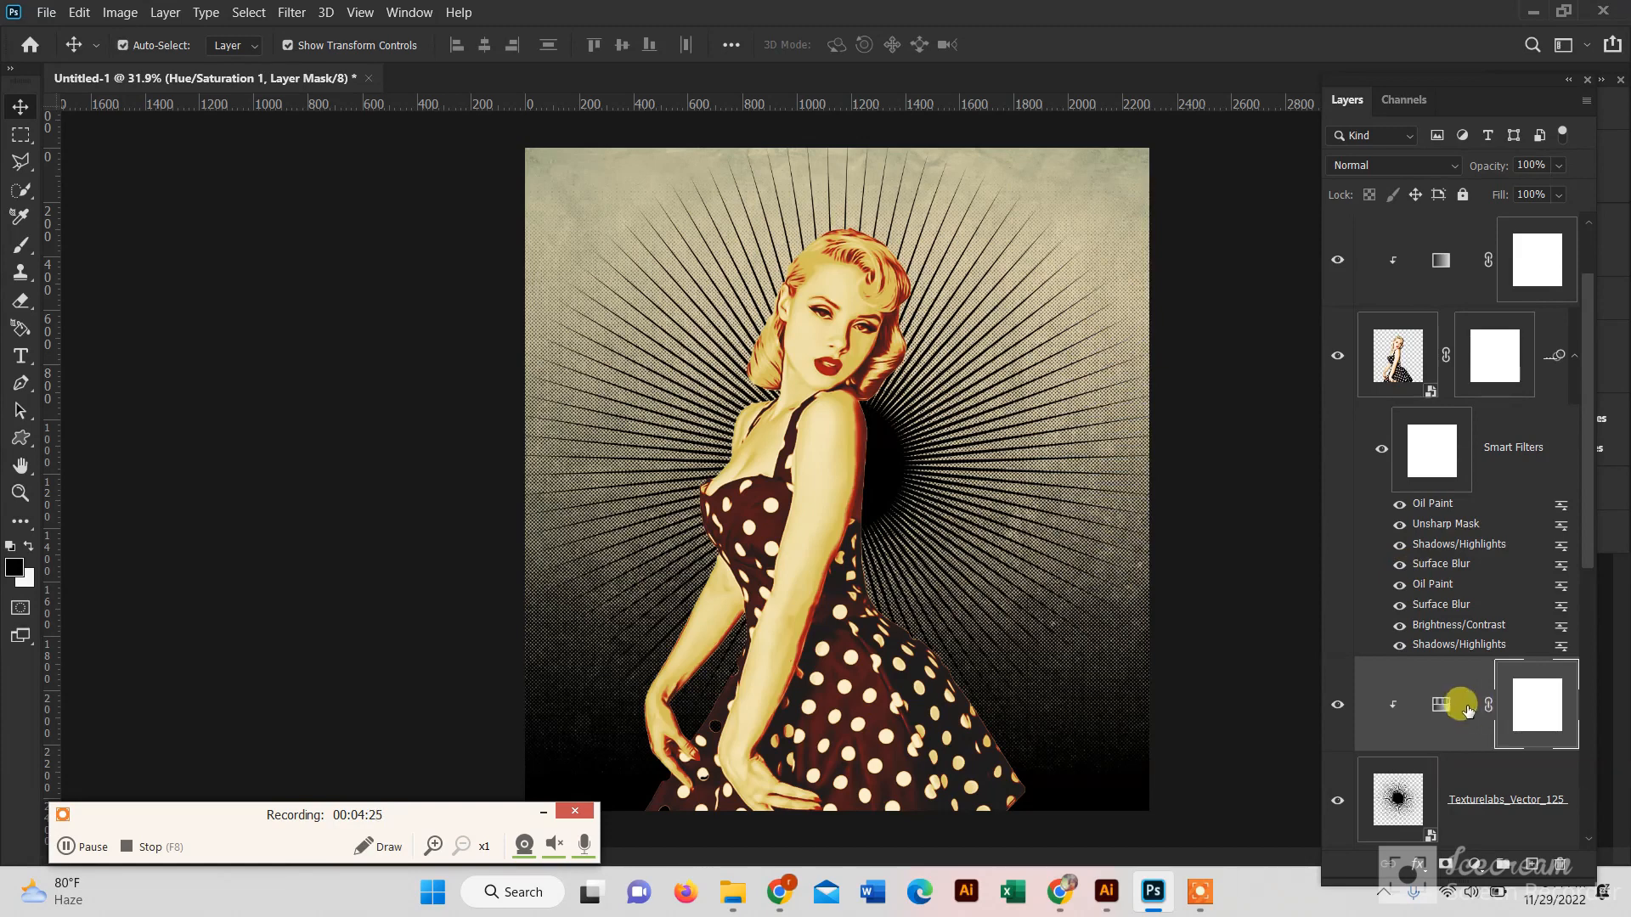
scroll(1468, 709, down, 3)
click(1560, 862)
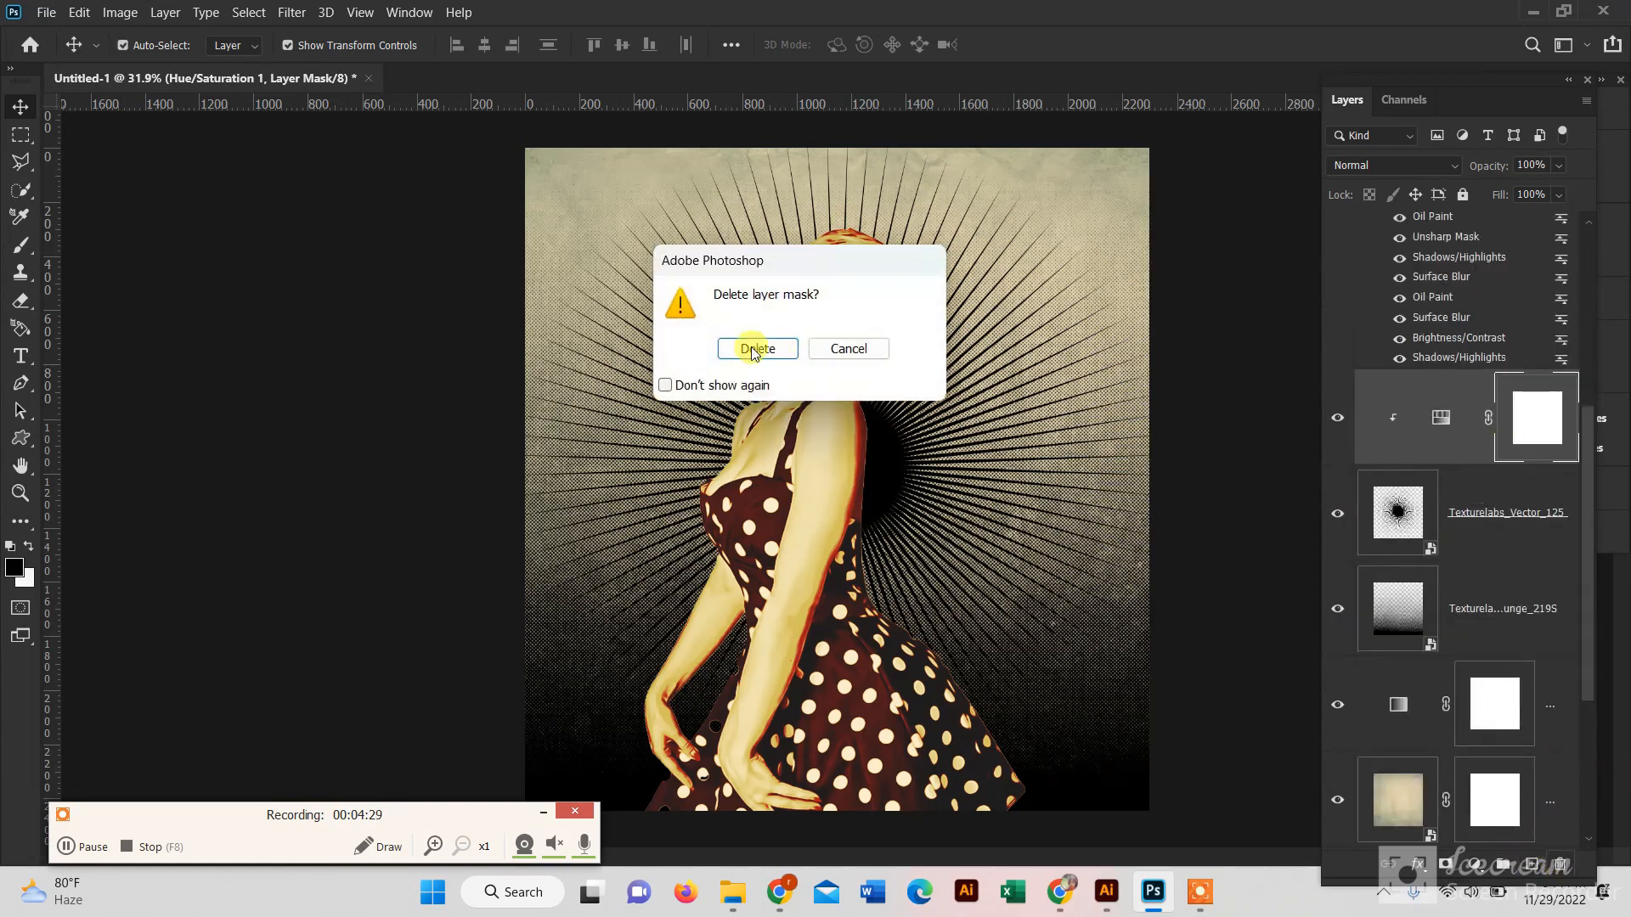
click(747, 349)
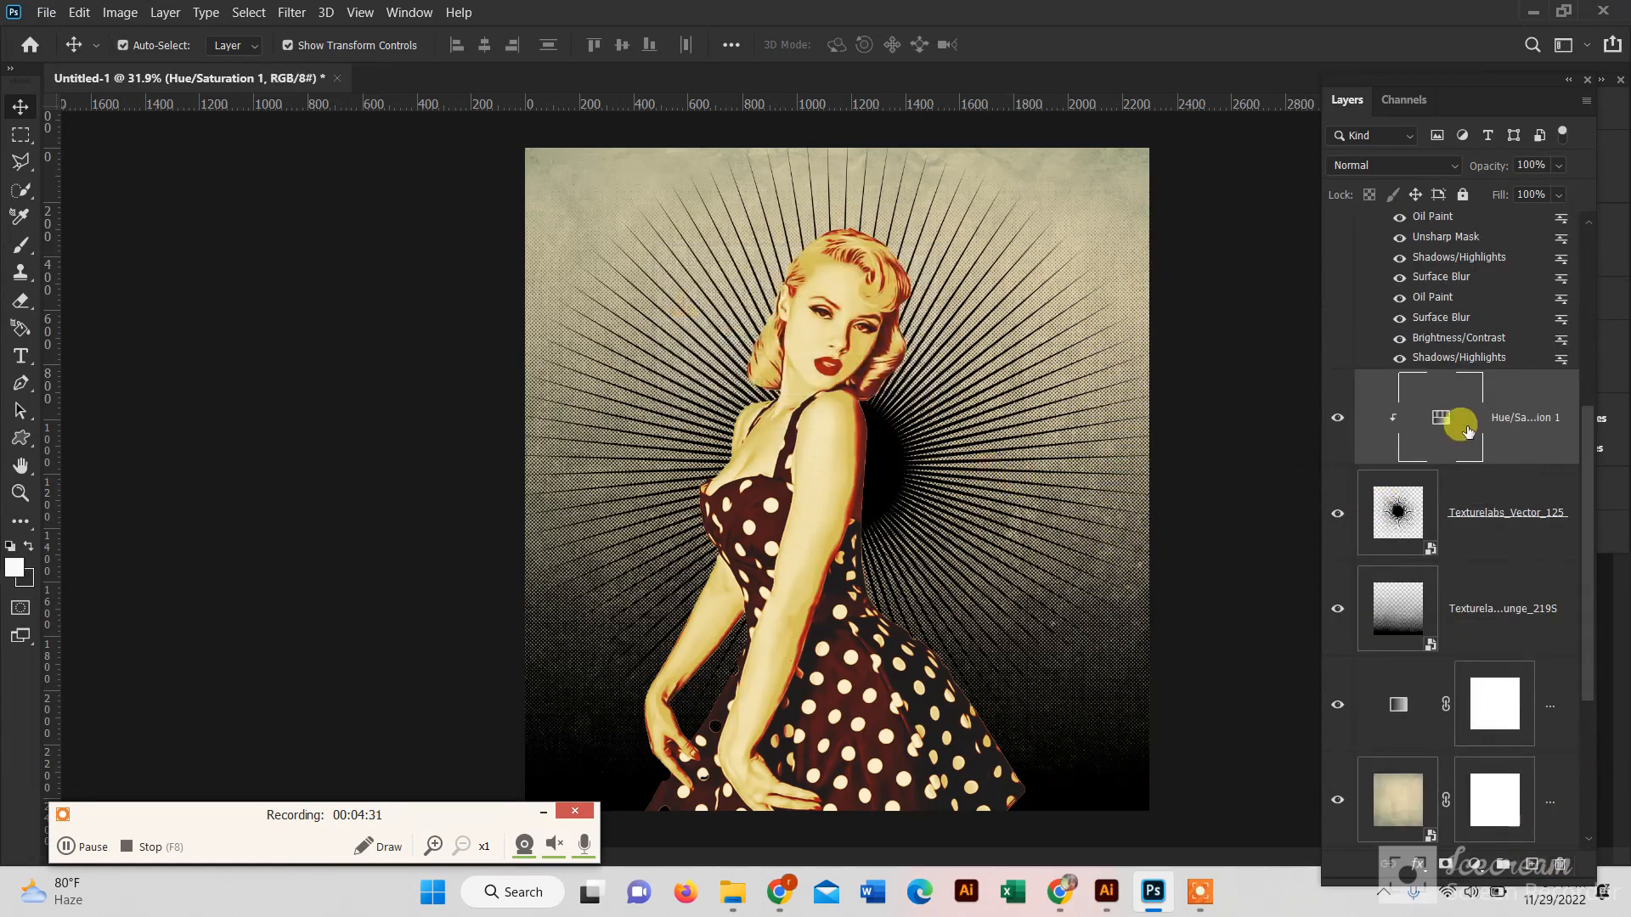
Add a Hue/Saturation adjustment above the Texturelabs_Vector_125 sunburst, raise its lightness and clip it to the sunburst.
click(1397, 514)
click(1476, 864)
click(1495, 655)
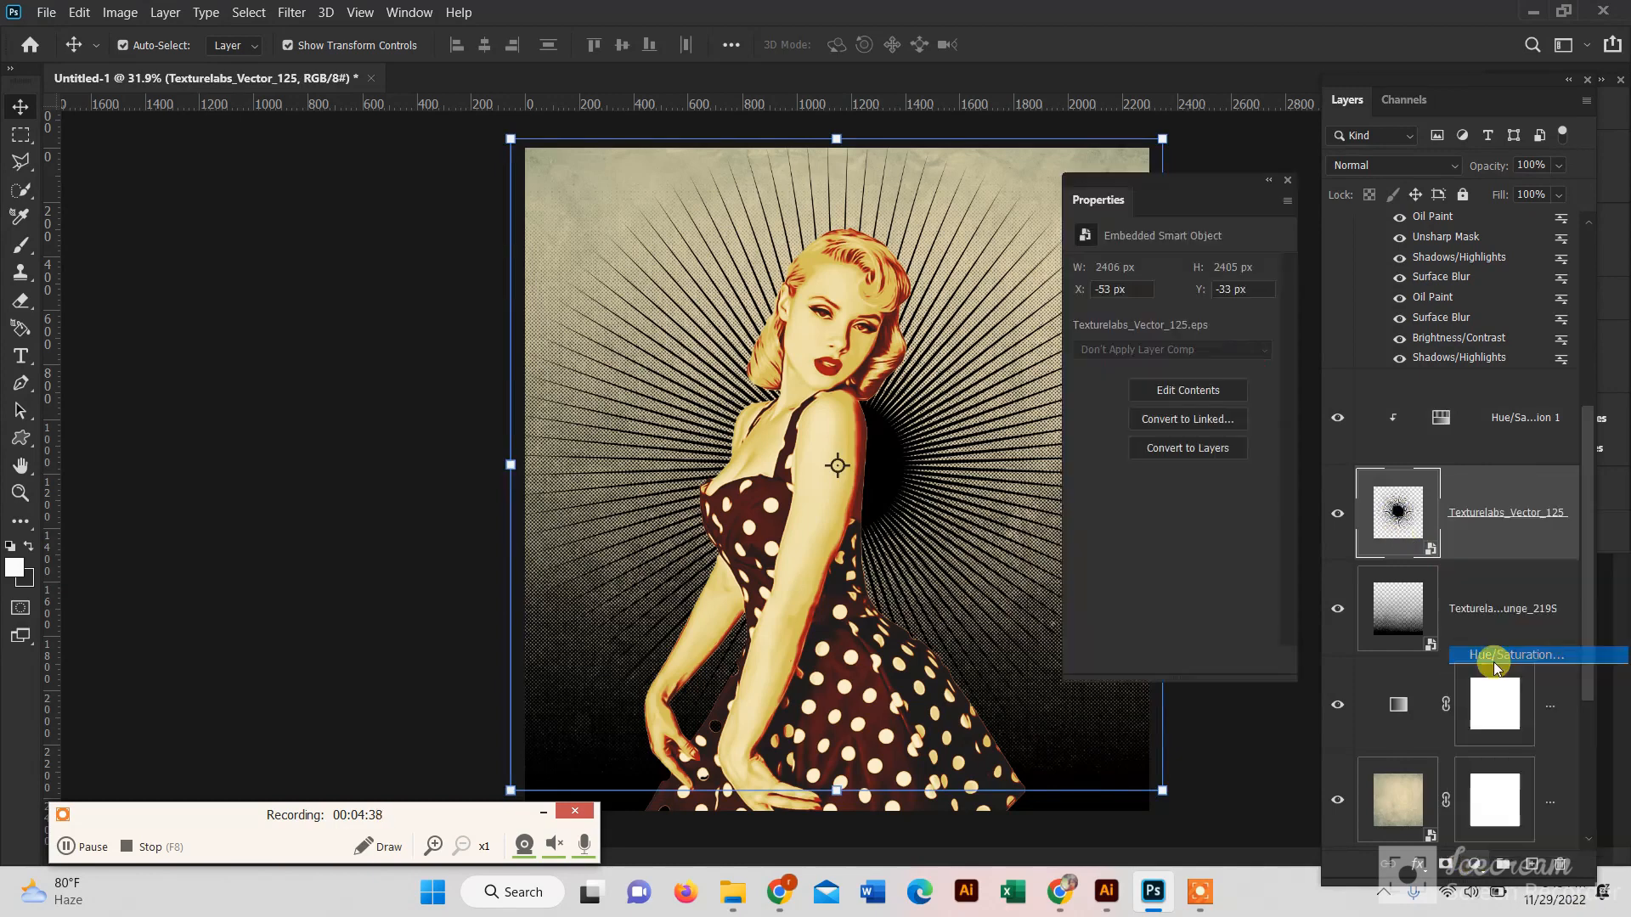
drag(1181, 392, 1236, 388)
click(1136, 660)
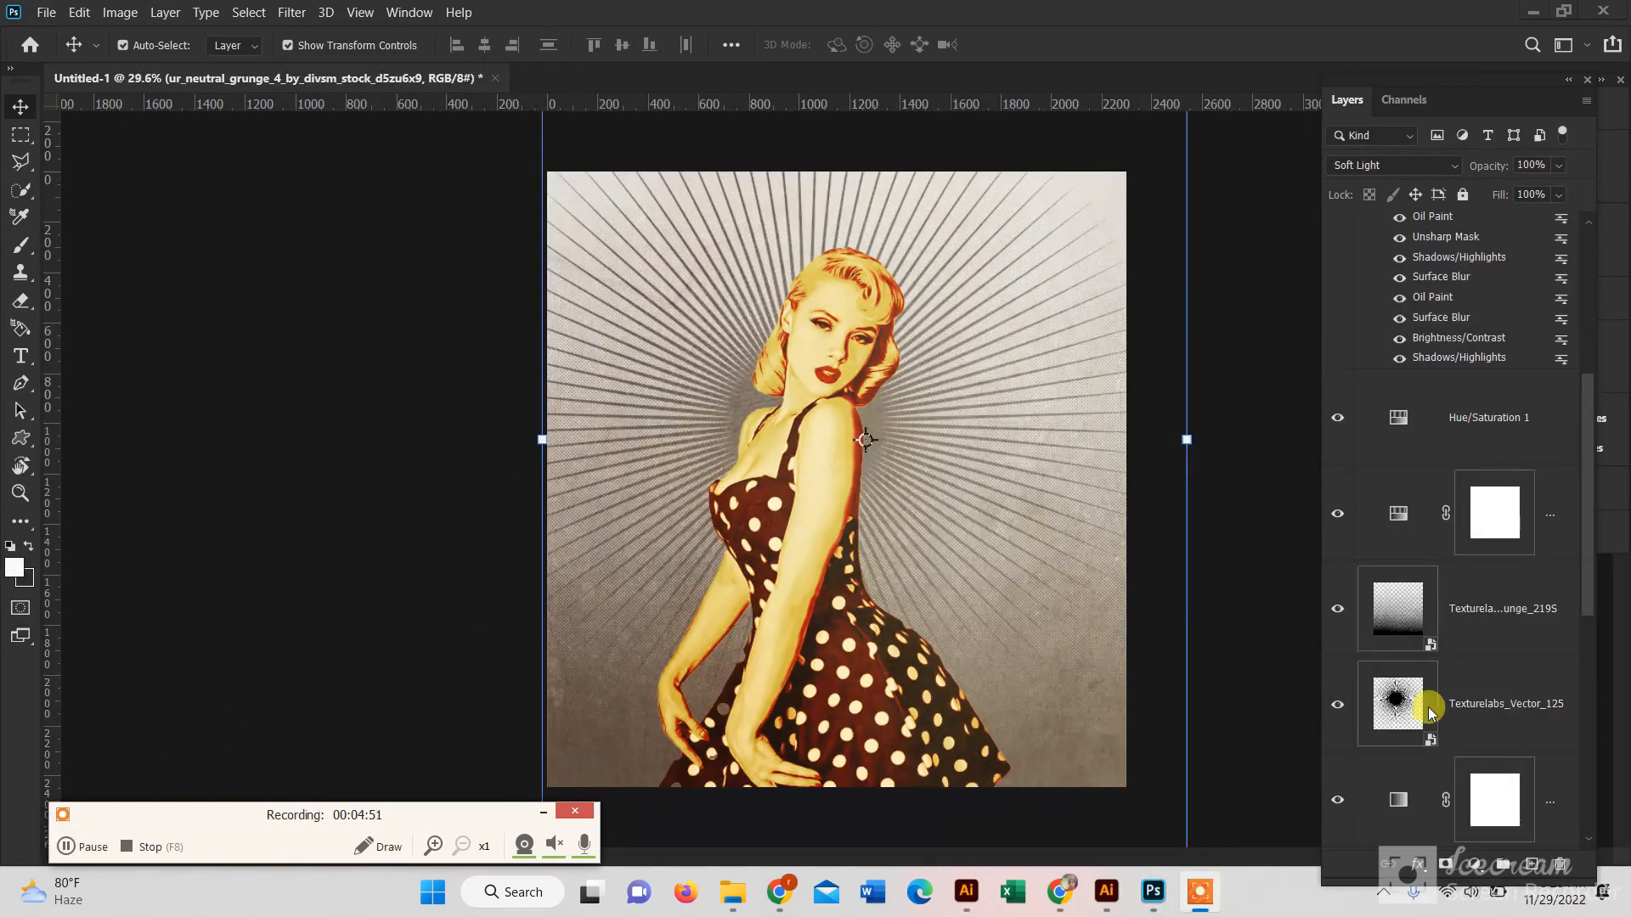
Add an adjustment layer directly above the Texturelabs_Vector_125 sunburst layer.
click(1393, 692)
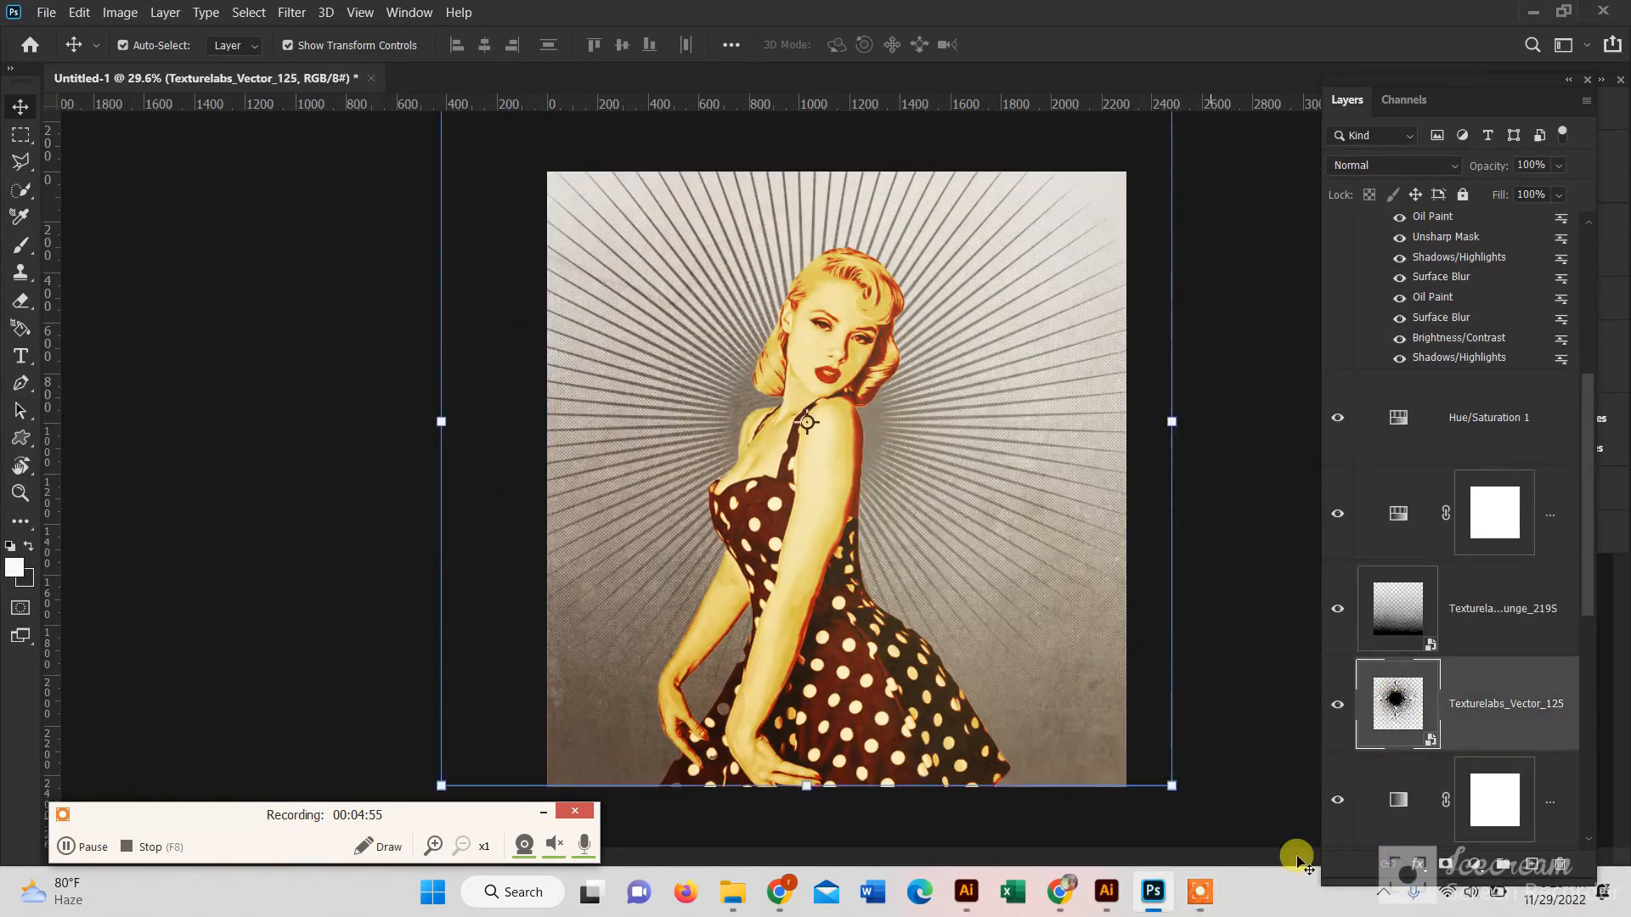
click(1472, 868)
click(1496, 794)
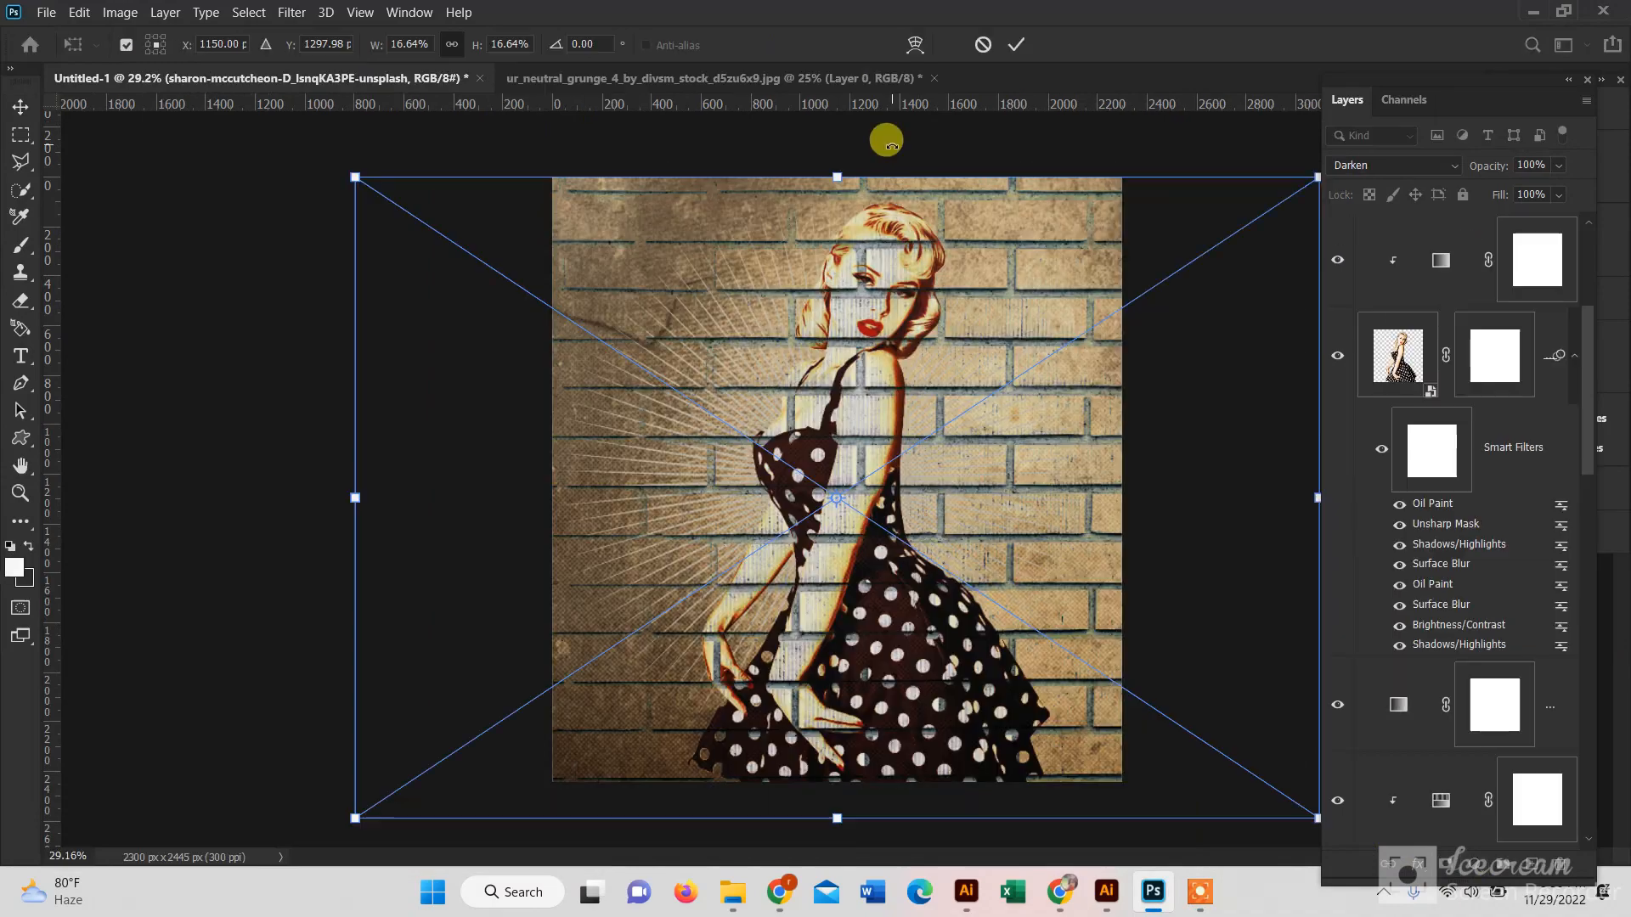
Enlarge and reposition the placed brick wall texture so it covers the whole canvas and extends slightly above its upper edge.
drag(830, 191, 345, 145)
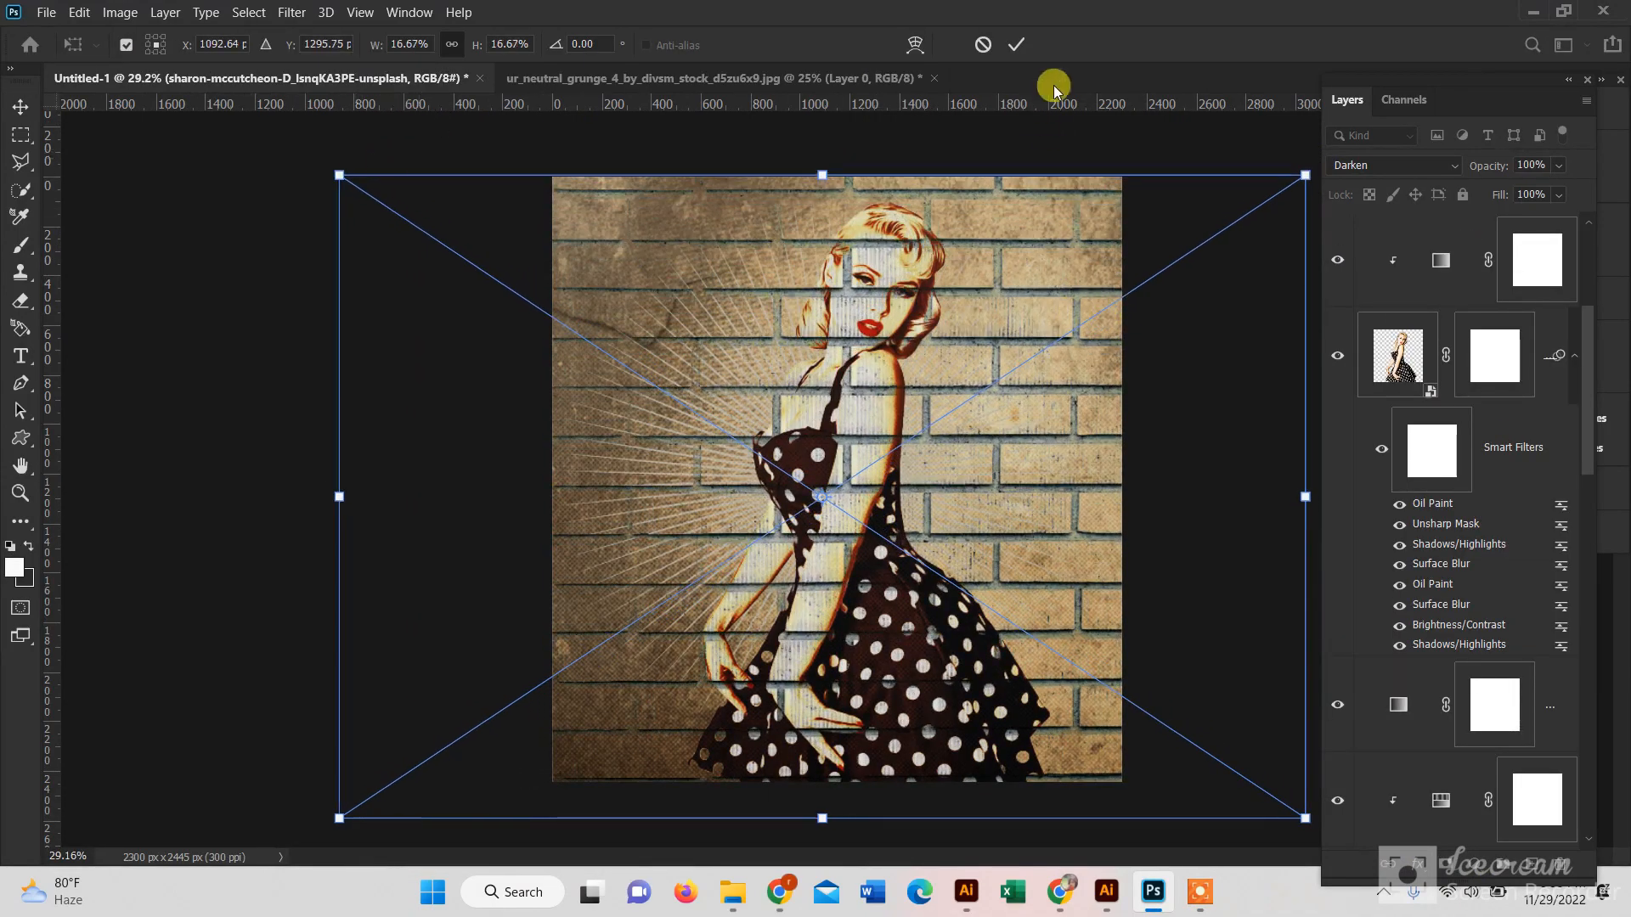
click(1016, 44)
click(269, 202)
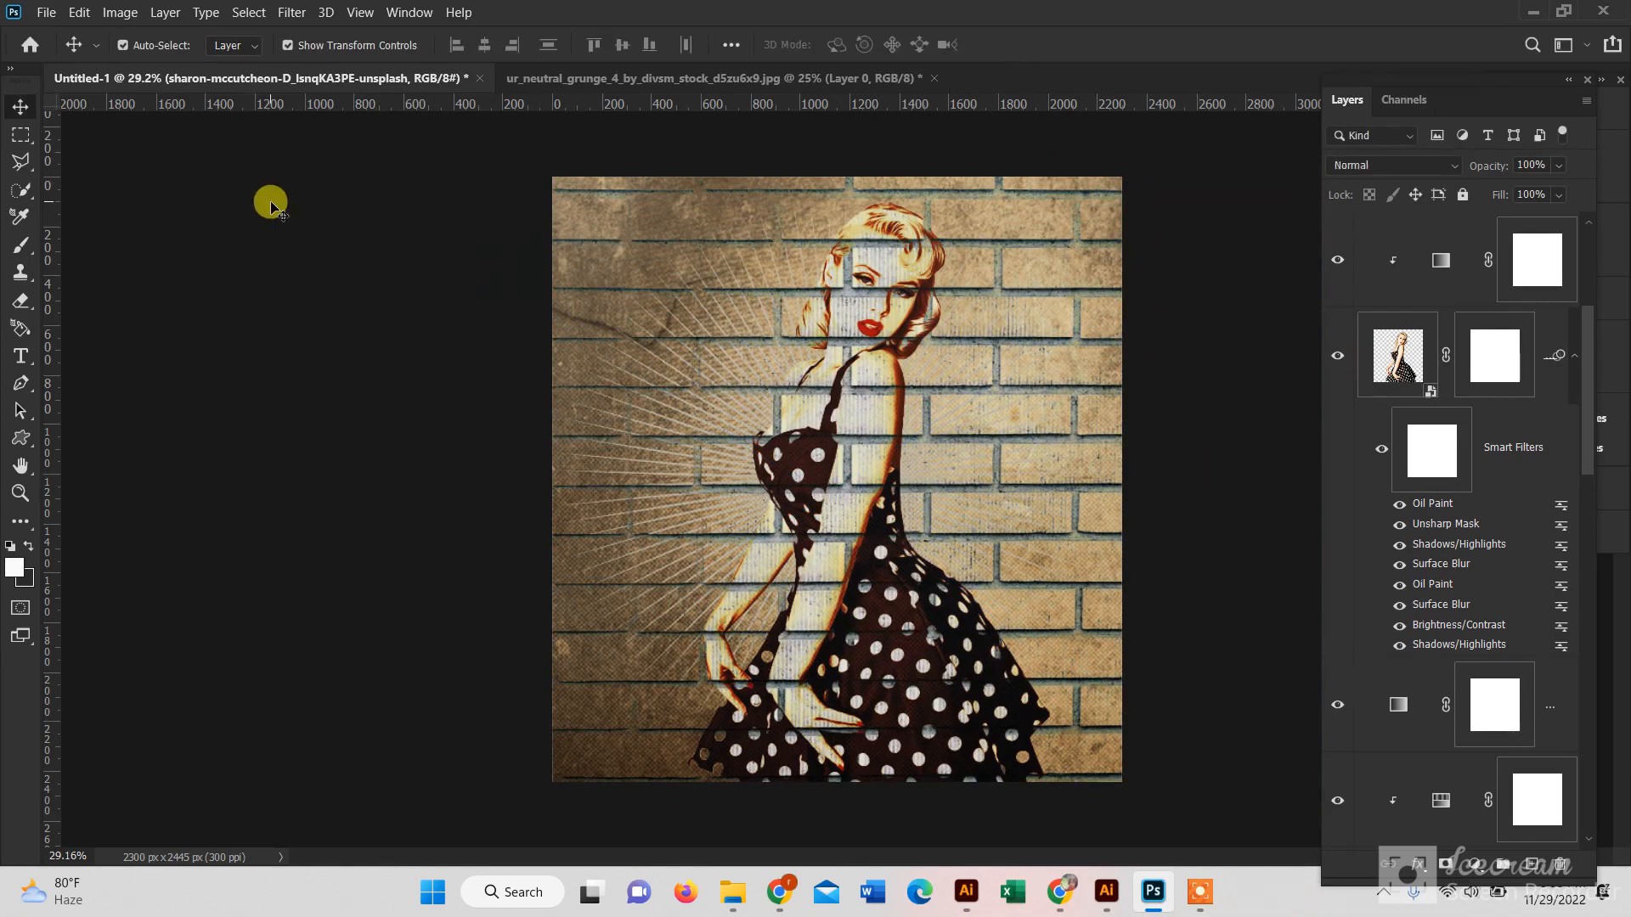
click(883, 459)
drag(830, 171, 830, 156)
key(Return)
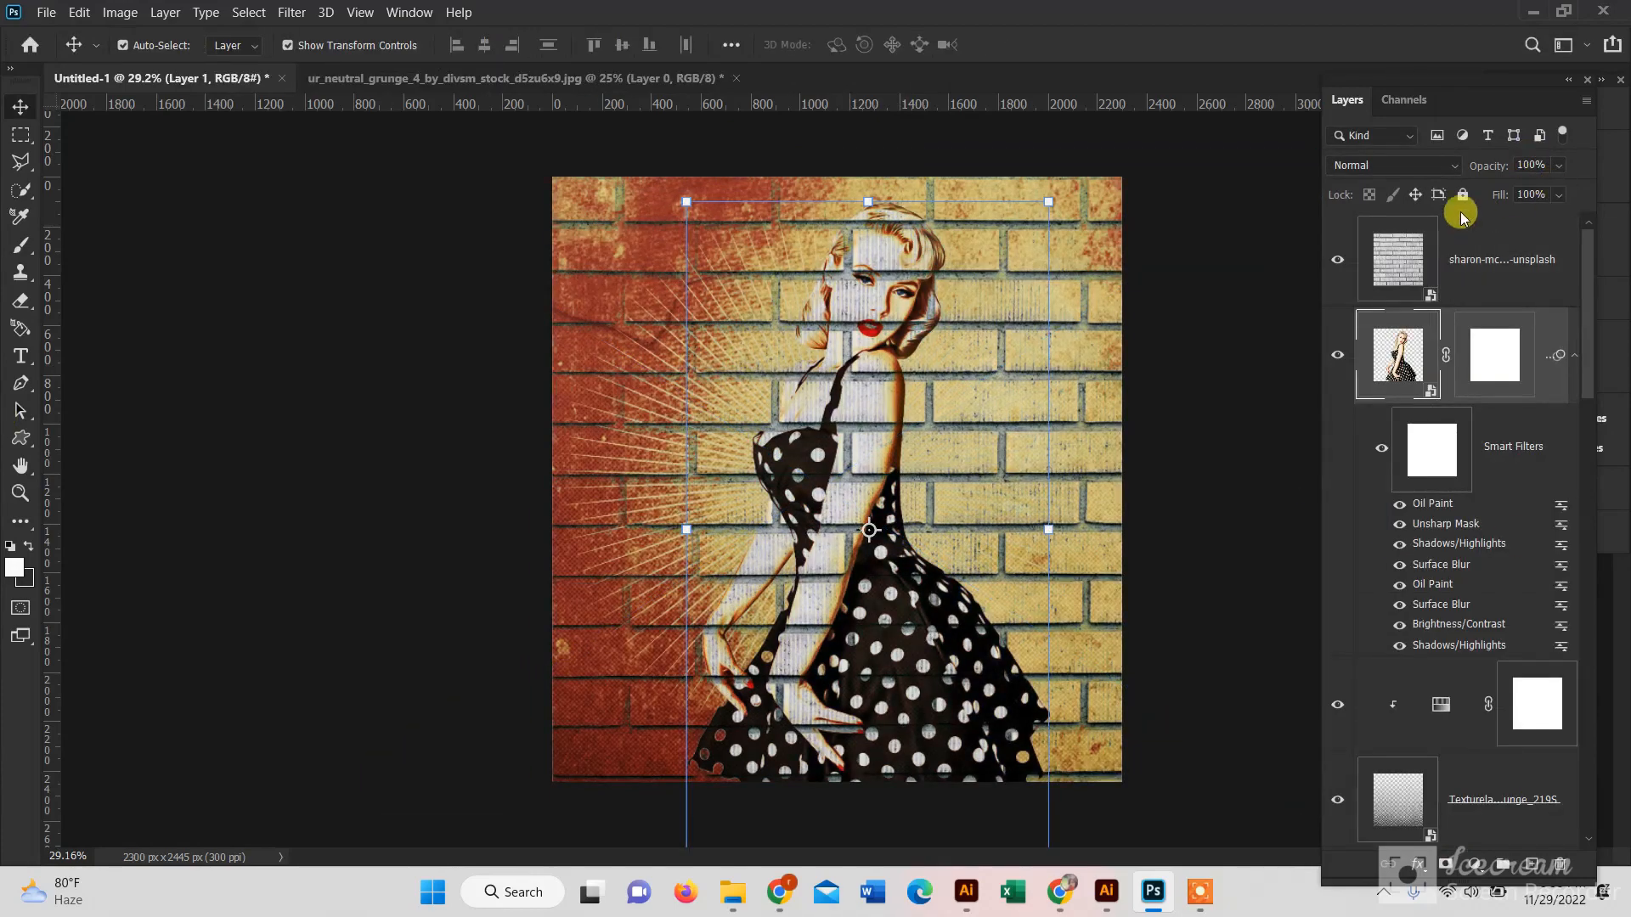
Try 64% opacity and other blend modes on the woman's layer, restoring Normal at 100% opacity.
click(1414, 260)
click(253, 433)
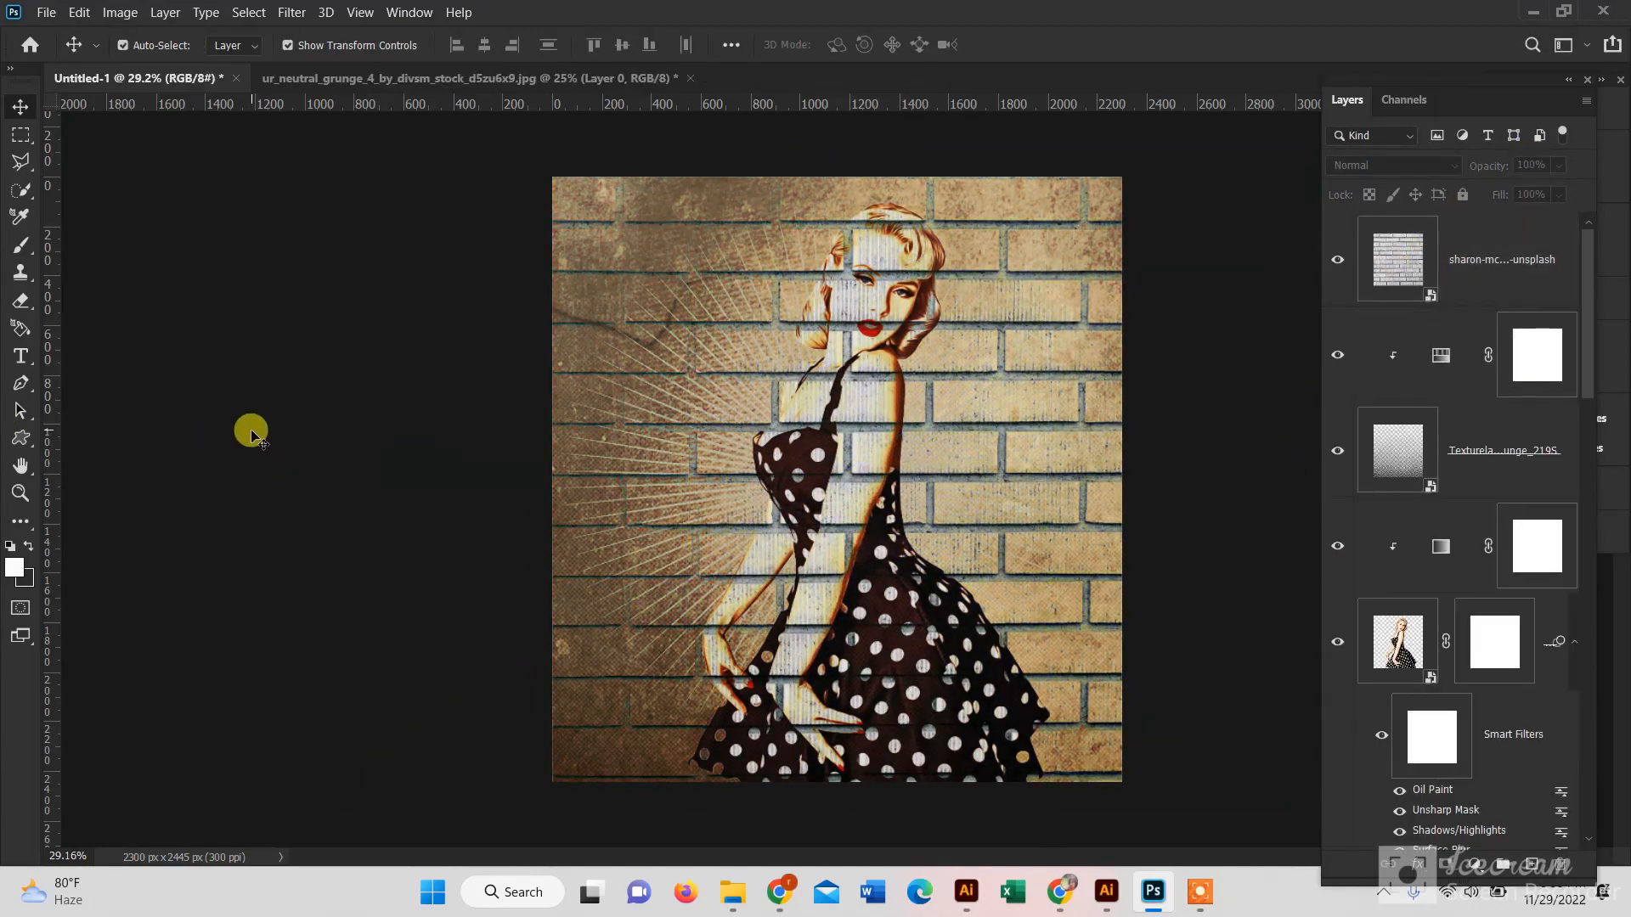
click(1401, 639)
scroll(1393, 552, down, 1)
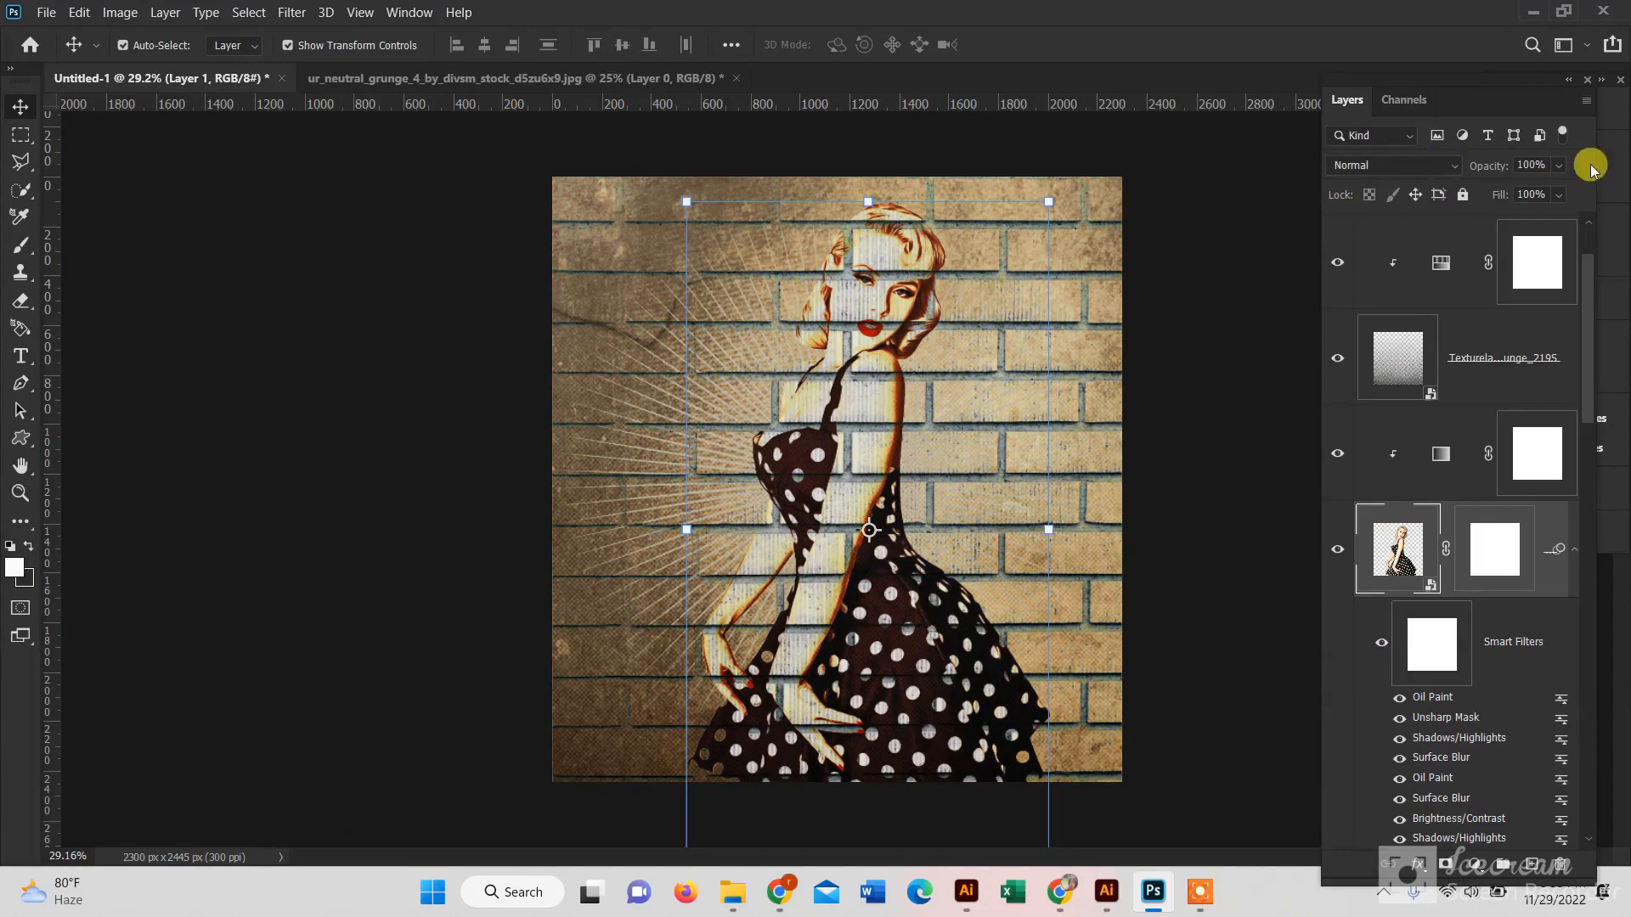
click(1559, 166)
mouse_move(1530, 194)
mouse_down()
mouse_move(1529, 211)
mouse_move(1547, 194)
mouse_up()
click(1393, 165)
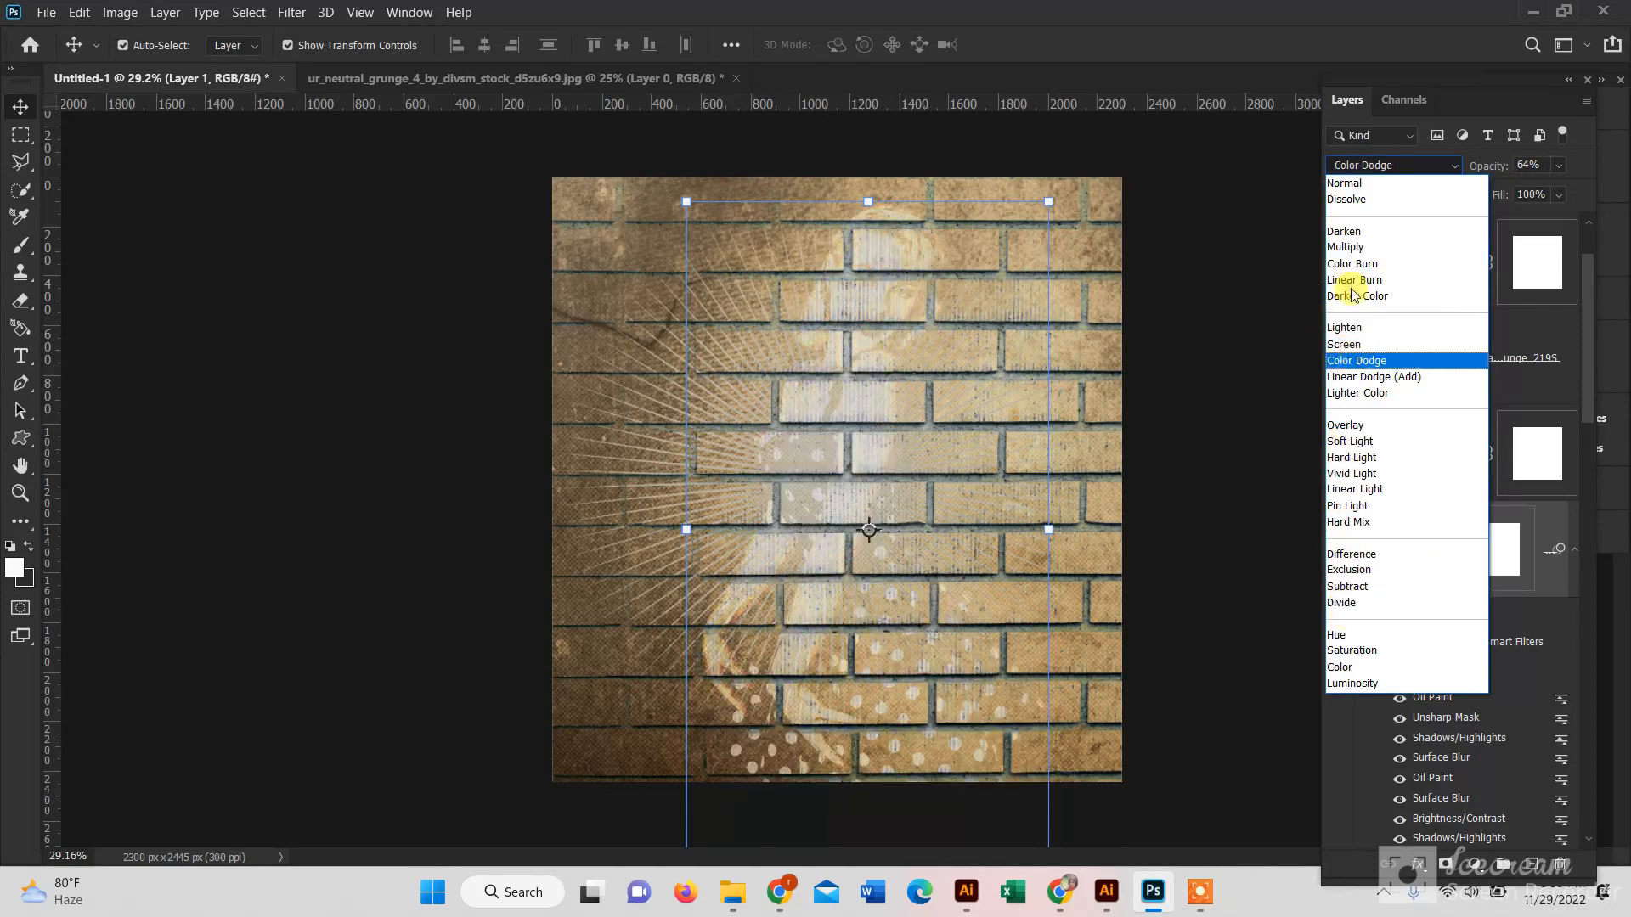
click(1344, 183)
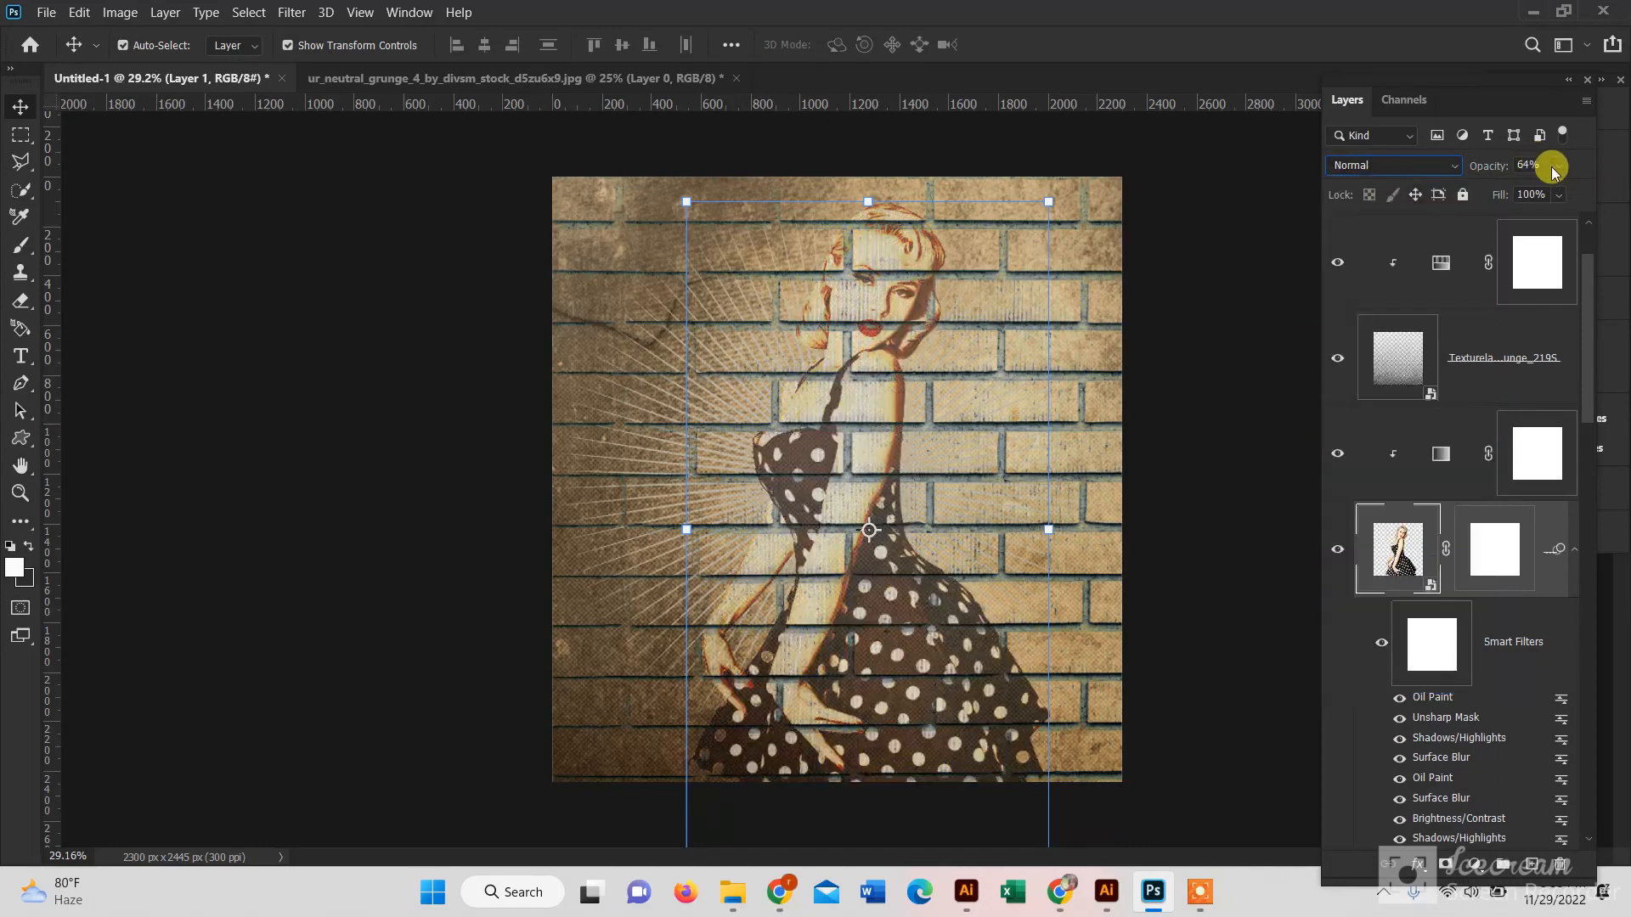
drag(1559, 165, 1591, 193)
scroll(1438, 564, down, 8)
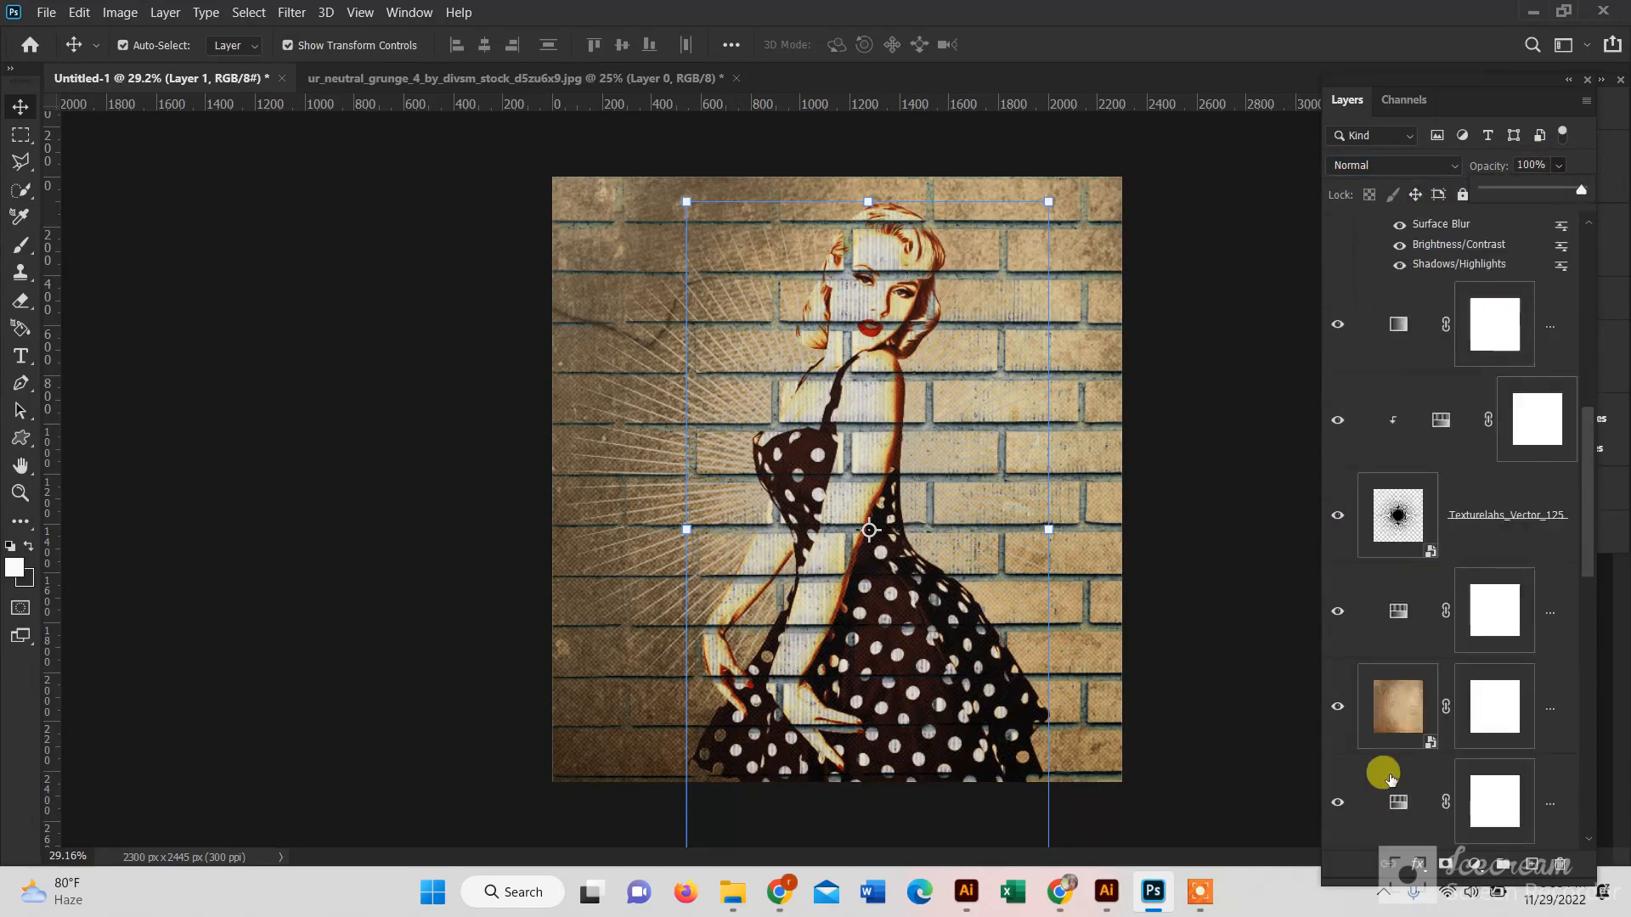
Try adjusting the opacity of the brown grunge texture layer, leaving it at 100%.
click(1397, 705)
drag(1558, 165, 1585, 187)
scroll(1432, 280, up, 10)
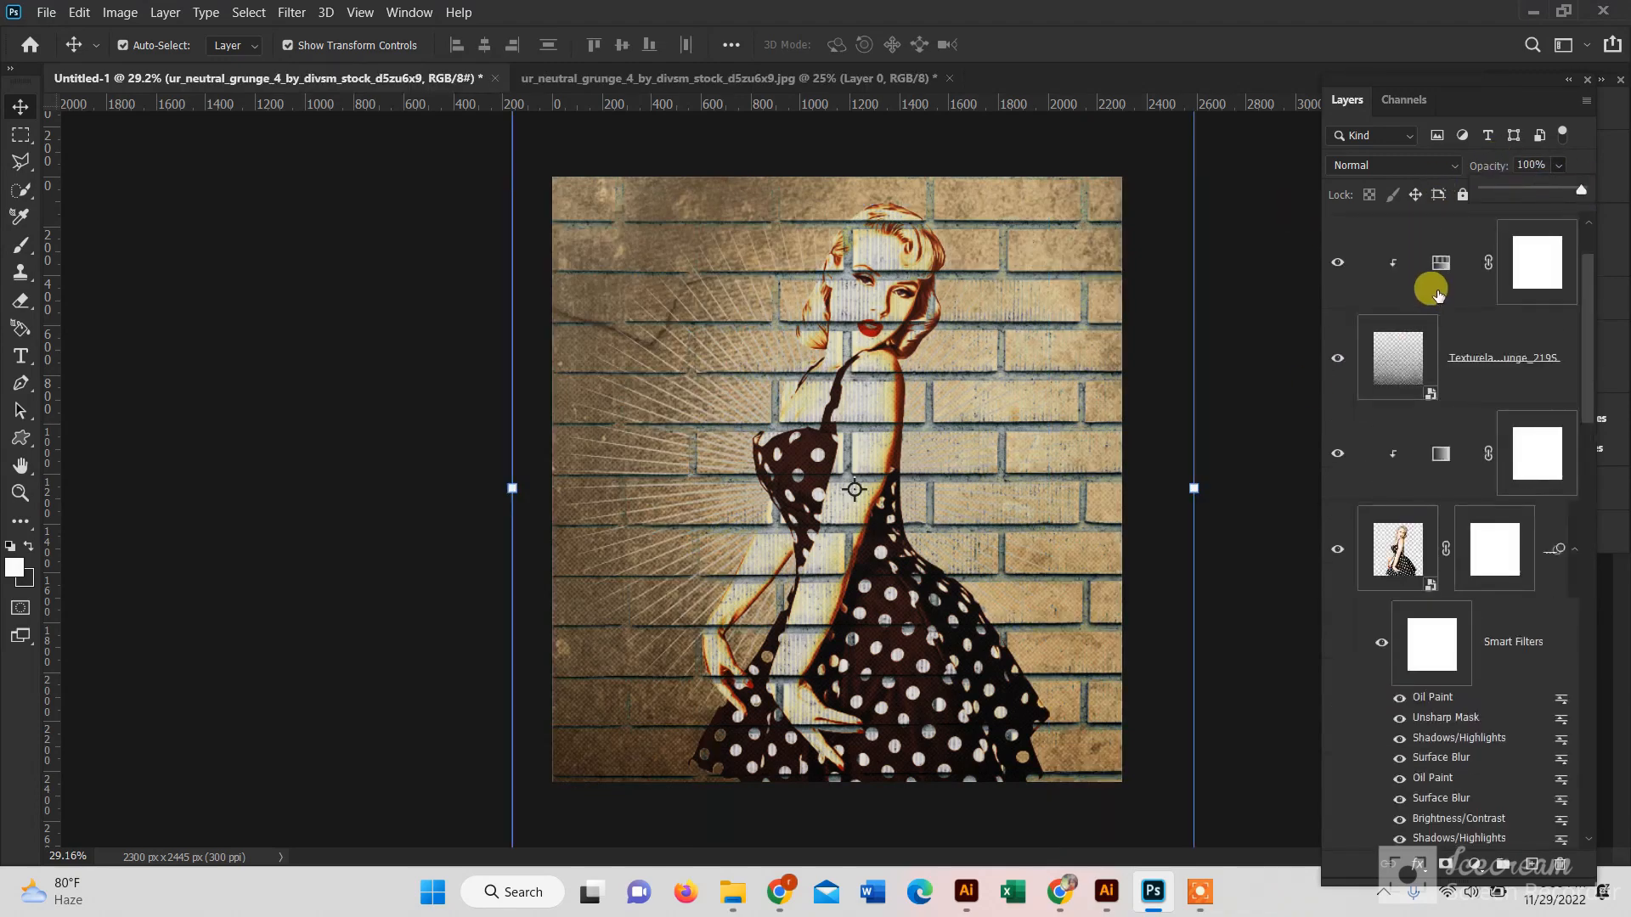
Preview other blend modes on the brick wall texture, keeping it on Darken.
click(1393, 246)
click(1458, 168)
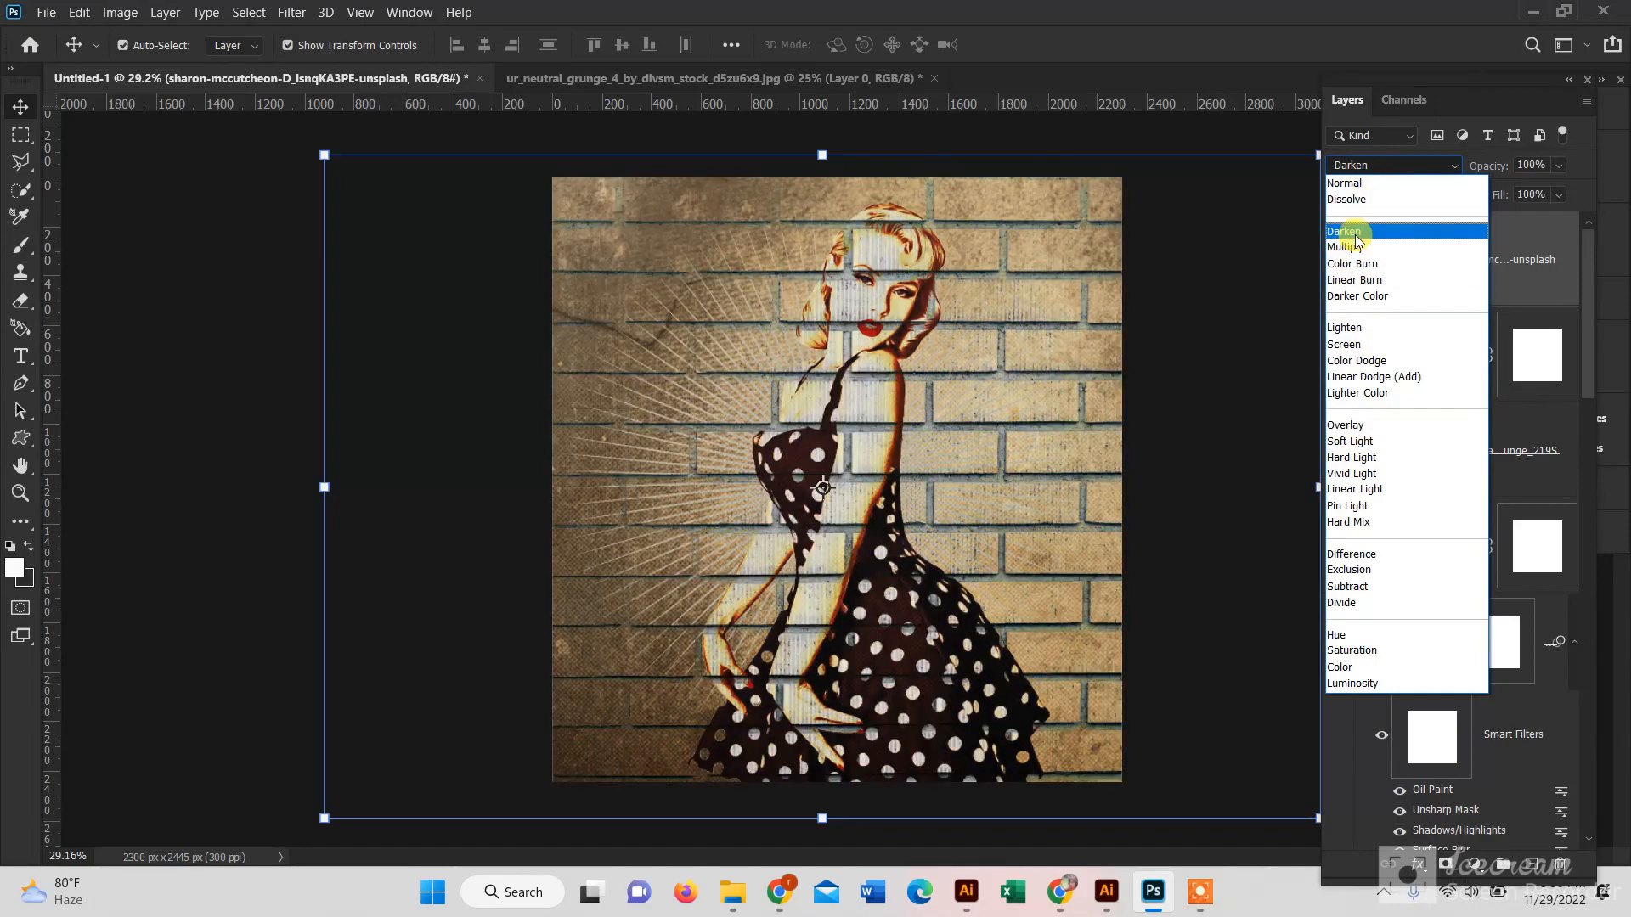
click(217, 255)
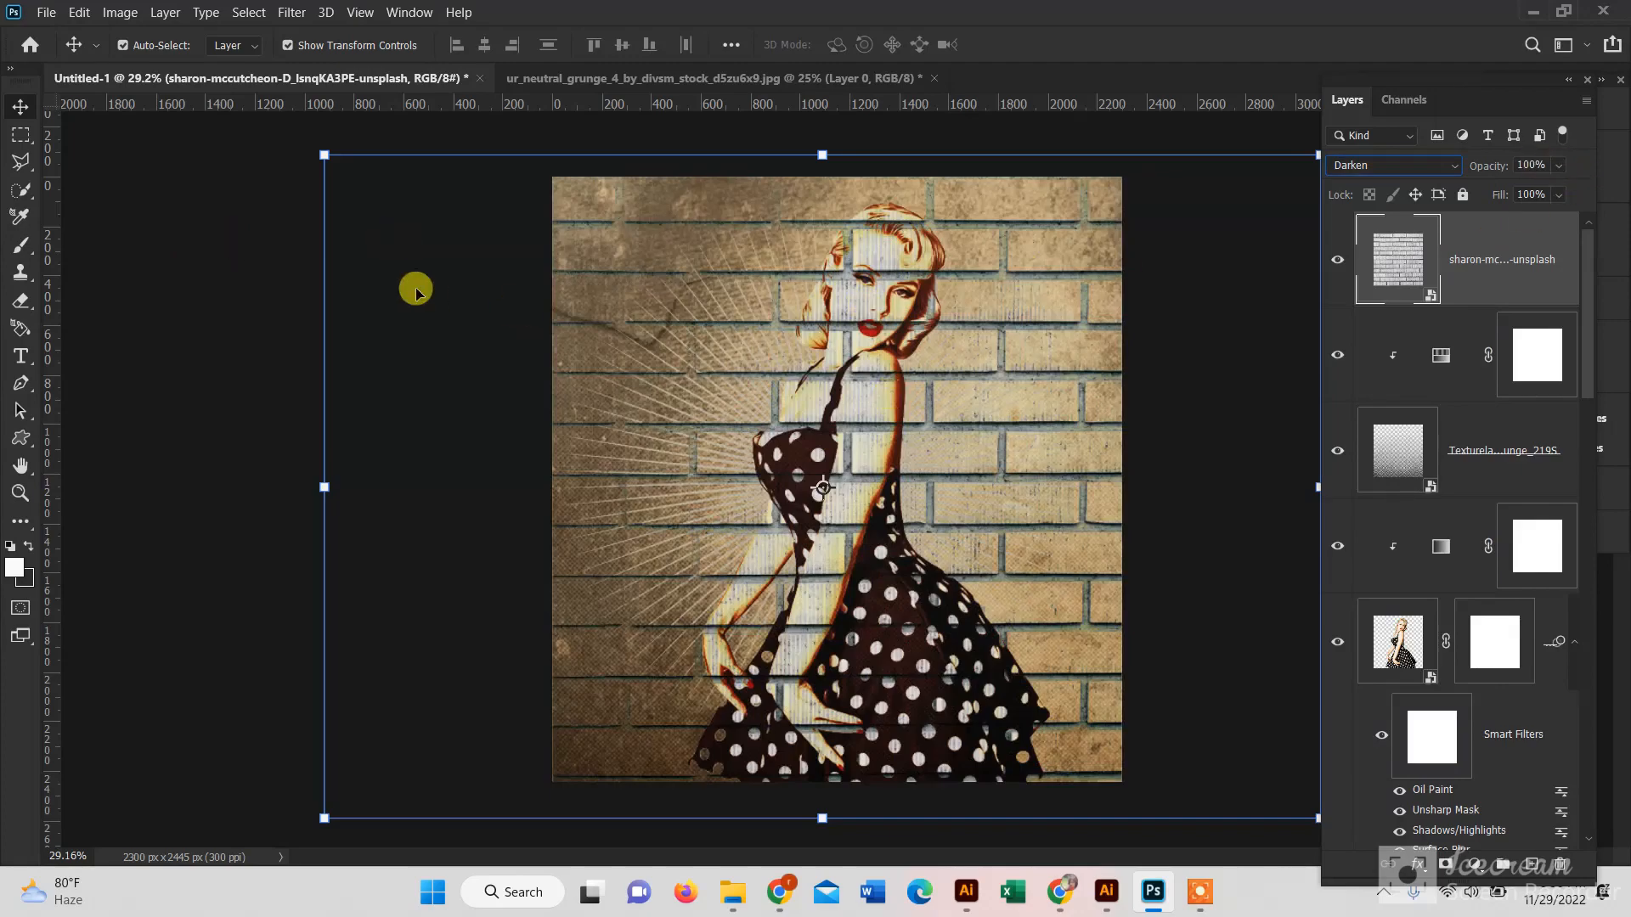
click(210, 248)
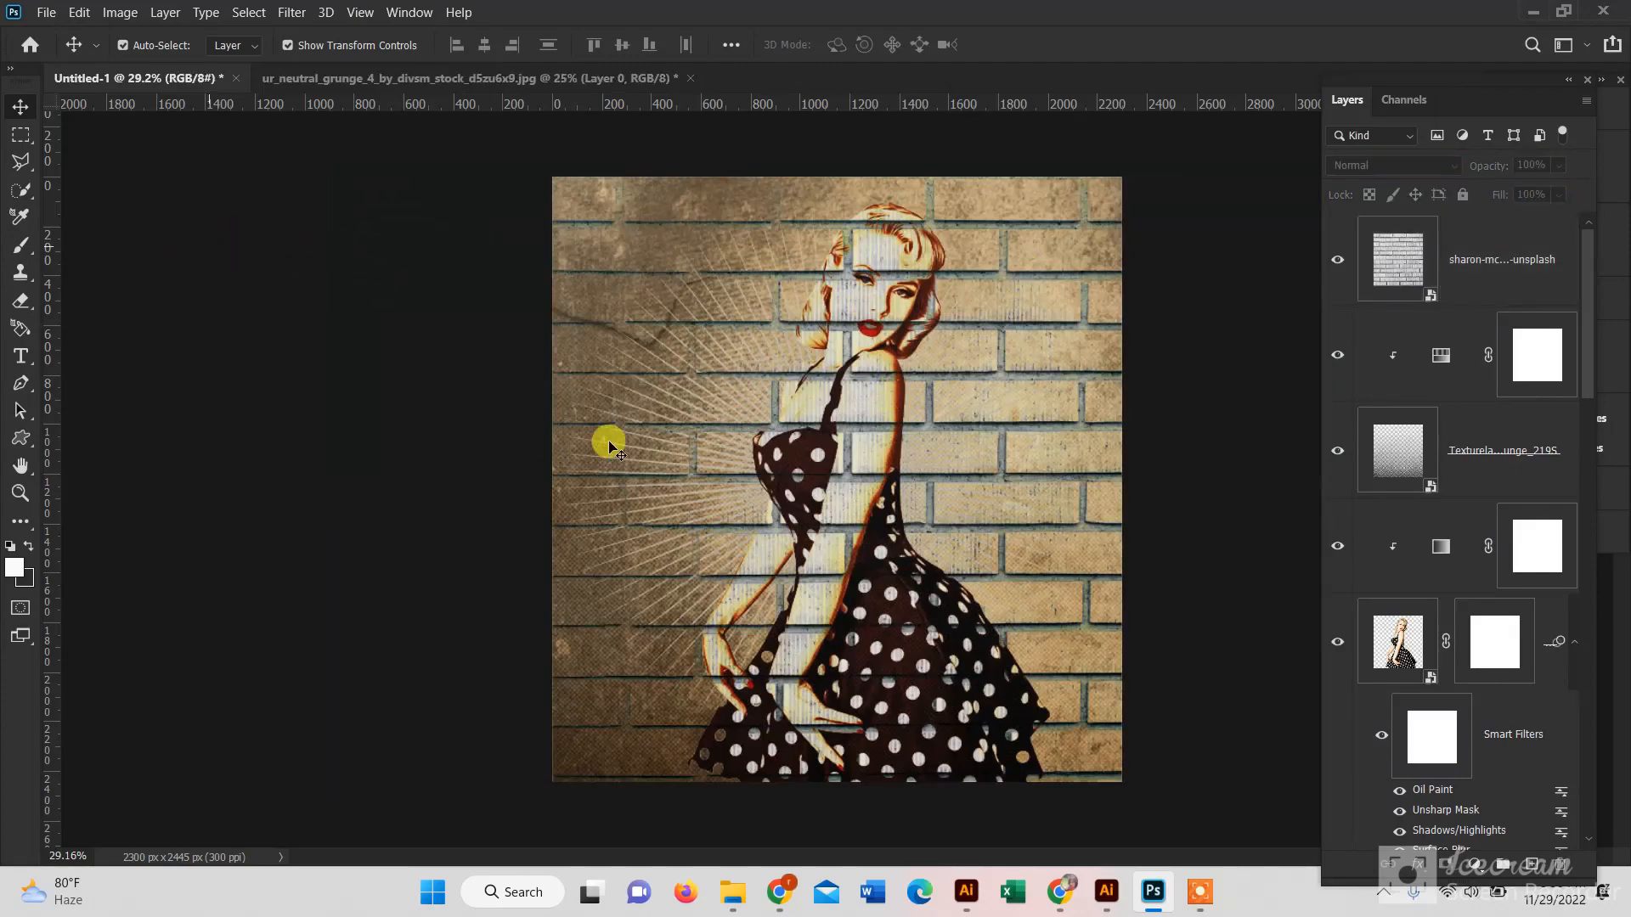
Enlarge the cut-out woman to about 102.13% and apply the transform.
click(1503, 736)
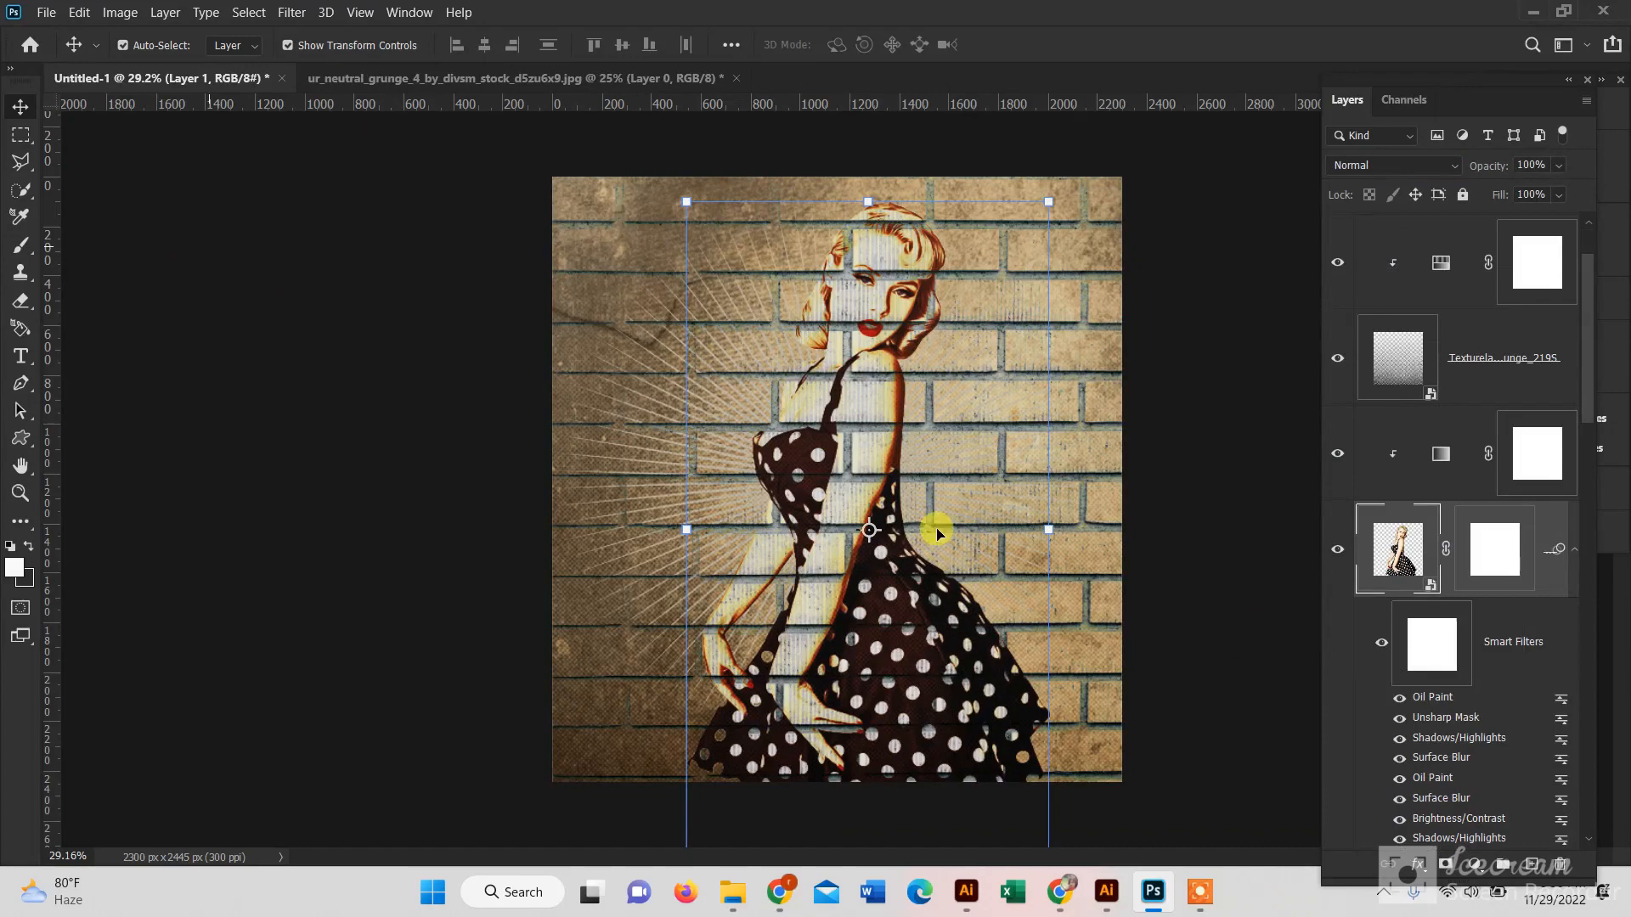
click(873, 530)
click(884, 365)
drag(869, 529, 841, 476)
drag(882, 206, 887, 186)
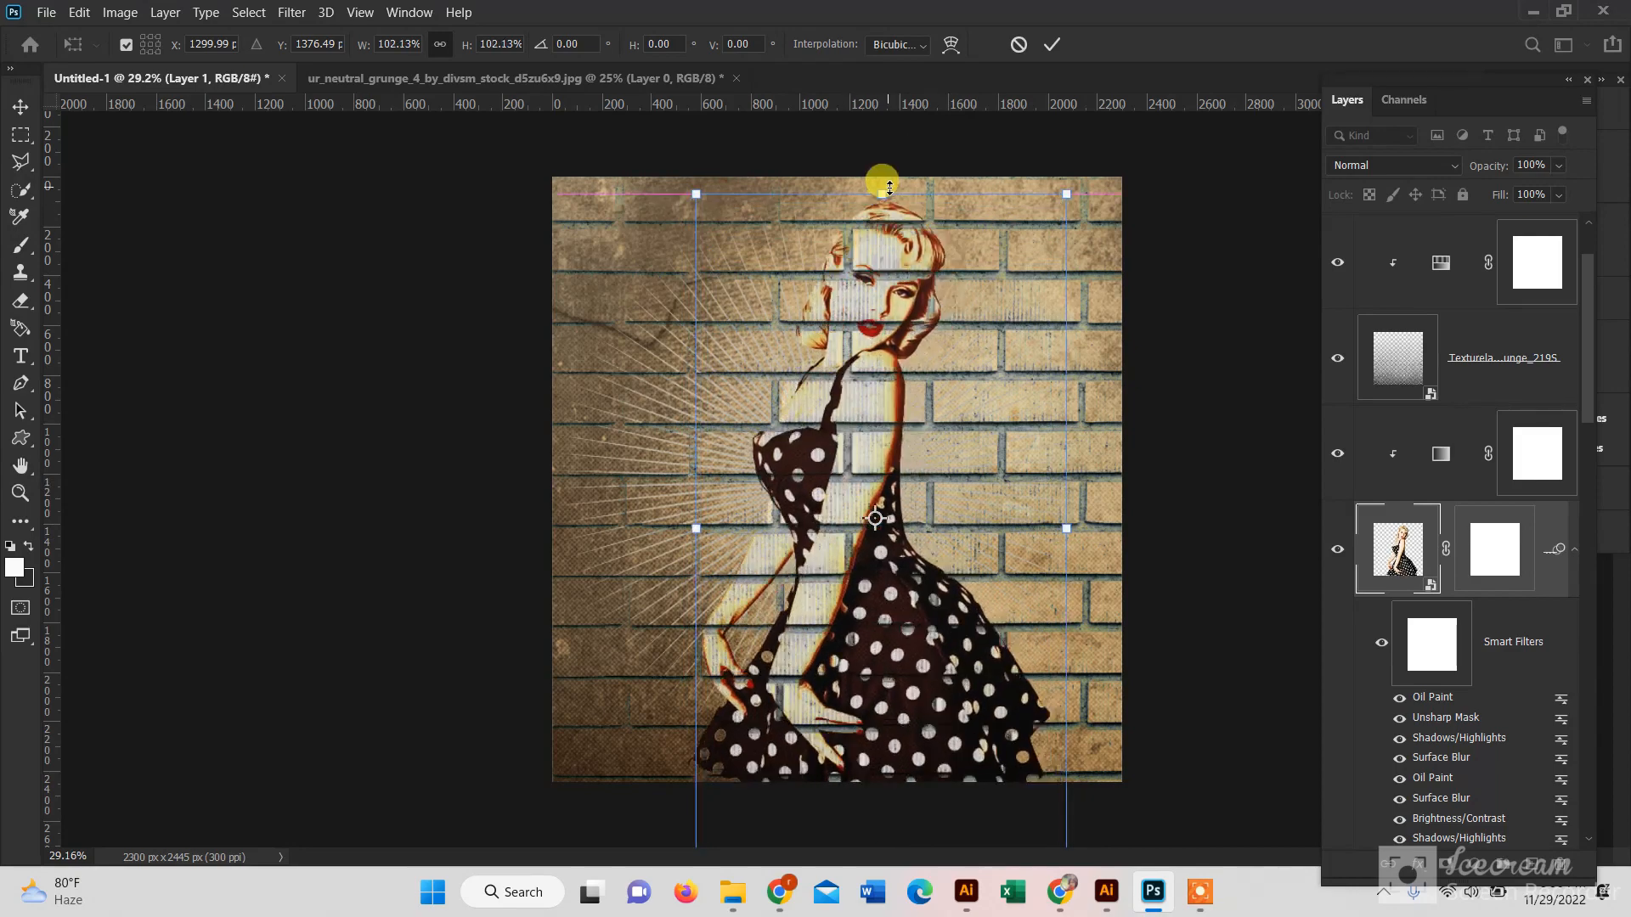
drag(884, 347, 884, 369)
click(1048, 43)
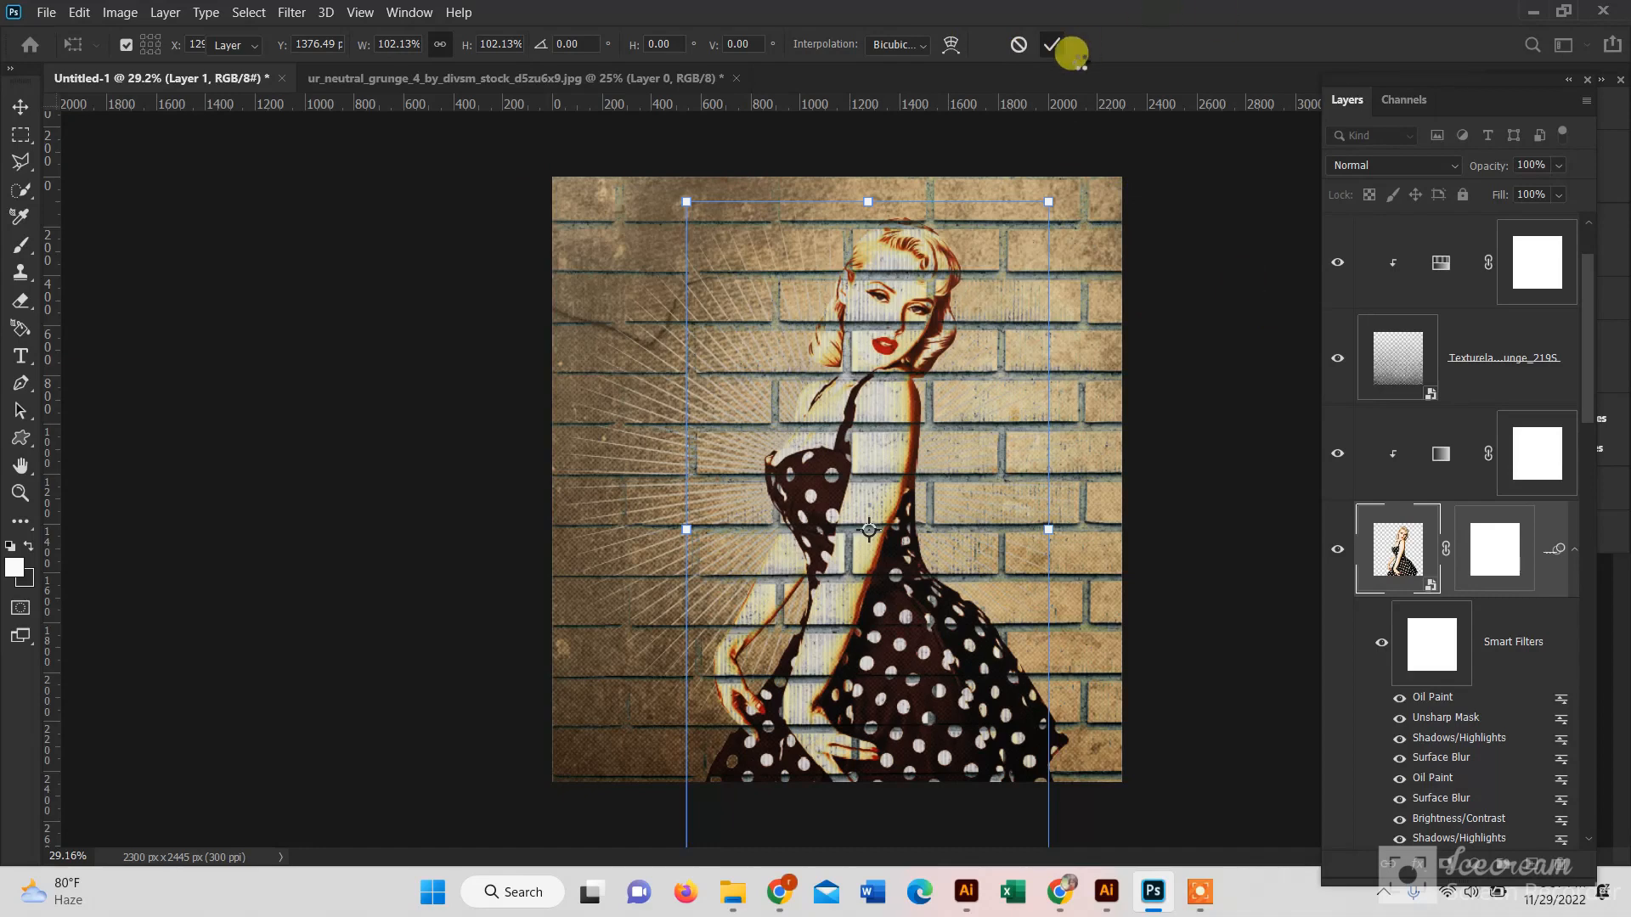
click(1058, 46)
Set the brick wall texture layer's blend mode to Linear Burn and its opacity to 64%.
scroll(1390, 363, up, 2)
click(1487, 261)
click(1560, 166)
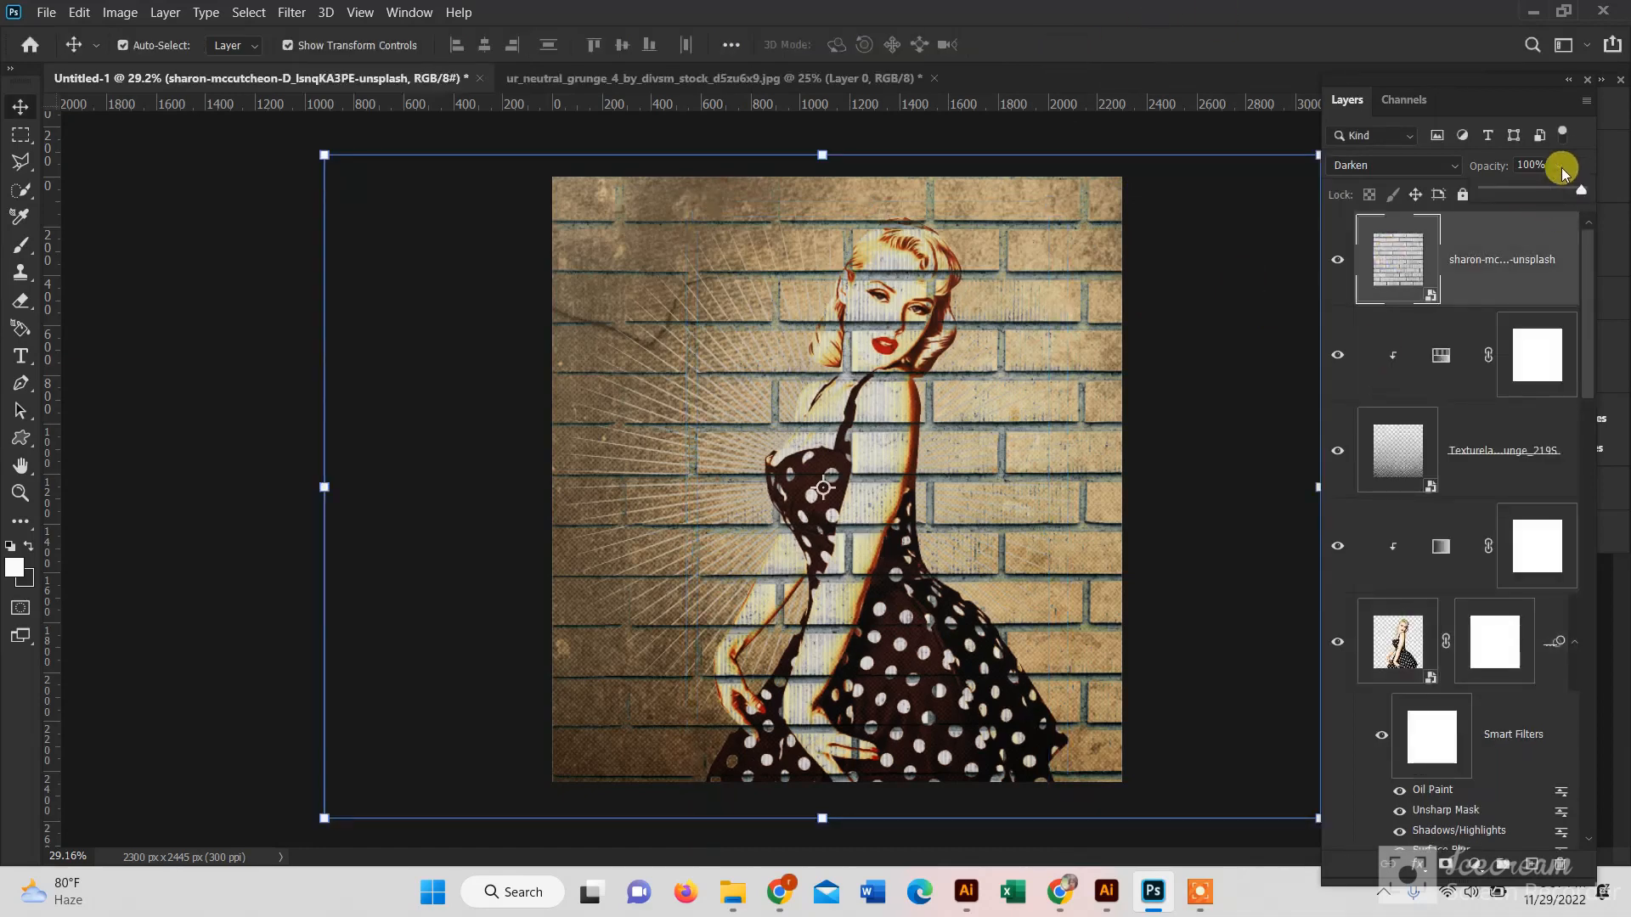
mouse_move(1571, 190)
mouse_down()
mouse_move(1510, 191)
mouse_move(1597, 192)
mouse_up()
mouse_move(1491, 191)
mouse_down()
mouse_move(1574, 201)
mouse_move(1533, 194)
mouse_up()
click(1440, 165)
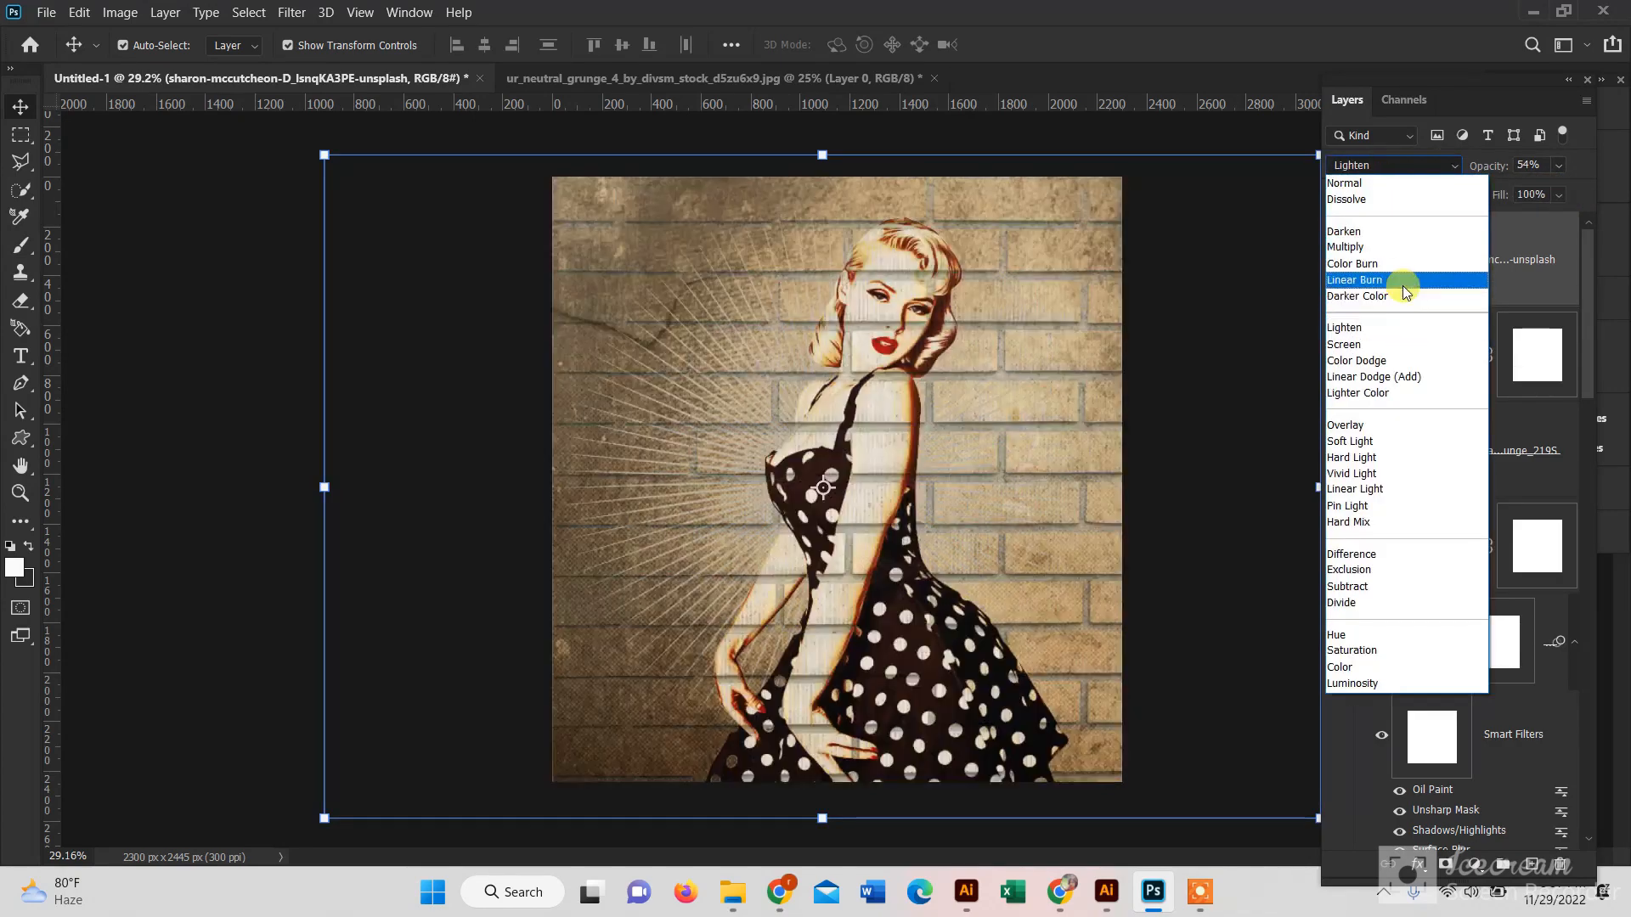
click(1403, 285)
click(1559, 165)
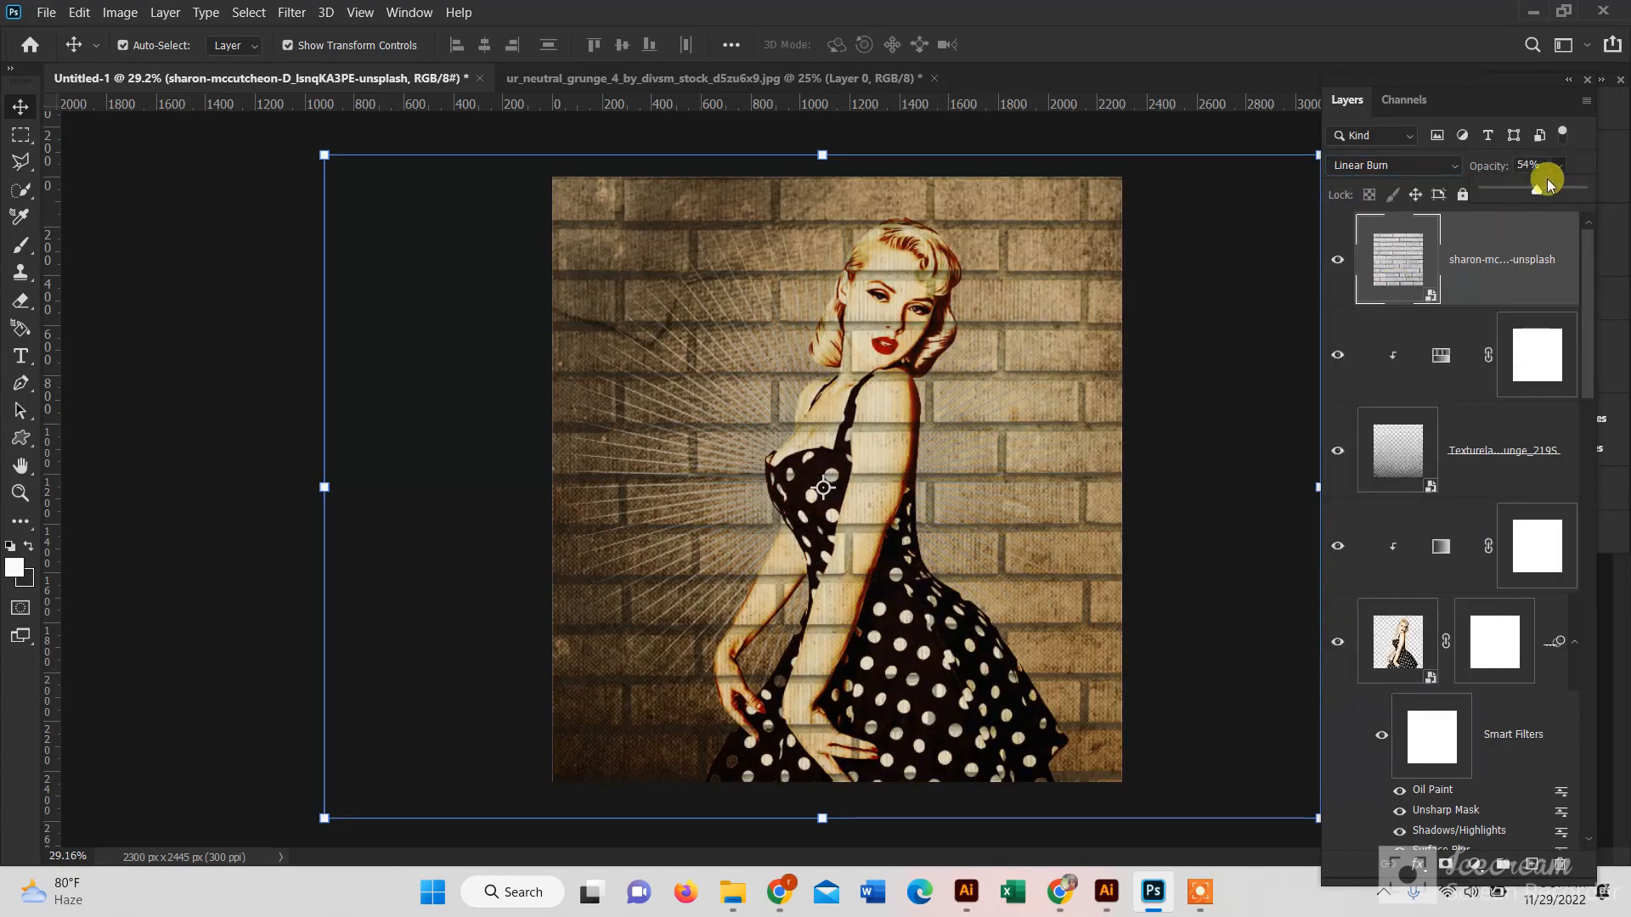
mouse_move(1537, 191)
mouse_down()
mouse_move(1591, 192)
mouse_move(1561, 203)
mouse_up()
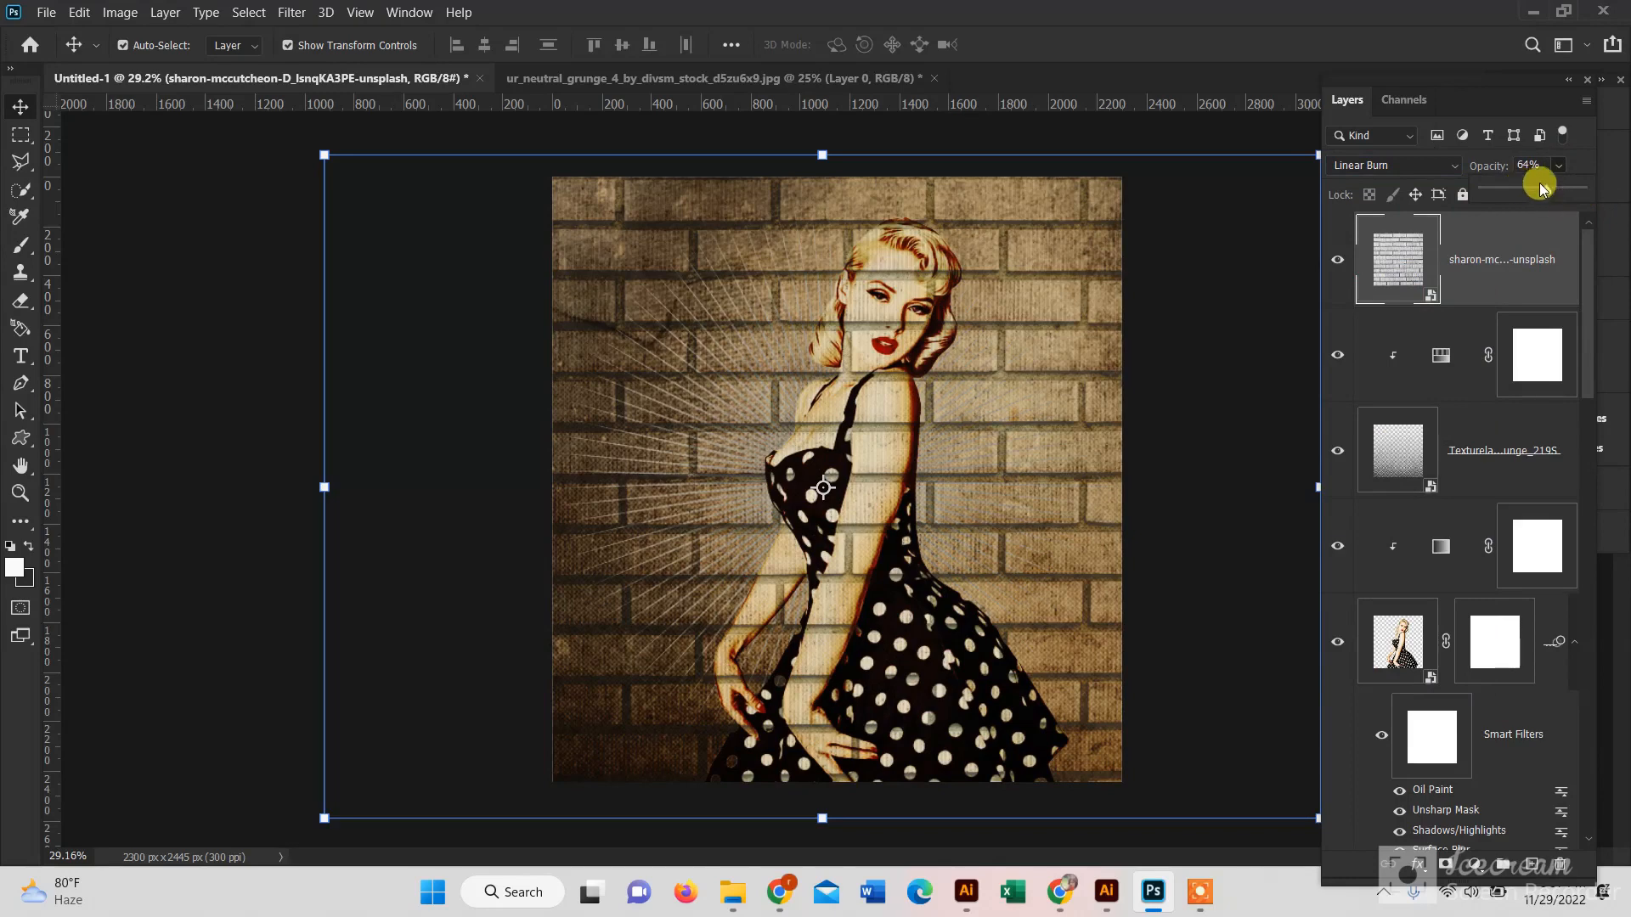
Lower the opacity of the Texturelabs_Vector_125 sunburst layer to 34%.
scroll(1372, 627, down, 7)
click(1436, 609)
click(1559, 165)
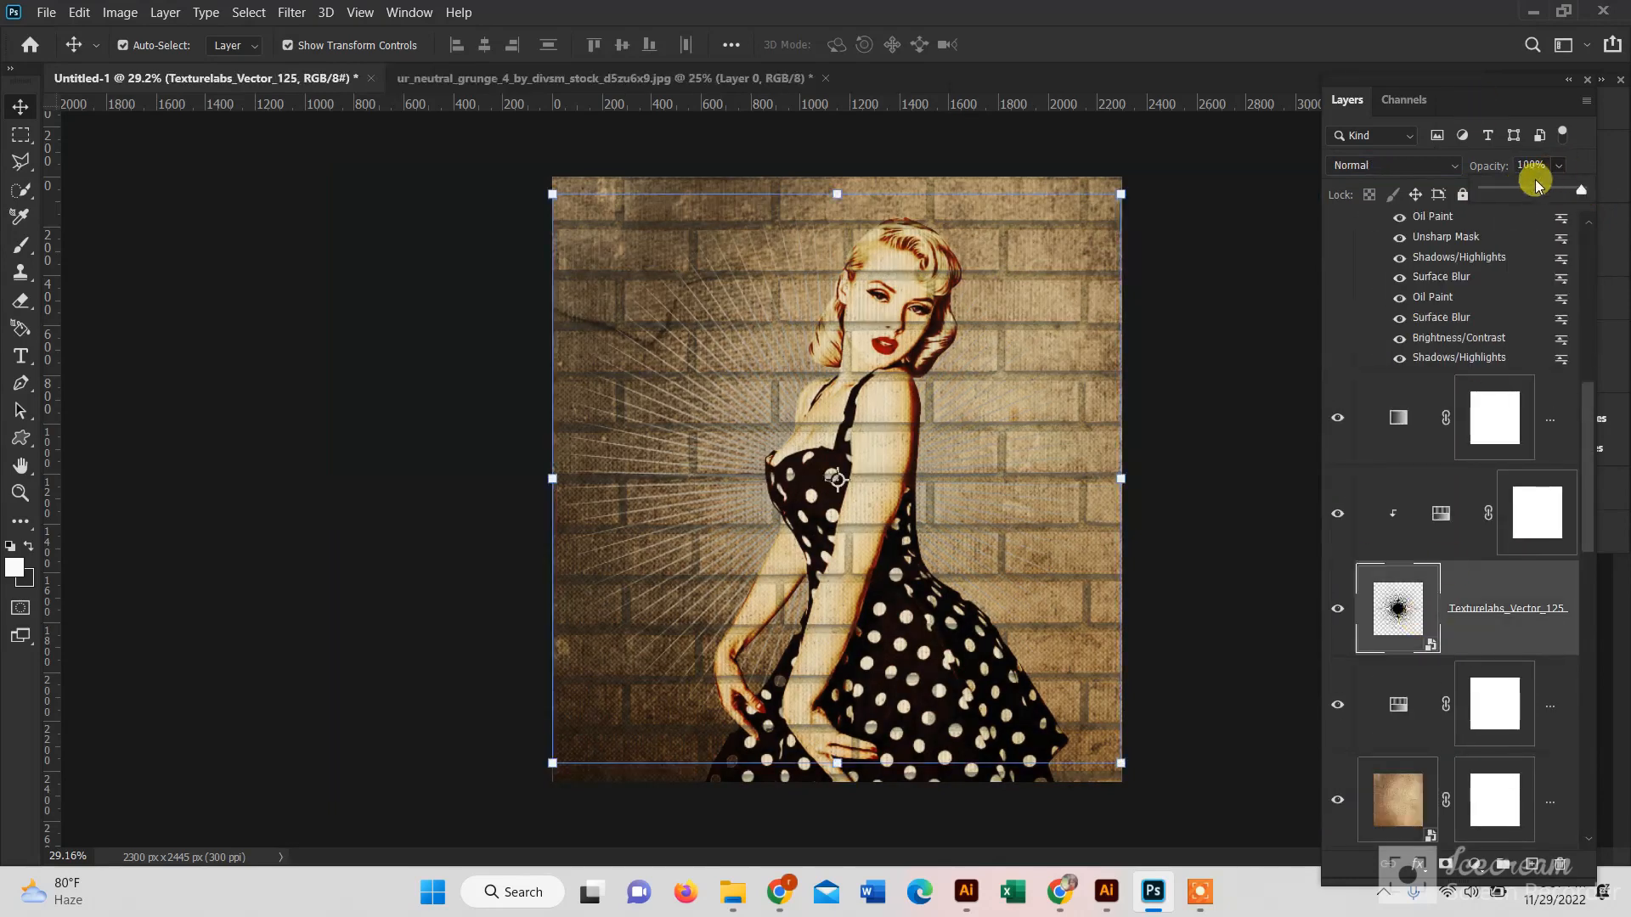
drag(1536, 187, 1529, 190)
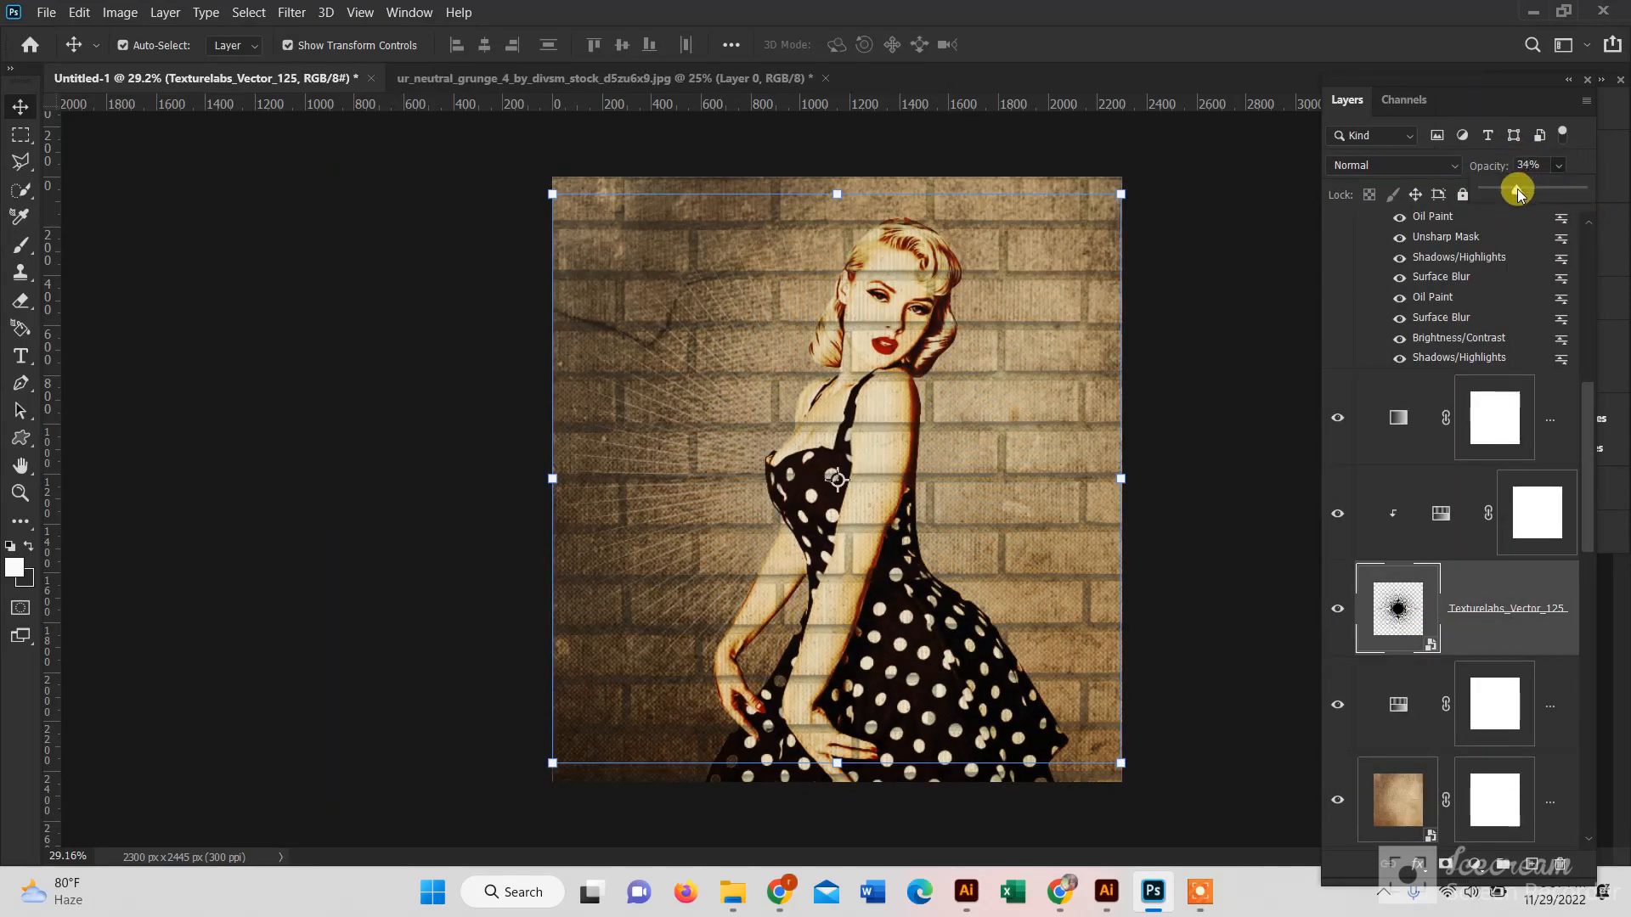
scroll(1366, 548, down, 8)
scroll(1393, 442, up, 15)
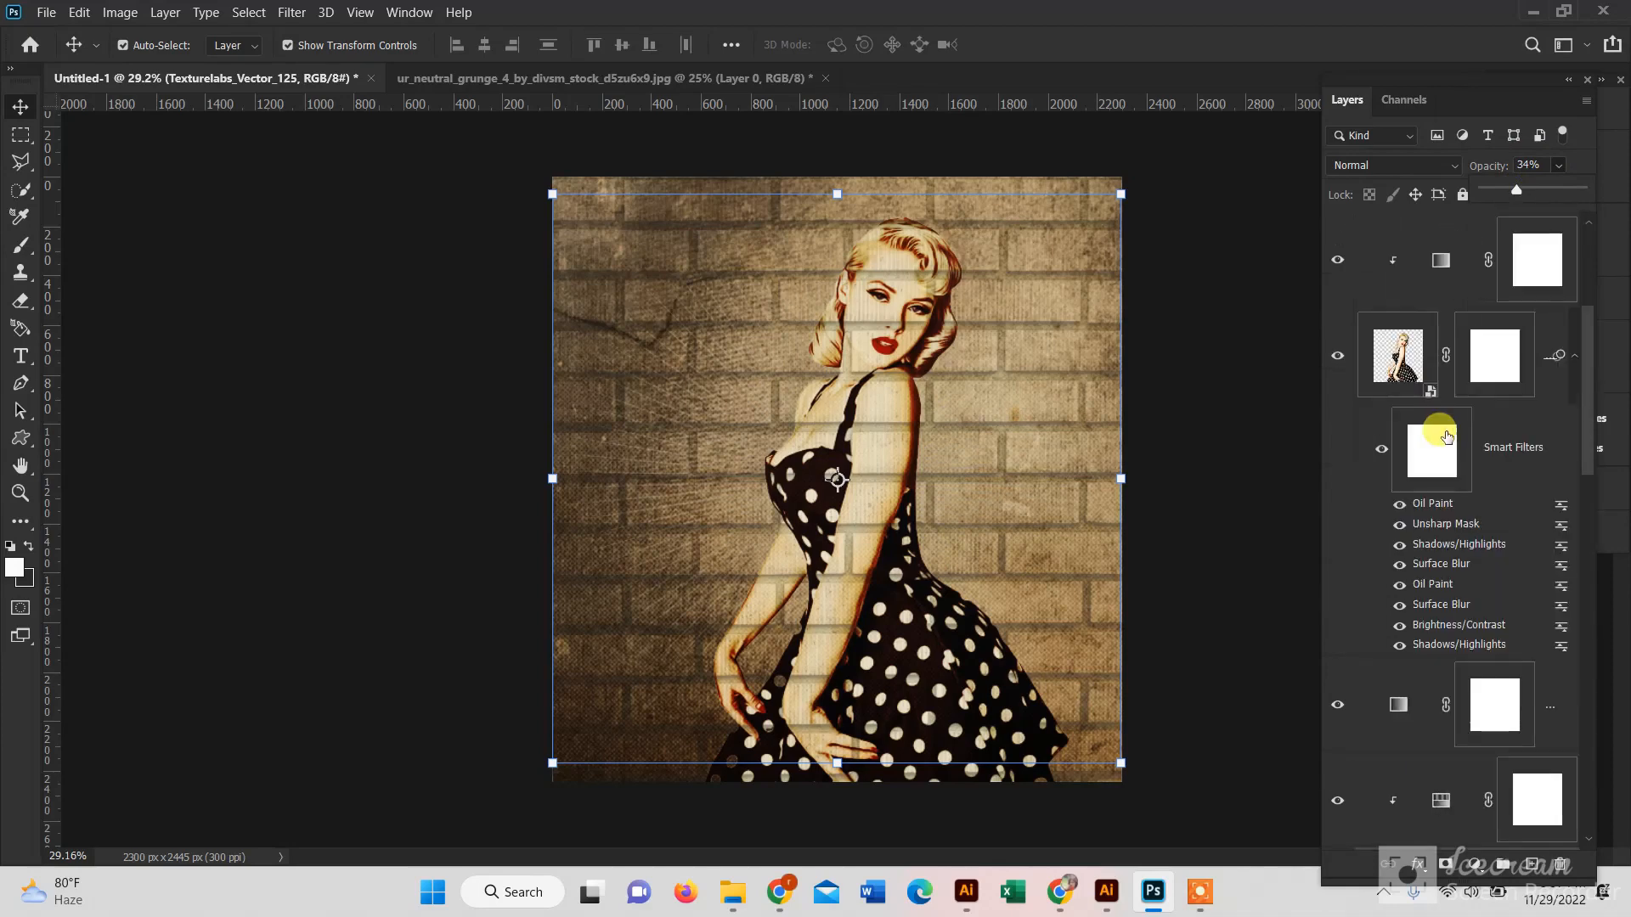